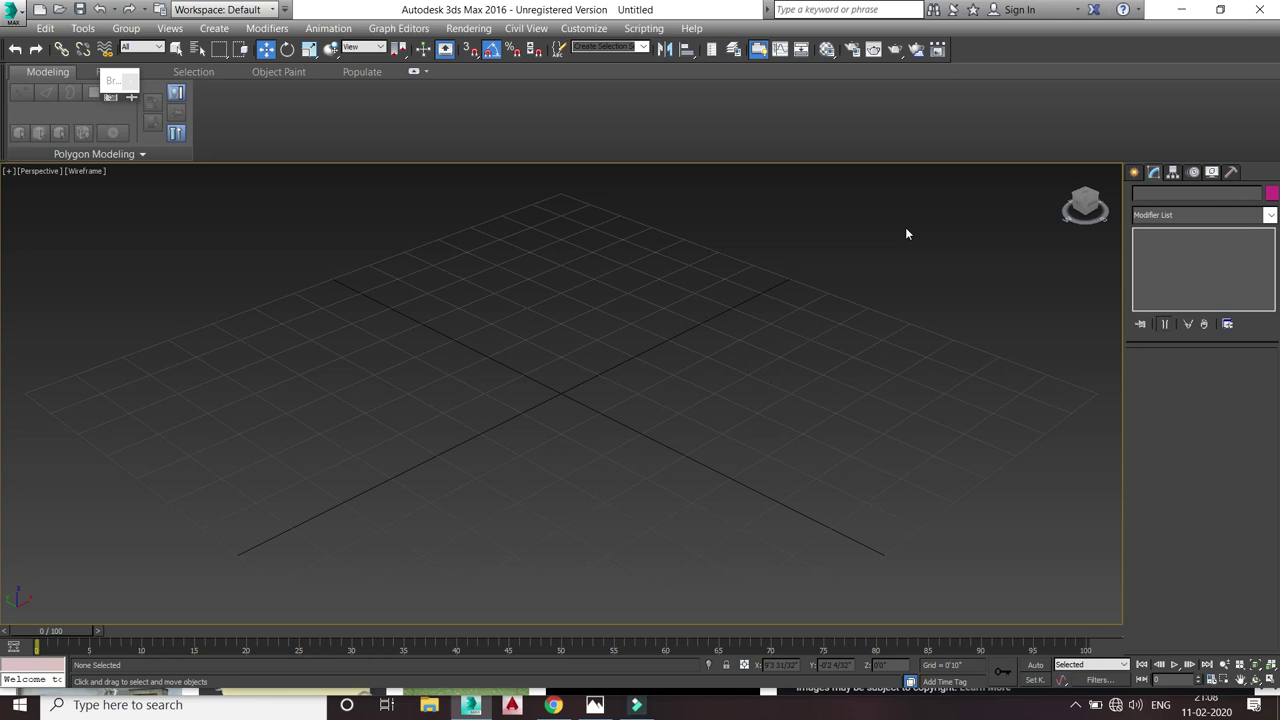
# - Enlarge the TV wall unit reference photo in Photos, then return to 3ds Max in Front view
pyautogui.click(595, 705)
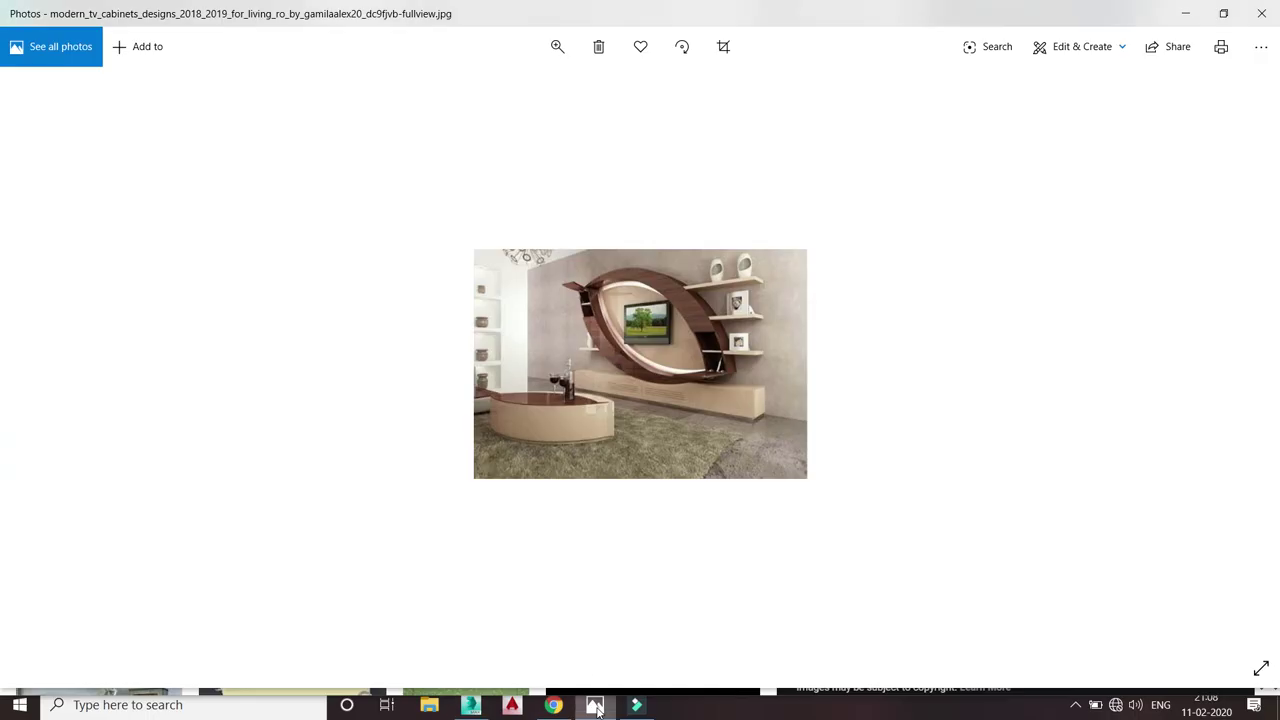
pyautogui.click(556, 55)
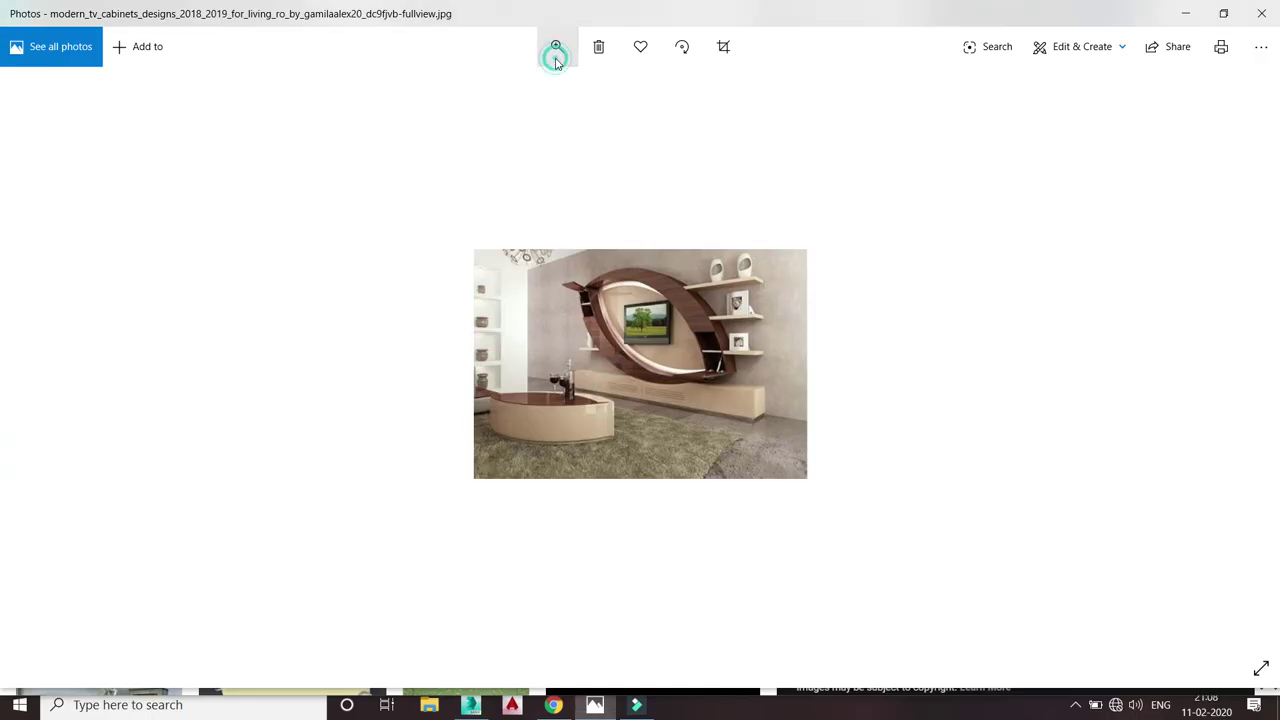
pyautogui.click(557, 55)
pyautogui.click(557, 55)
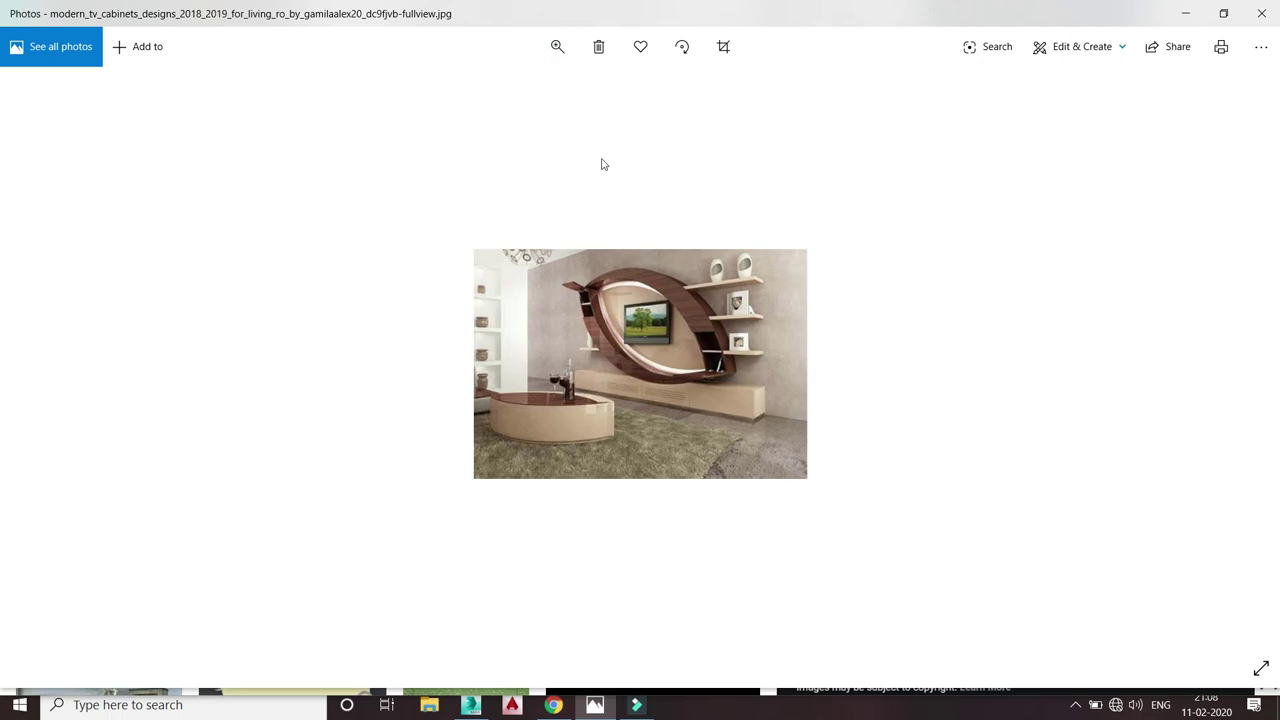
pyautogui.click(557, 47)
pyautogui.click(557, 47)
pyautogui.click(557, 47)
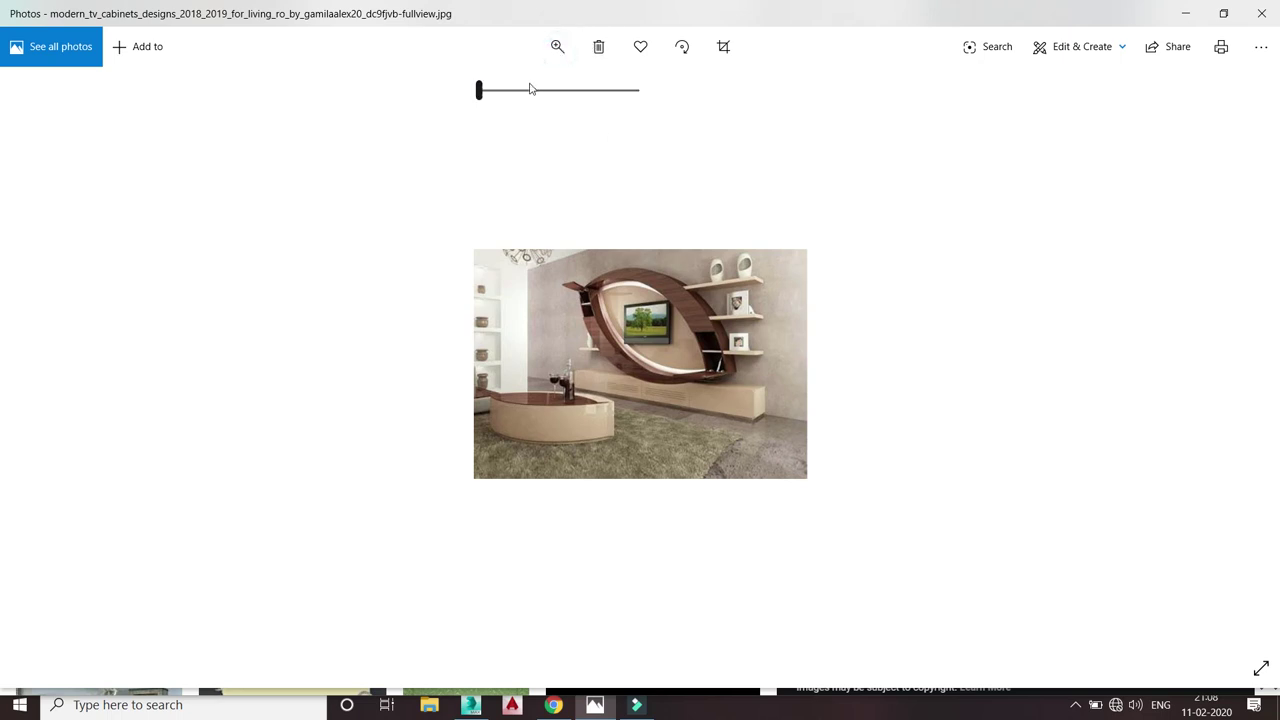
pyautogui.moveTo(531, 89); pyautogui.dragTo(563, 90)
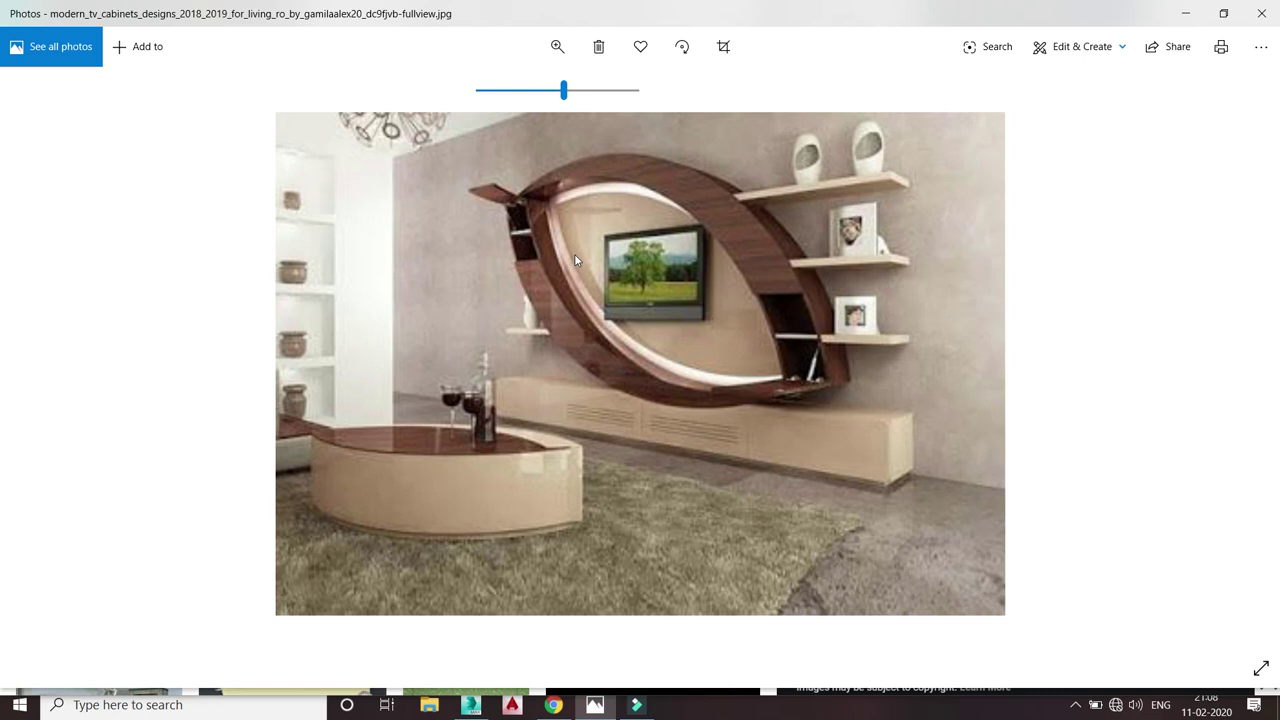
pyautogui.click(474, 706)
pyautogui.press('f')
pyautogui.moveTo(1086, 199)
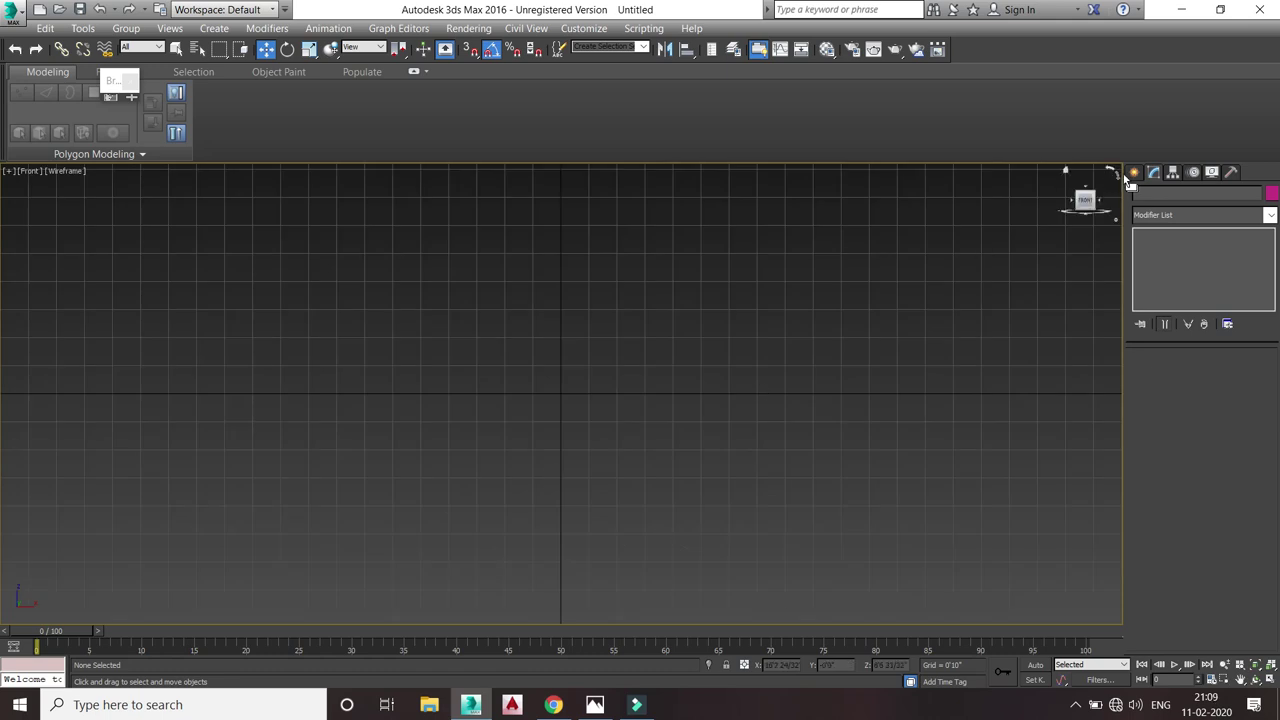
# - Drag out a standard primitive box in the Front view
pyautogui.click(1133, 173)
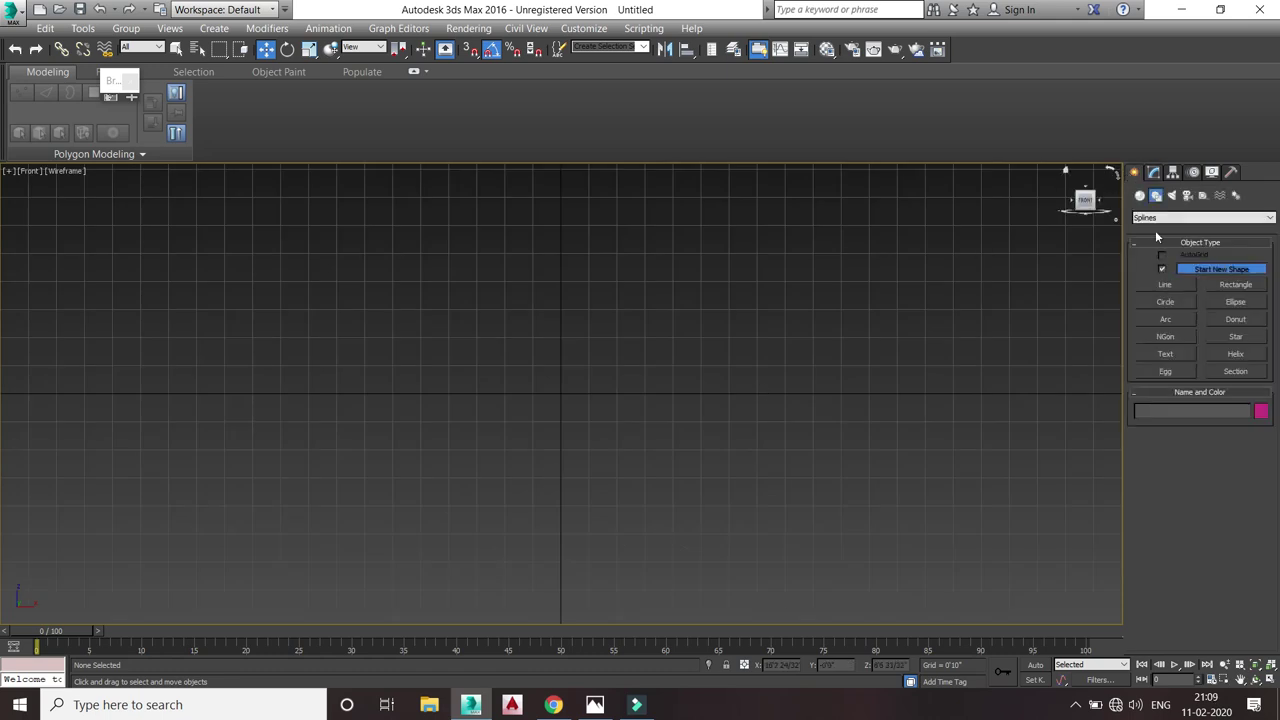
pyautogui.click(1141, 196)
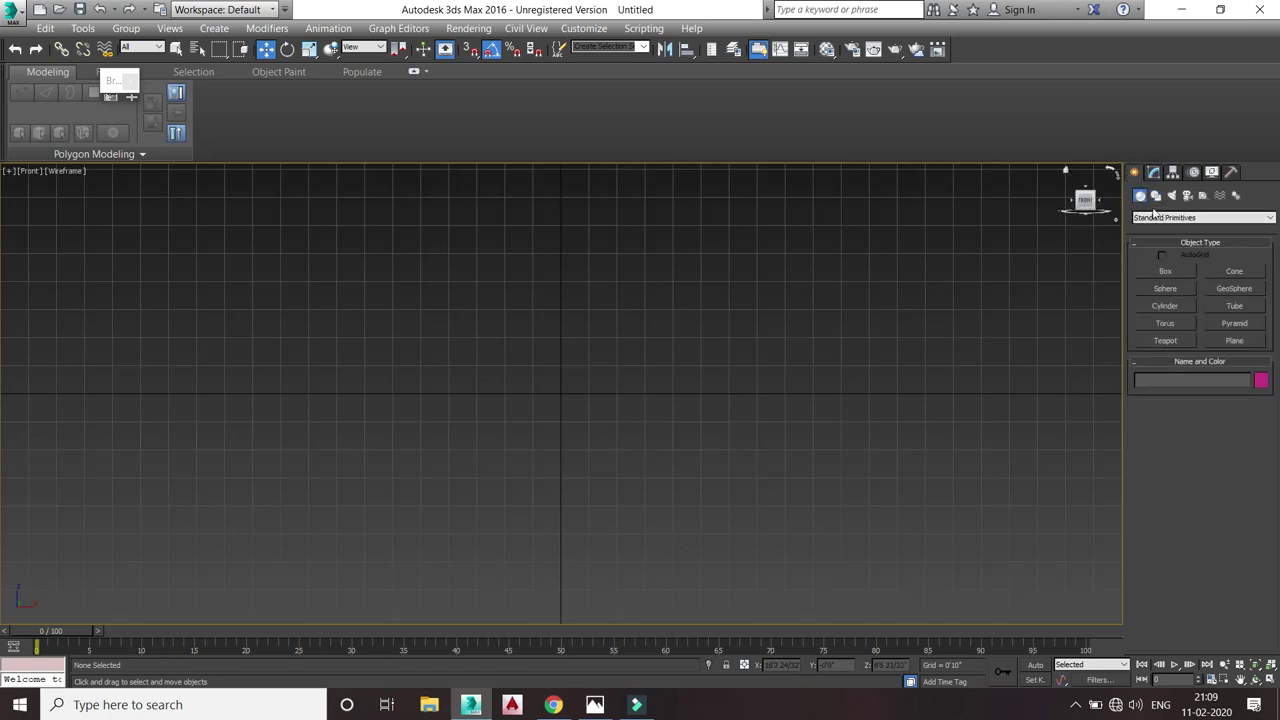
pyautogui.click(1151, 268)
pyautogui.moveTo(406, 251); pyautogui.dragTo(782, 445)
pyautogui.click(862, 448)
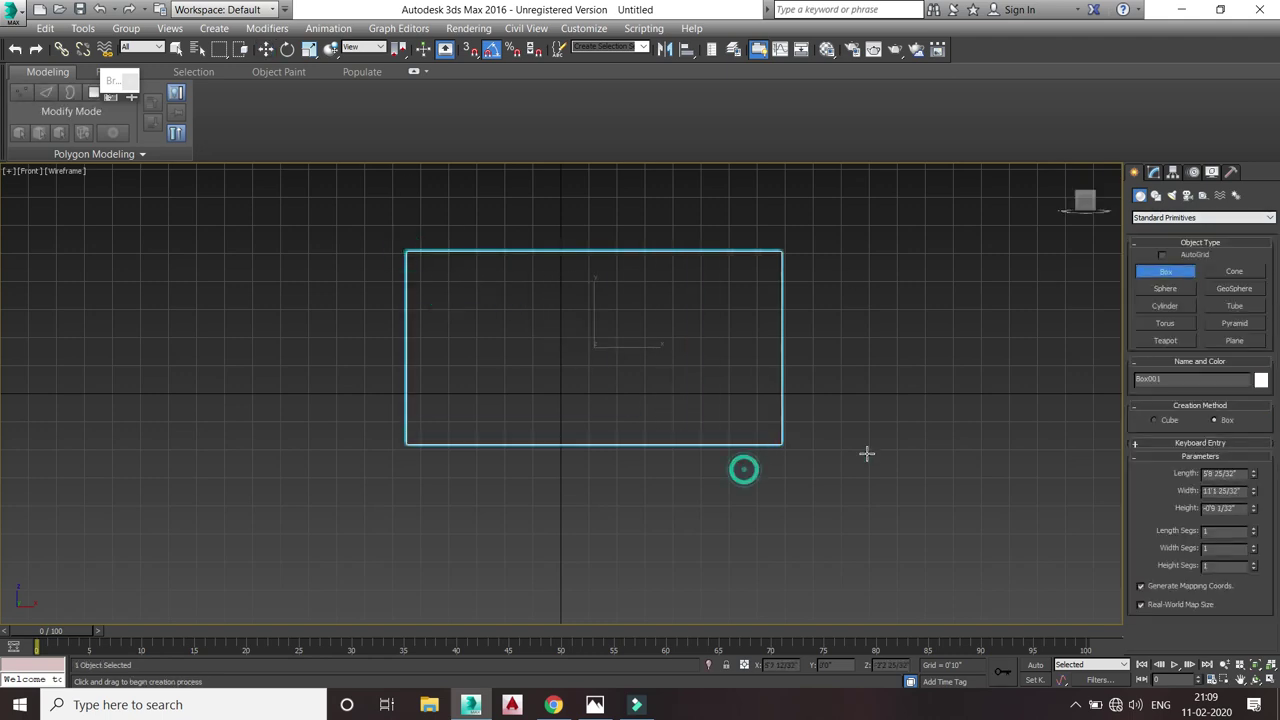
# - Set the box to 12' width, 8" height and 10' length
pyautogui.doubleClick(1220, 490)
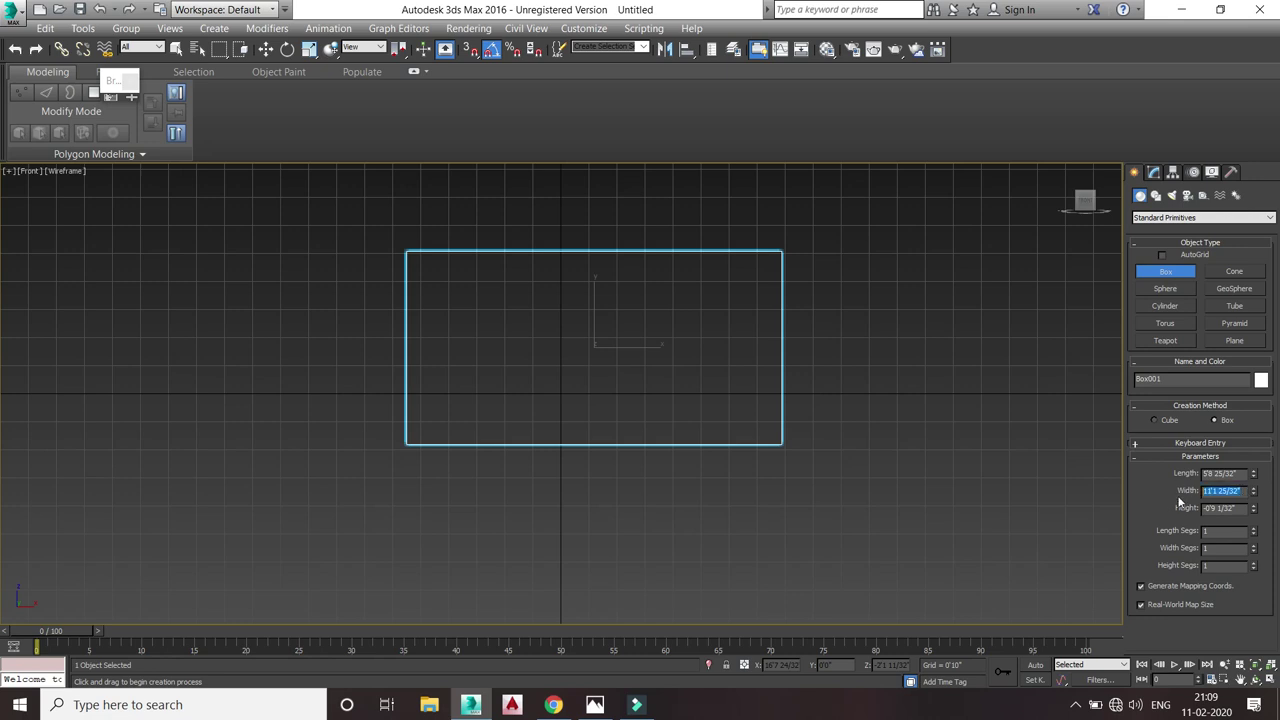
pyautogui.write('12')
pyautogui.press('Return')
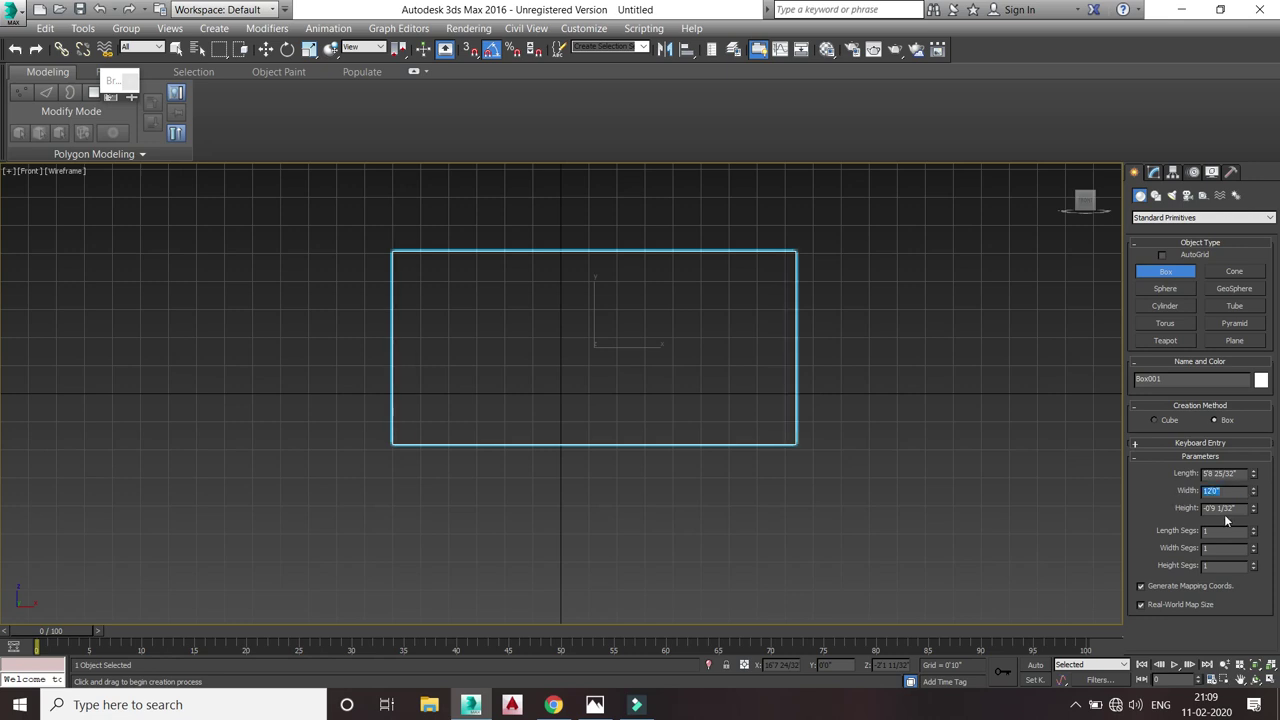
pyautogui.press('Tab')
pyautogui.write('8')
pyautogui.click(1238, 474)
pyautogui.write("10'0")
pyautogui.press('Return')
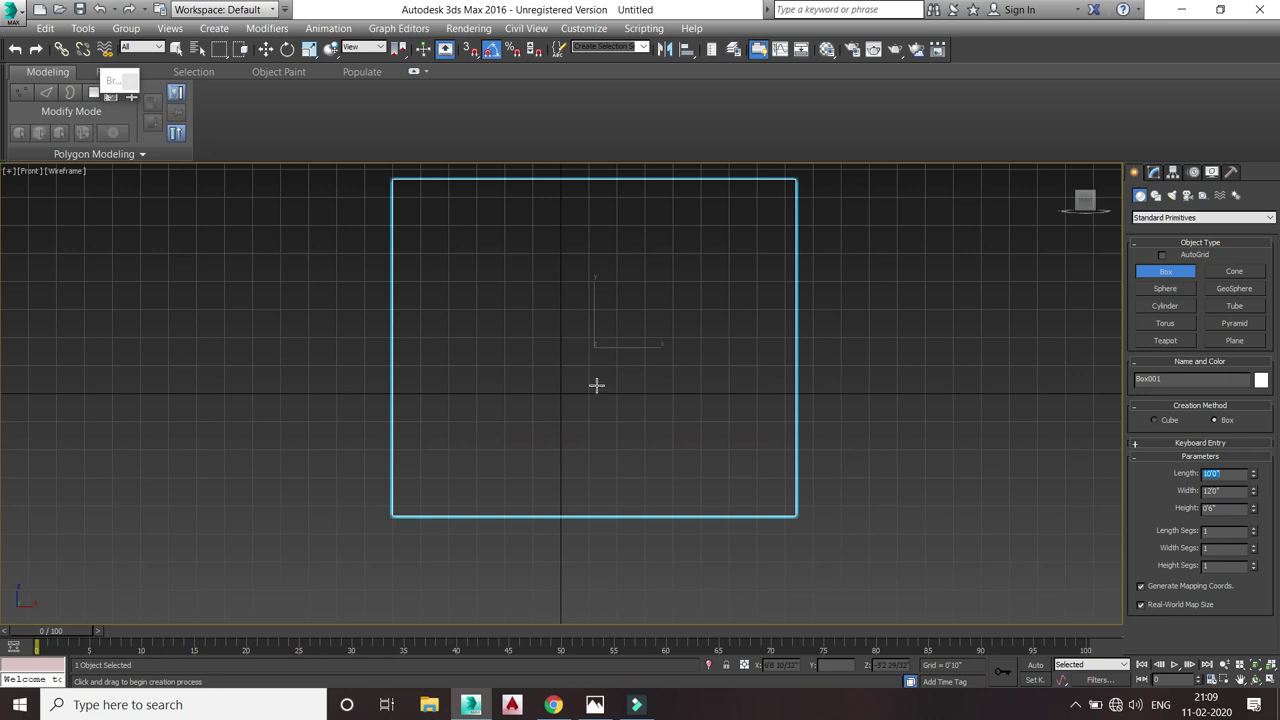
pyautogui.scroll(-2, 760, 375)
pyautogui.scroll(2, 720, 398)
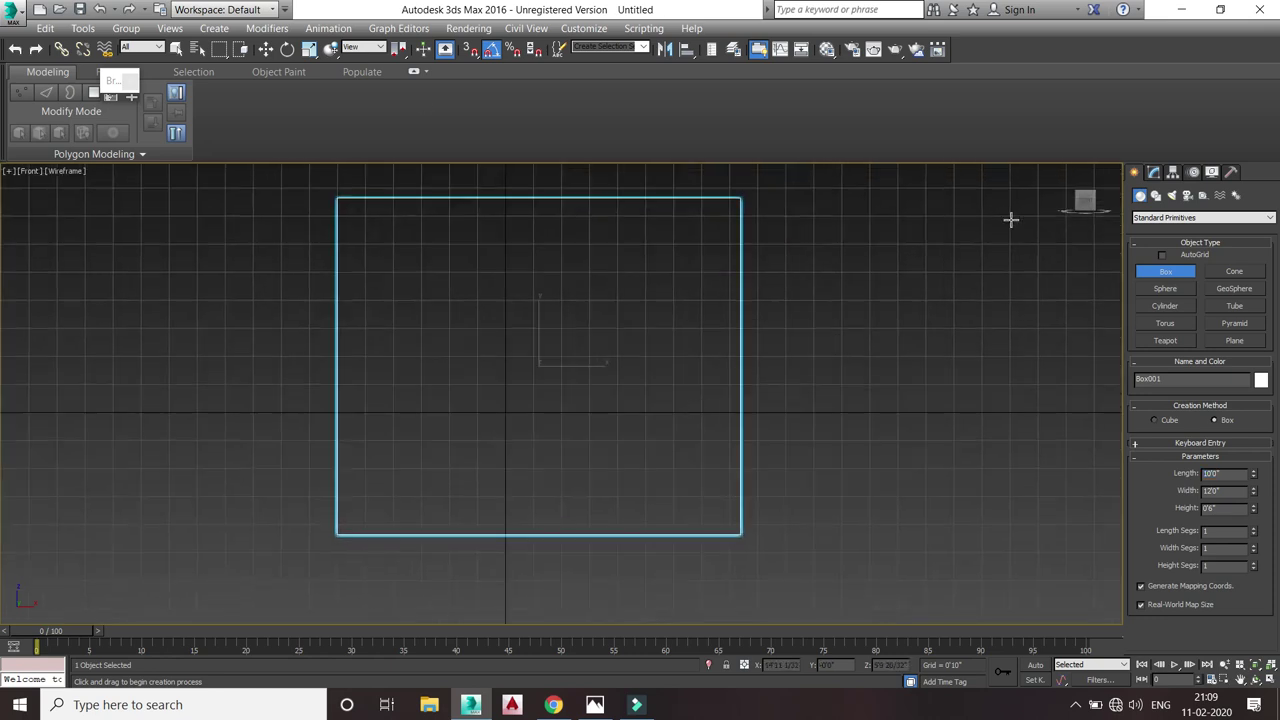
# - Pick the Arc spline tool with Enable In Renderer off and a Radial profile
pyautogui.click(1155, 195)
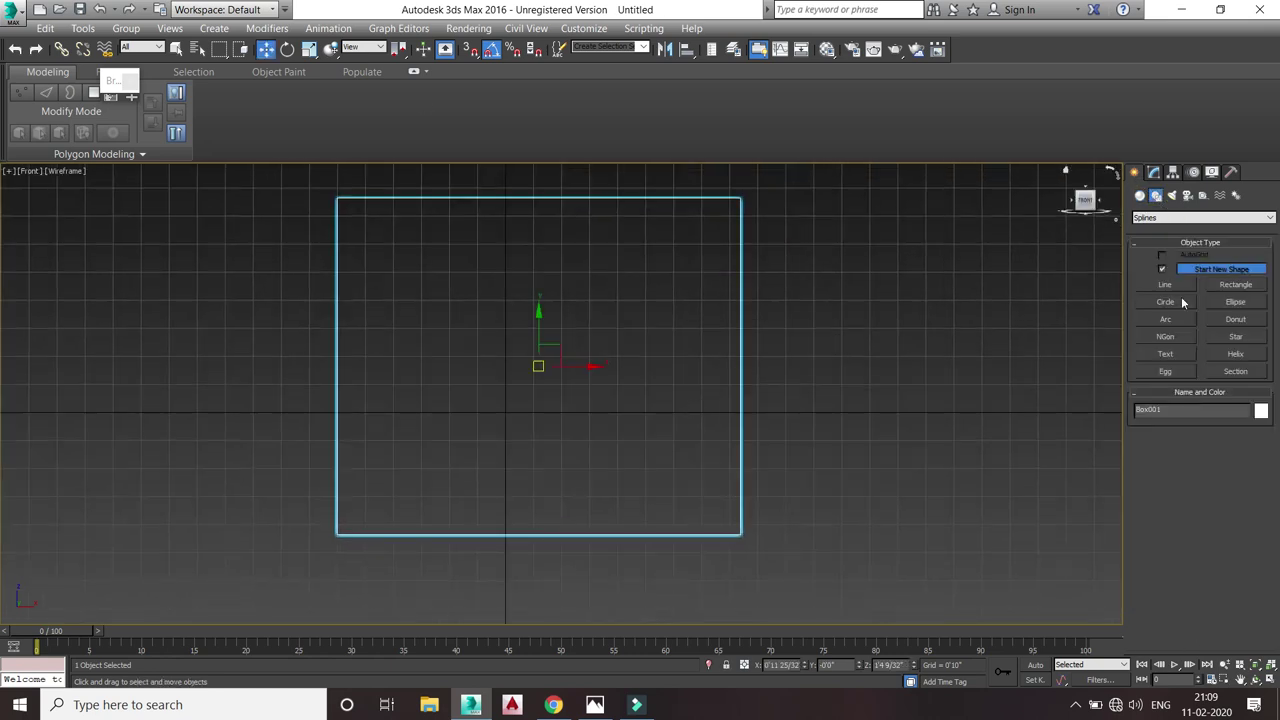
pyautogui.click(594, 704)
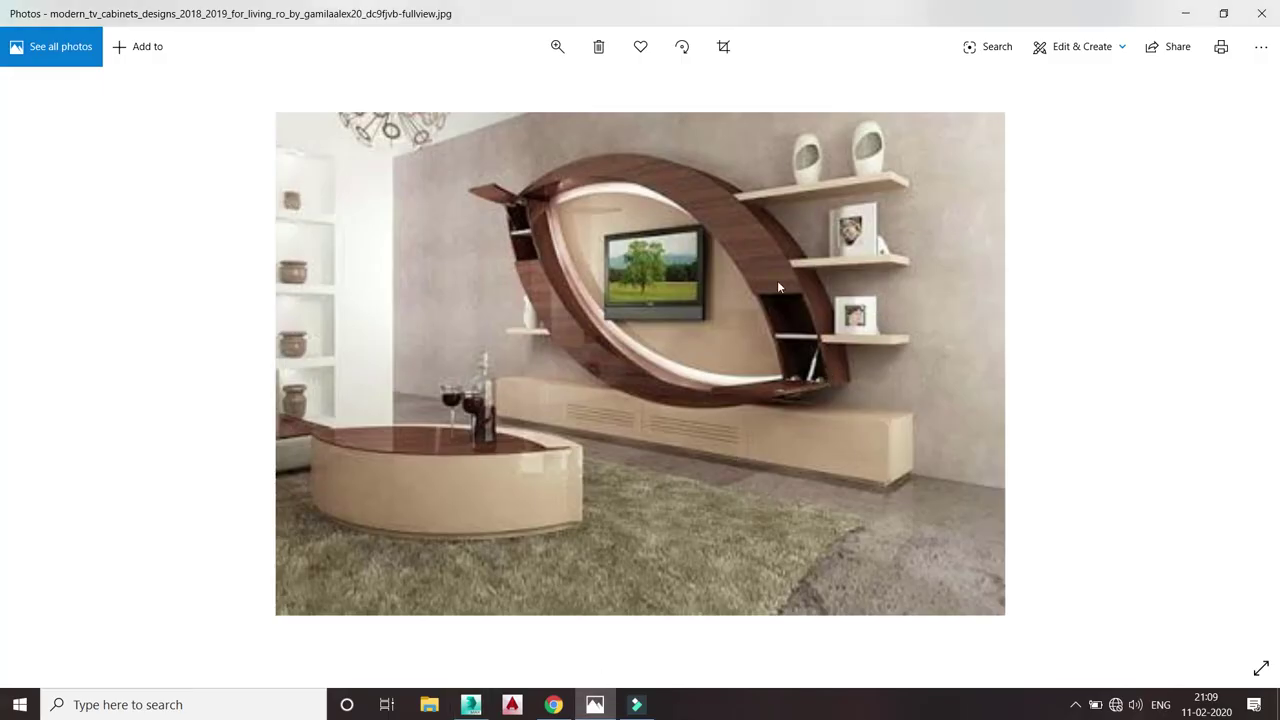
pyautogui.click(471, 704)
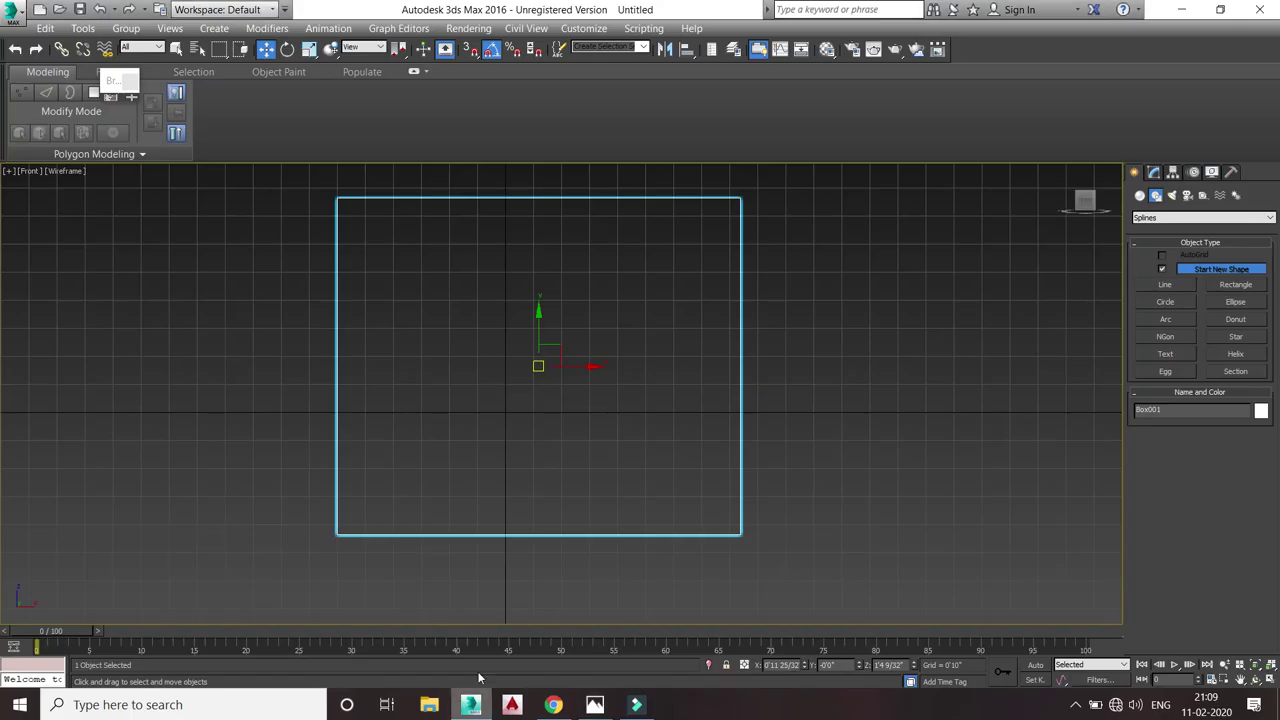
pyautogui.click(1167, 319)
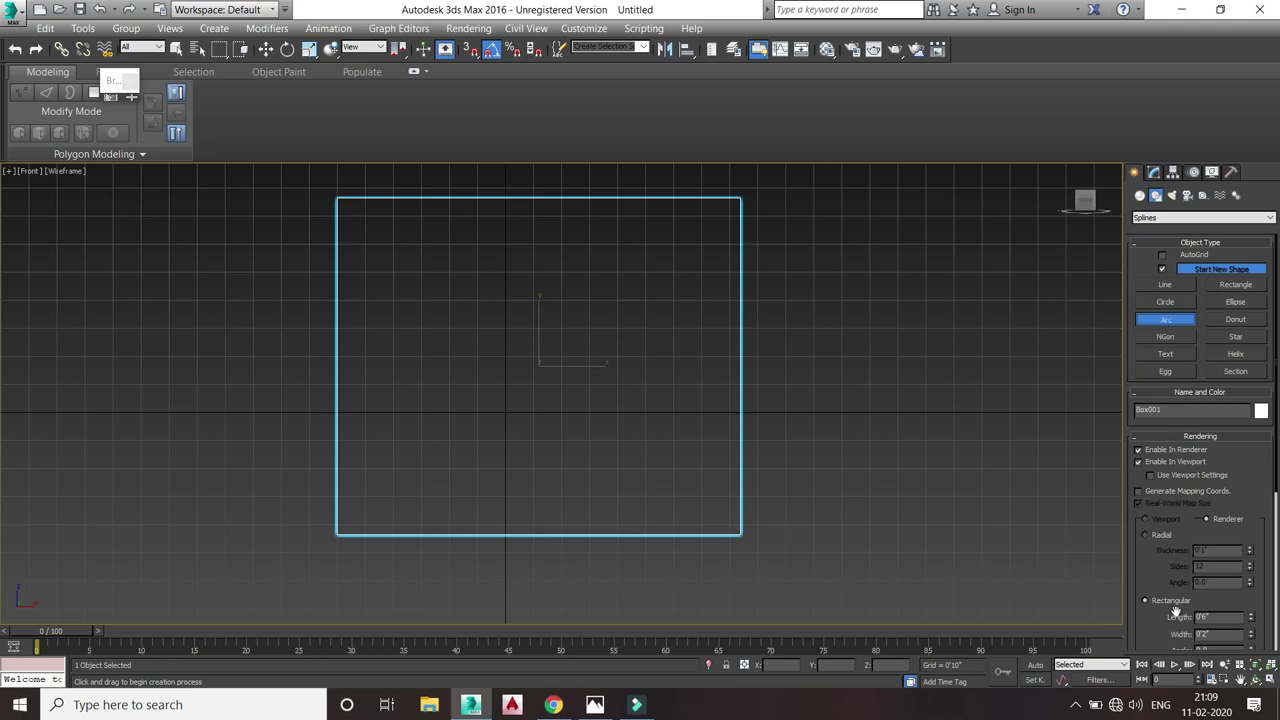
pyautogui.click(1139, 450)
pyautogui.scroll(-3, 1143, 528)
pyautogui.click(1162, 435)
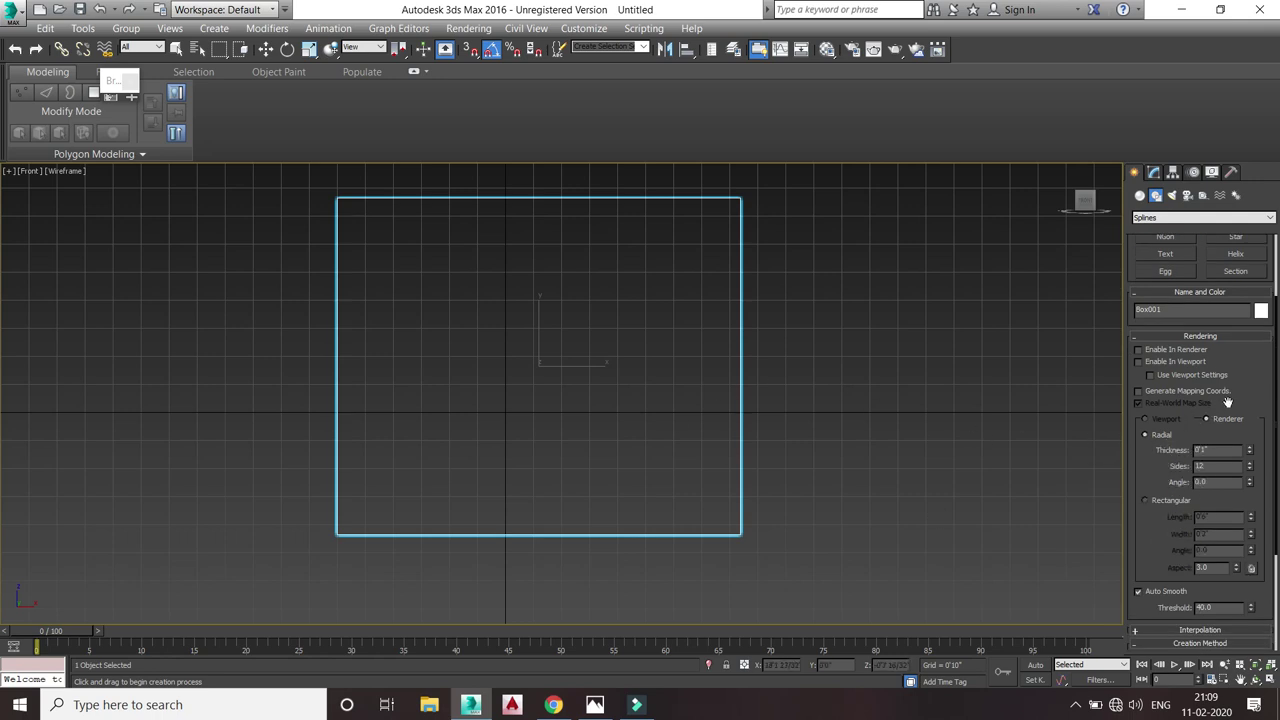
pyautogui.scroll(2, 1229, 406)
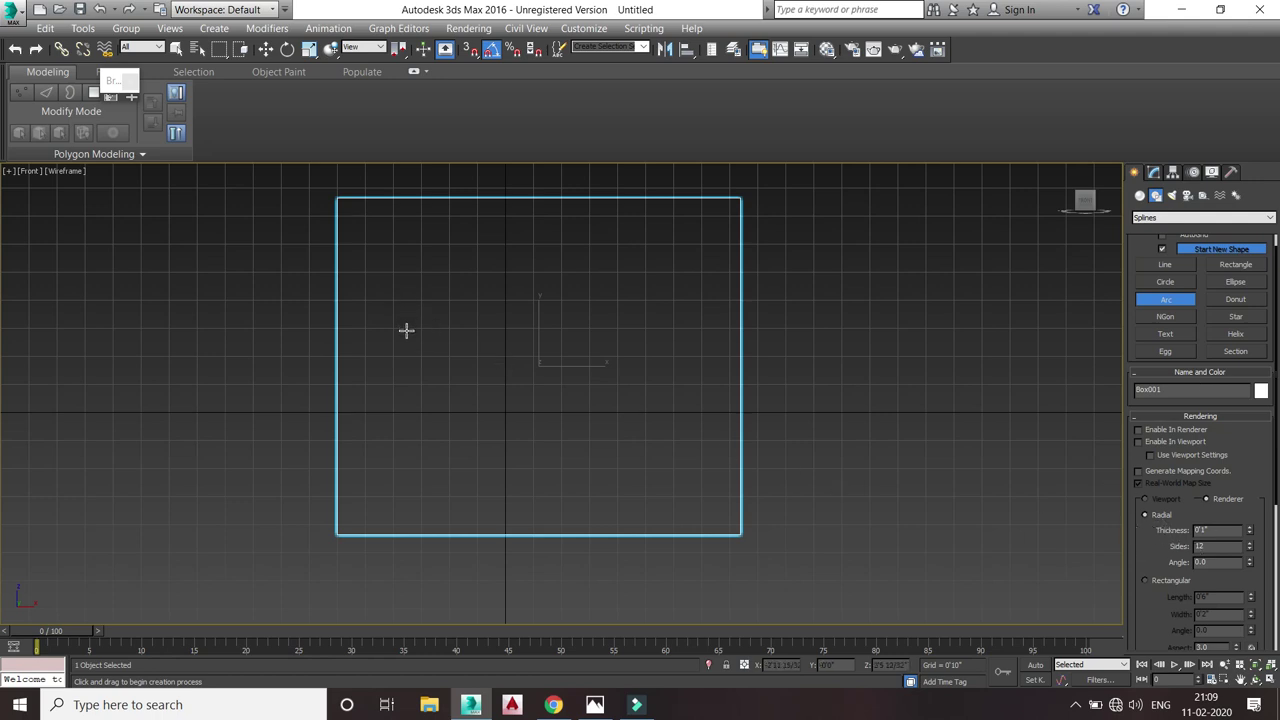
# - Zoom further into the reference photo's arc frame, then return to 3ds Max
pyautogui.click(595, 704)
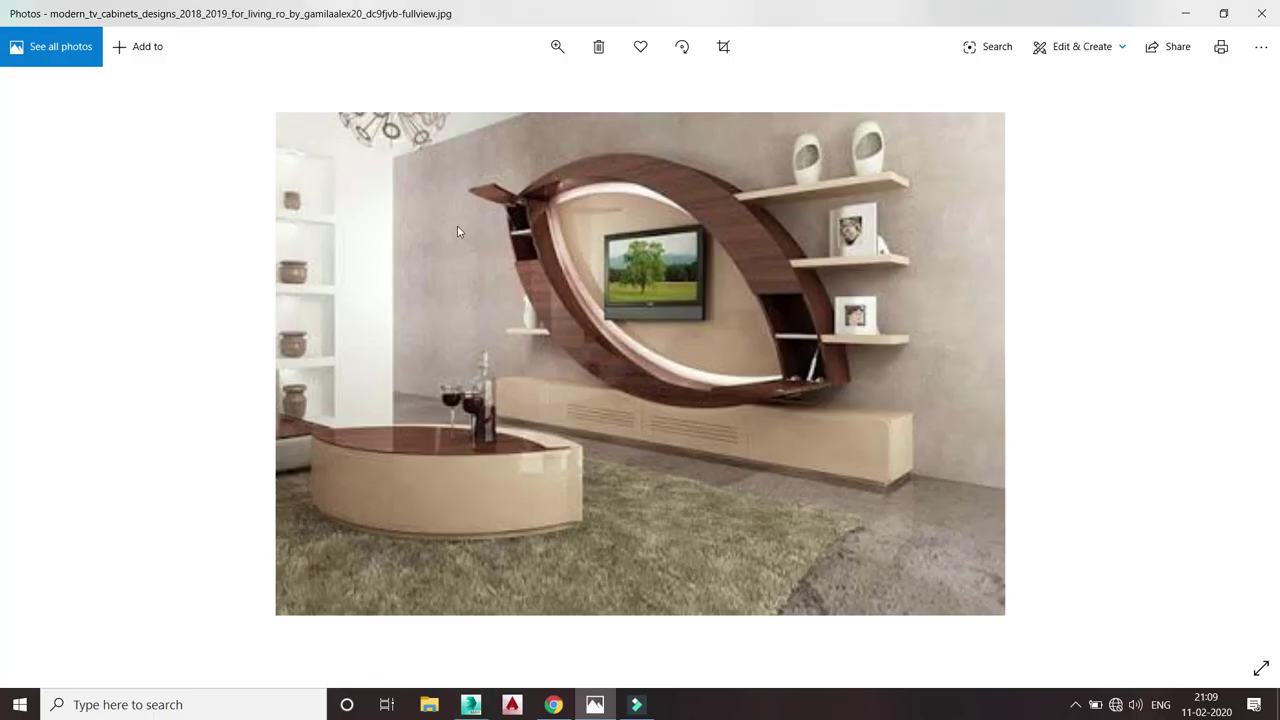
pyautogui.click(557, 46)
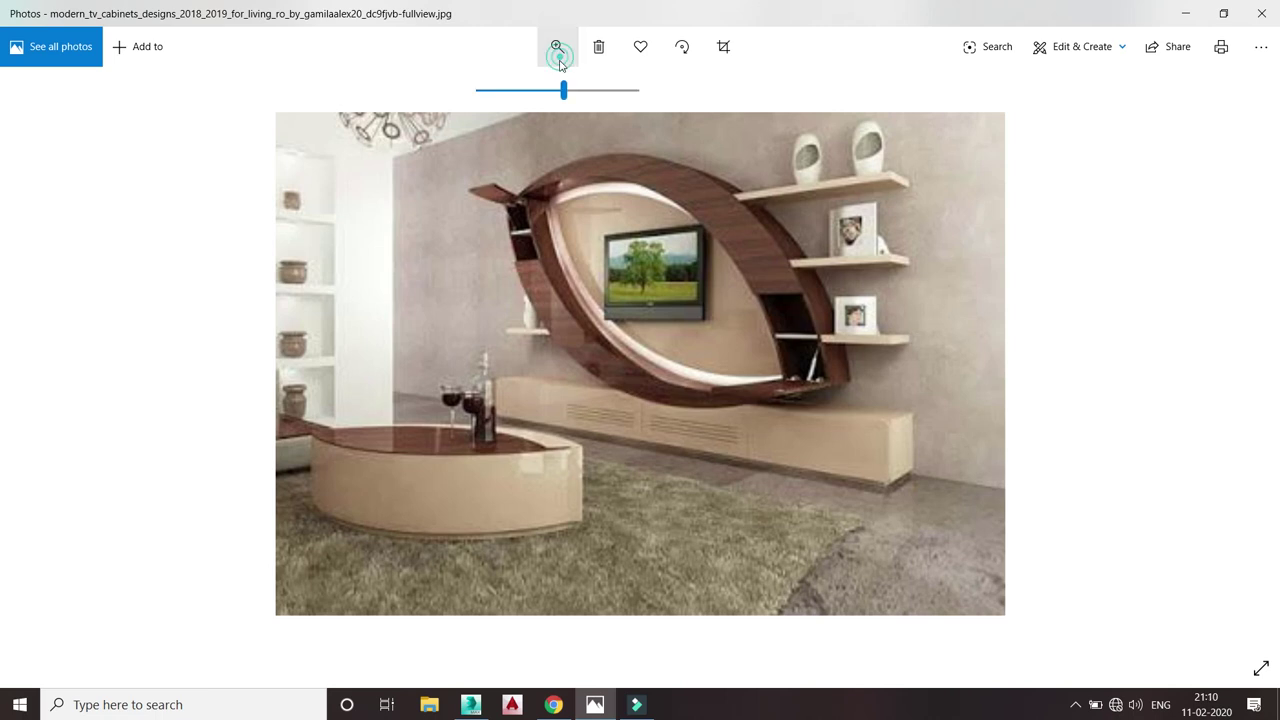
pyautogui.scroll(3, 588, 97)
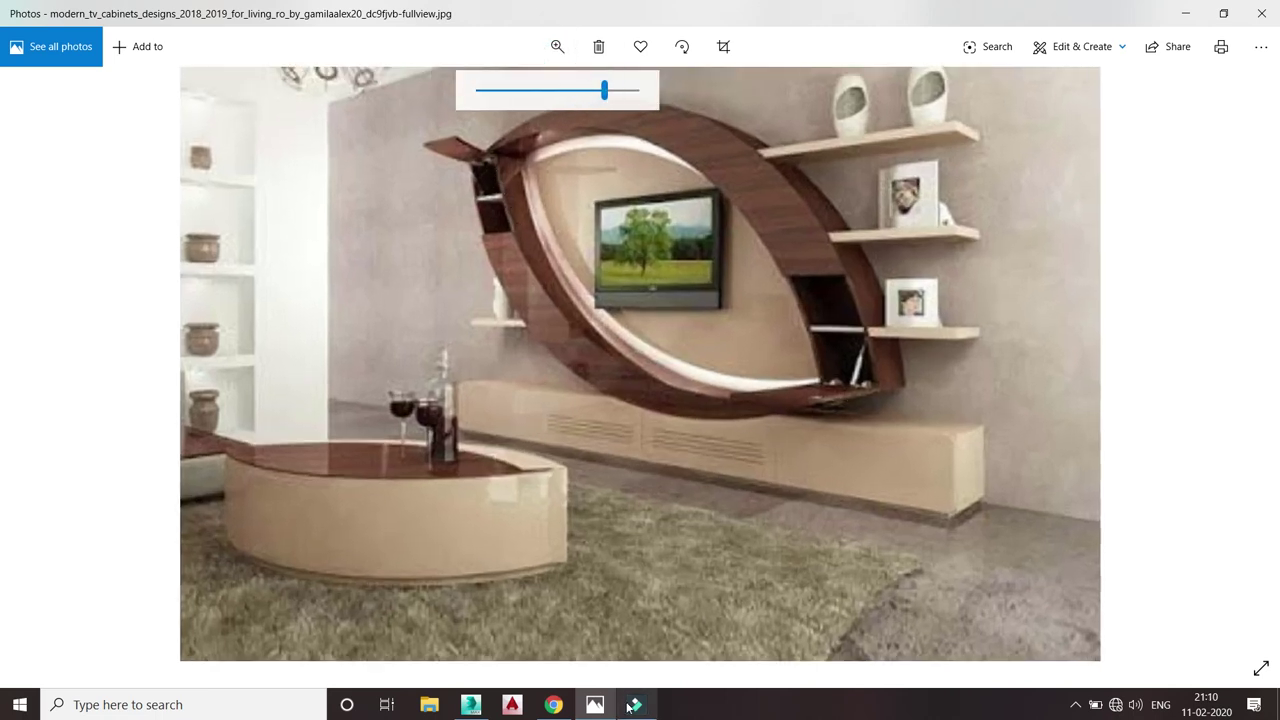
pyautogui.click(470, 704)
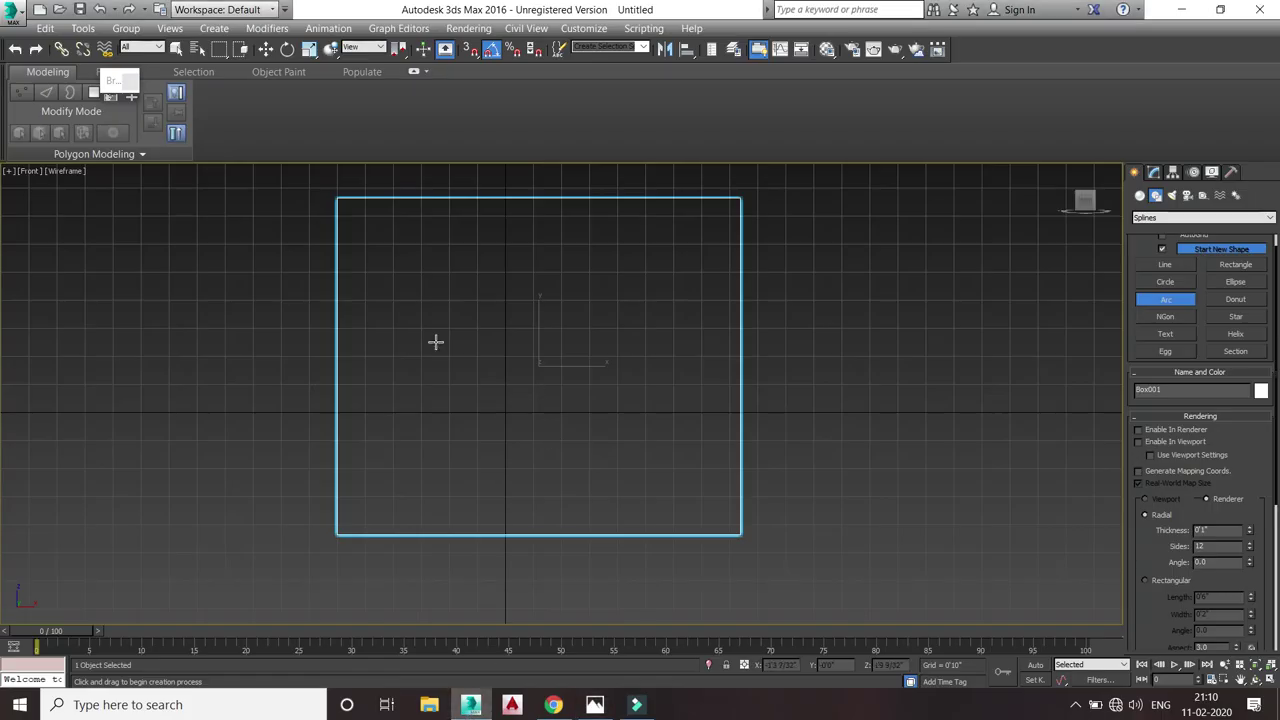
# - Draw Arc001 curving across the lower left of the back panel in Front view
pyautogui.moveTo(405, 305)
pyautogui.mouseDown()
pyautogui.moveTo(583, 460)
pyautogui.moveTo(674, 460)
pyautogui.mouseUp()
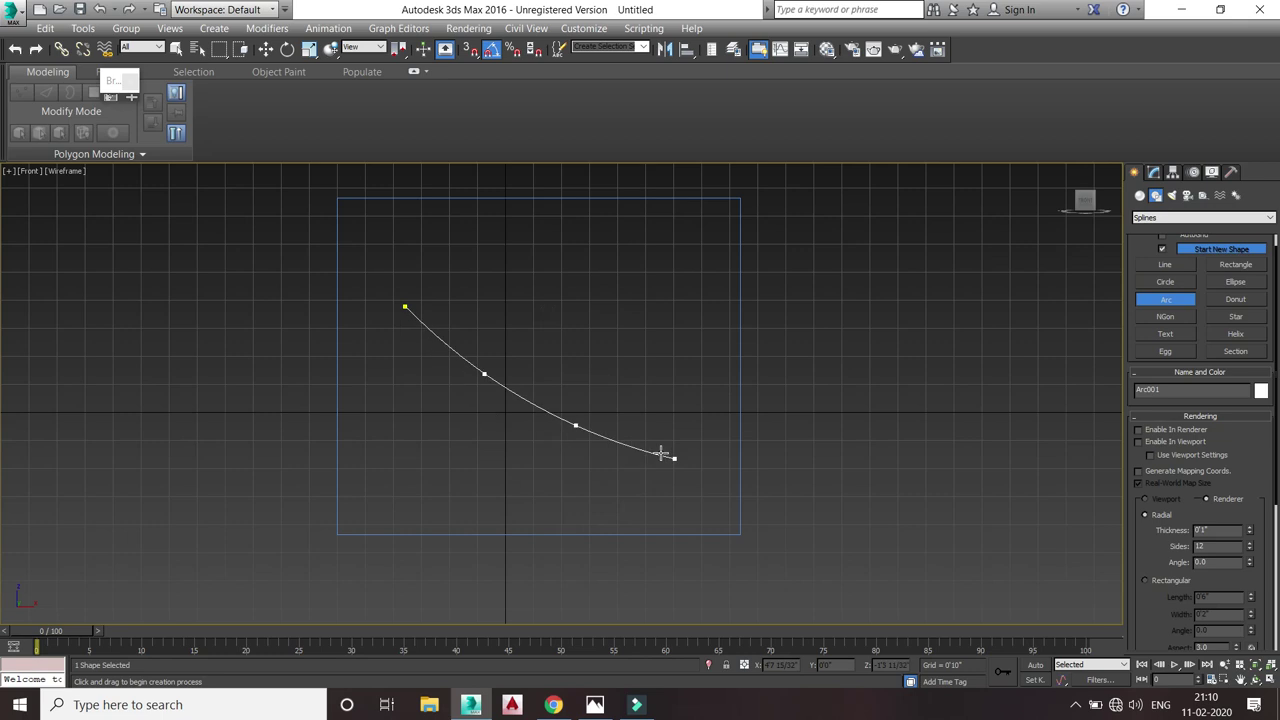
pyautogui.click(651, 468)
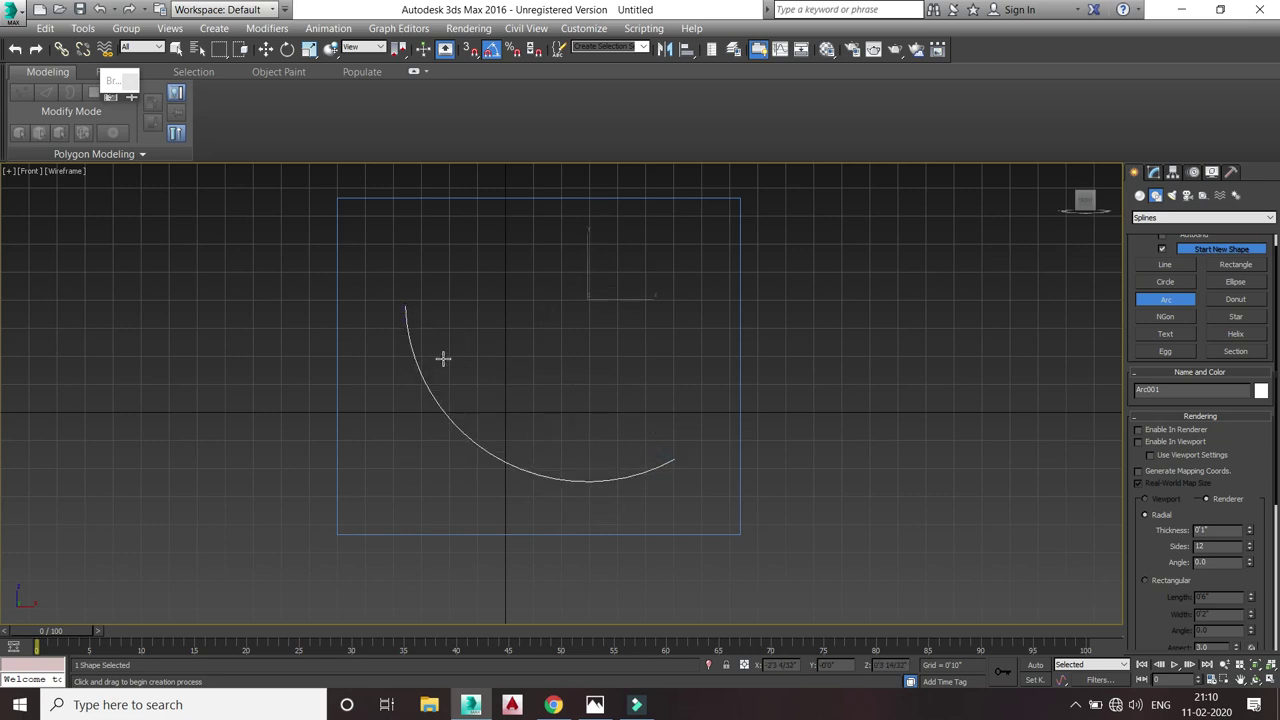
pyautogui.moveTo(1086, 201)
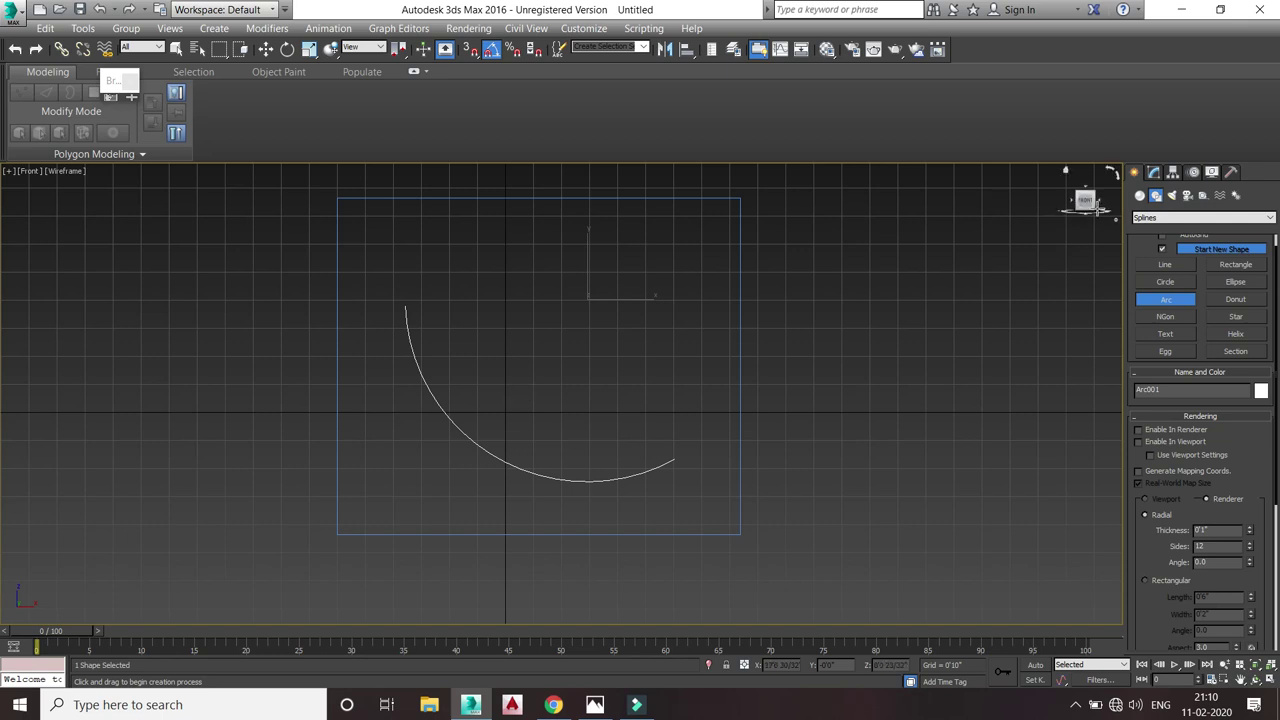
# - Give Arc001 a Rectangular 0'6" by 0'2" profile with Enable In Renderer on
pyautogui.click(1154, 174)
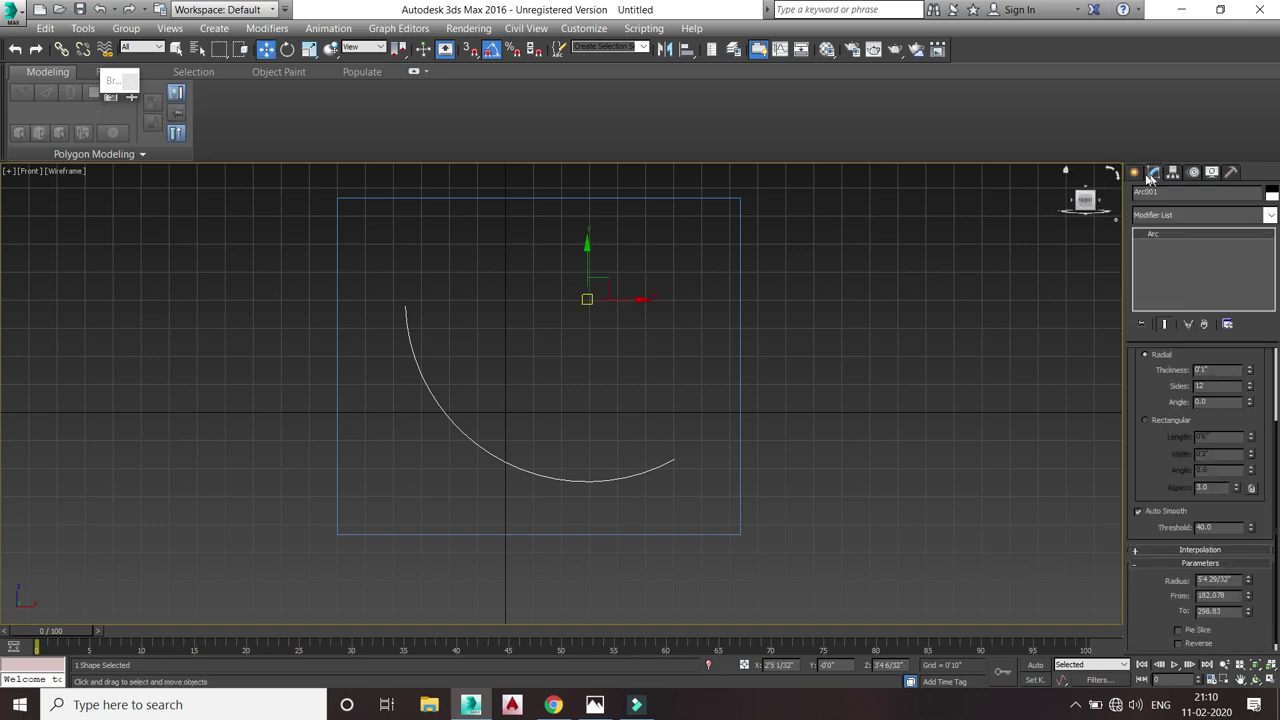
pyautogui.click(1136, 173)
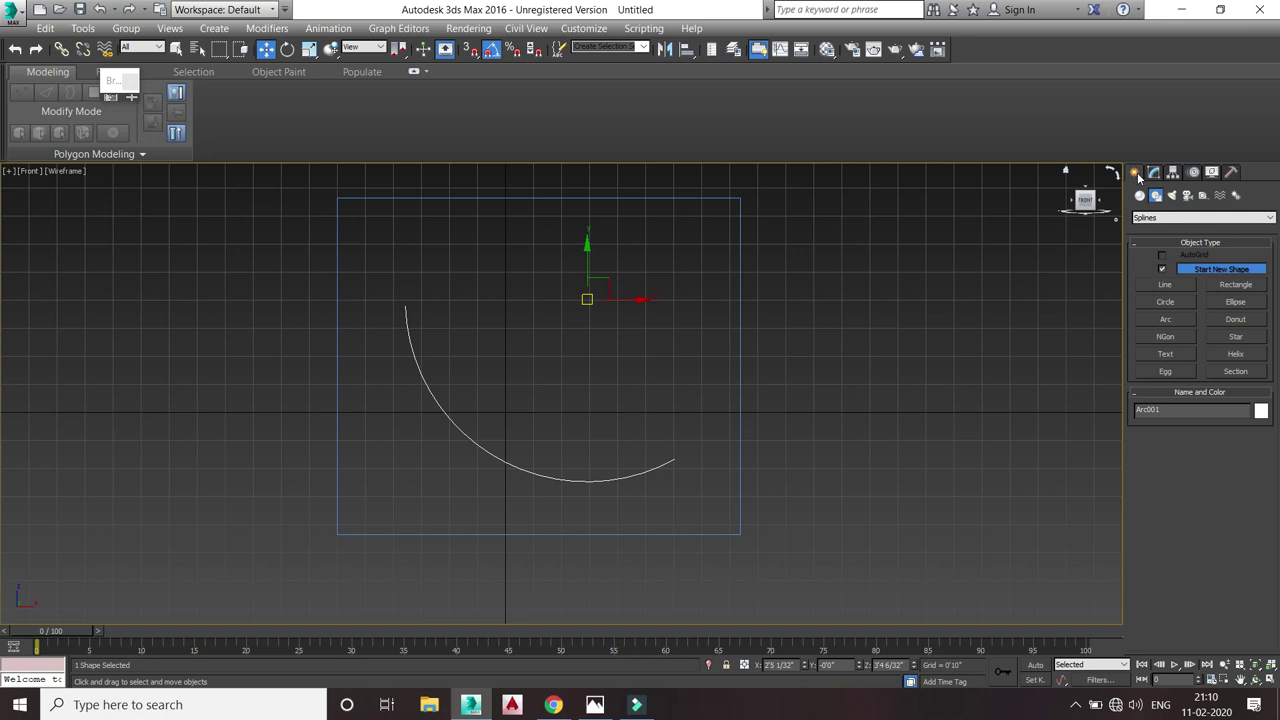
pyautogui.click(1153, 172)
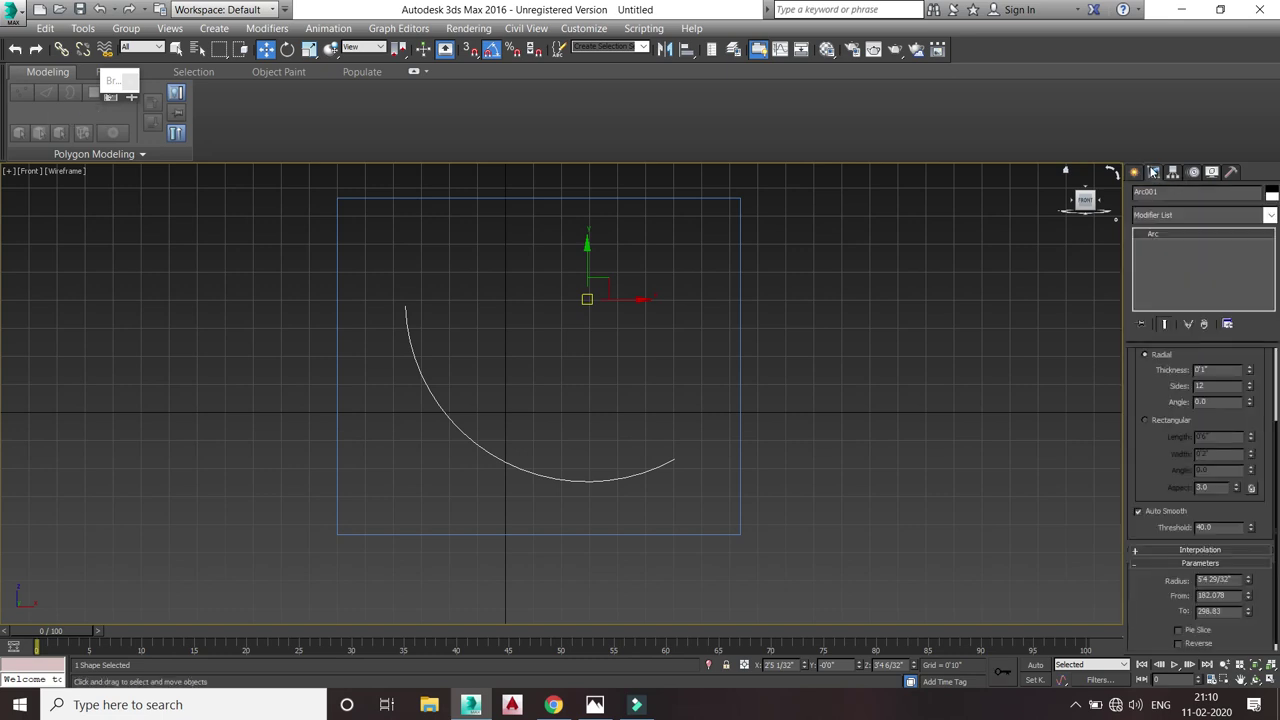
pyautogui.click(1176, 419)
pyautogui.scroll(3, 1147, 384)
pyautogui.scroll(1, 1147, 382)
pyautogui.click(1169, 372)
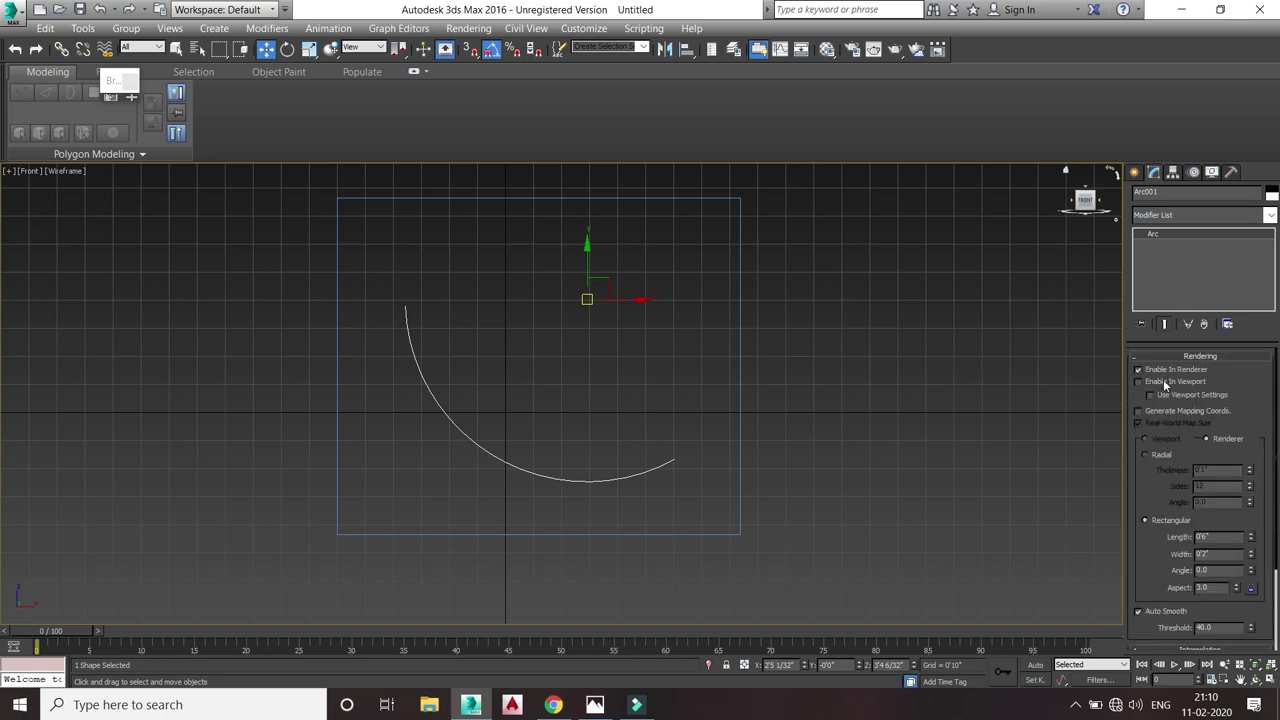
# - Enable the arc in the viewport and view it shaded from an angle
pyautogui.click(1163, 381)
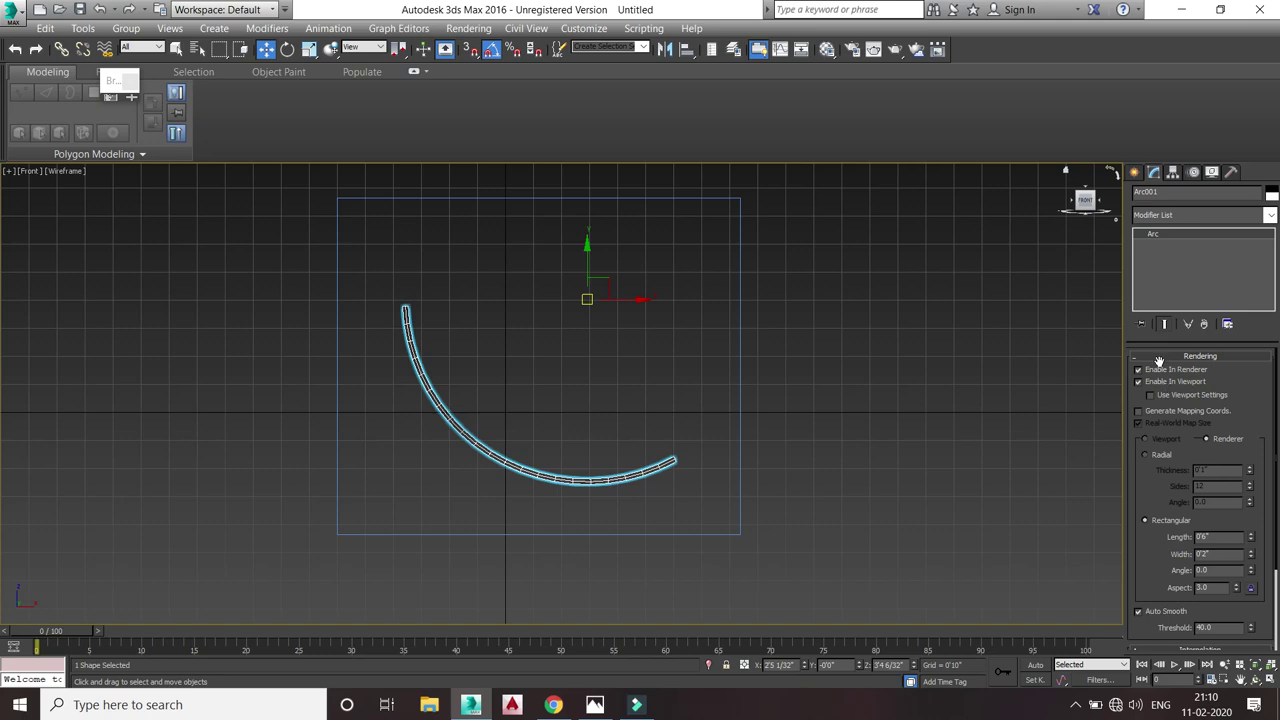
pyautogui.click(1085, 207)
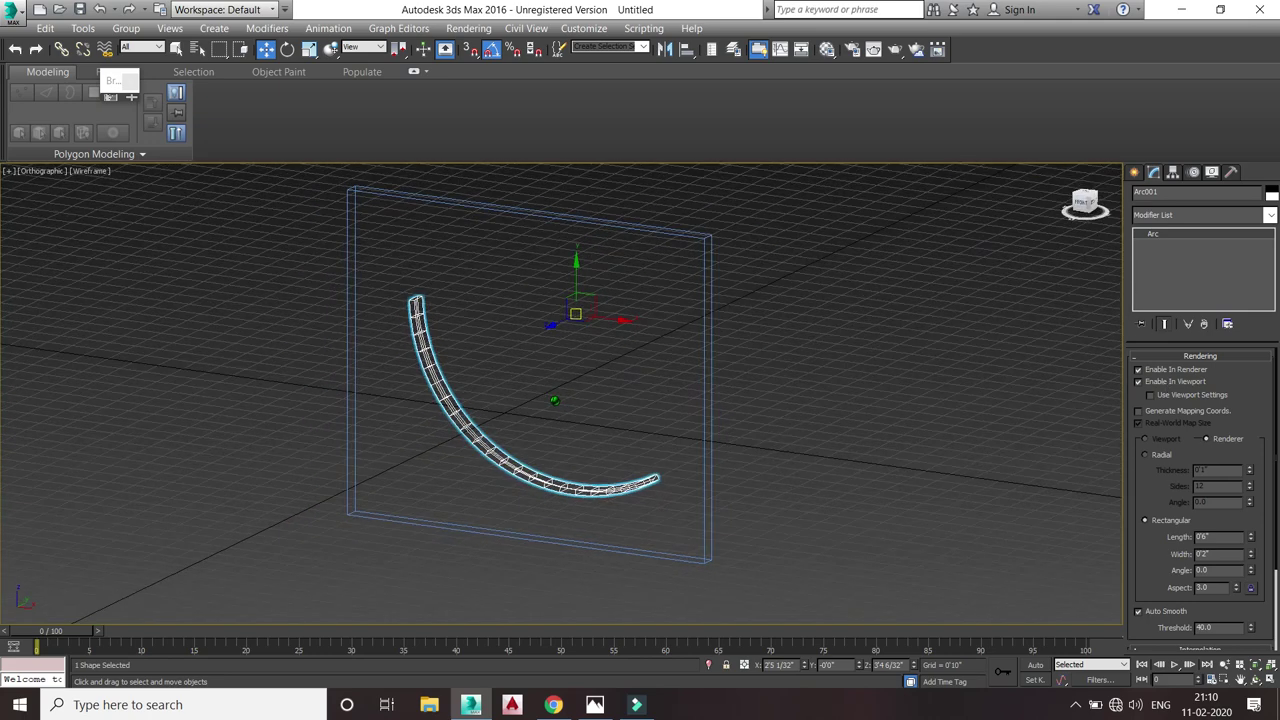
pyautogui.scroll(4, 497, 459)
pyautogui.scroll(2, 497, 459)
pyautogui.click(92, 171)
pyautogui.click(120, 200)
pyautogui.scroll(-4, 502, 290)
pyautogui.scroll(-3, 502, 290)
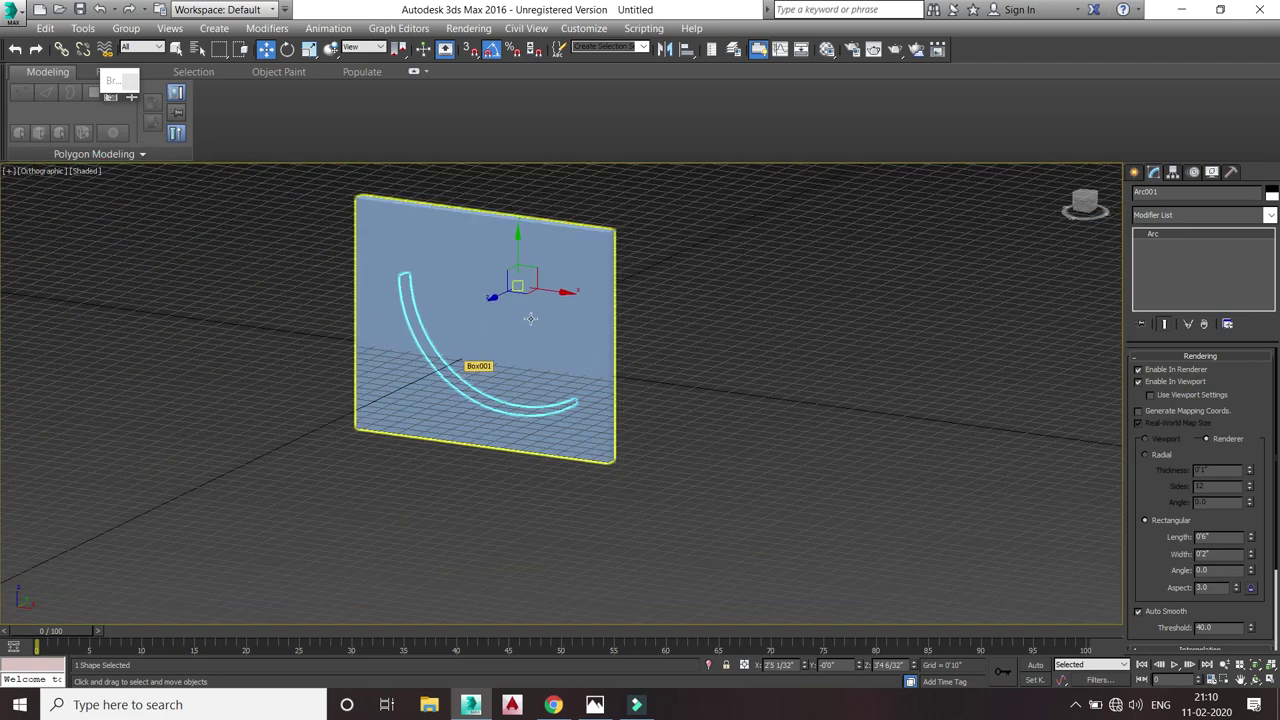
# - Shift the arc left and down on the panel, checking it from front and tilted views
pyautogui.moveTo(502, 290); pyautogui.dragTo(412, 428)
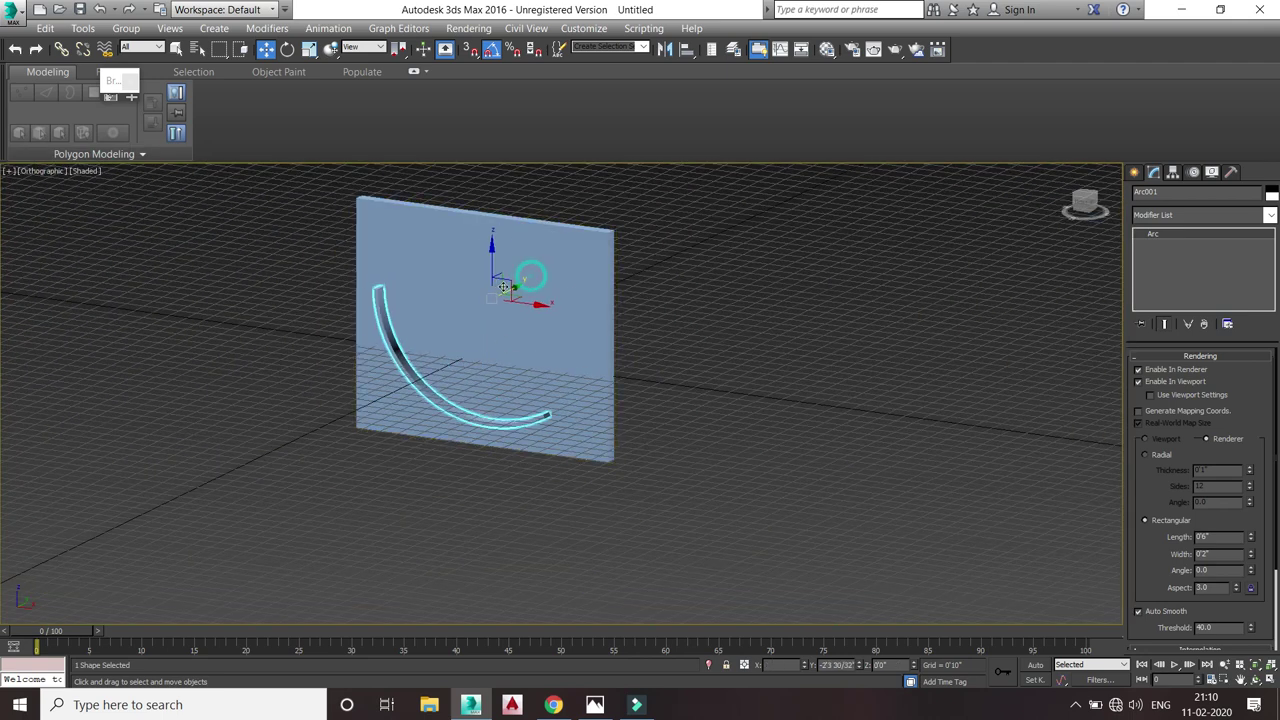
pyautogui.scroll(4, 412, 428)
pyautogui.scroll(2, 412, 428)
pyautogui.scroll(-2, 424, 372)
pyautogui.scroll(-3, 424, 372)
pyautogui.scroll(-3, 424, 372)
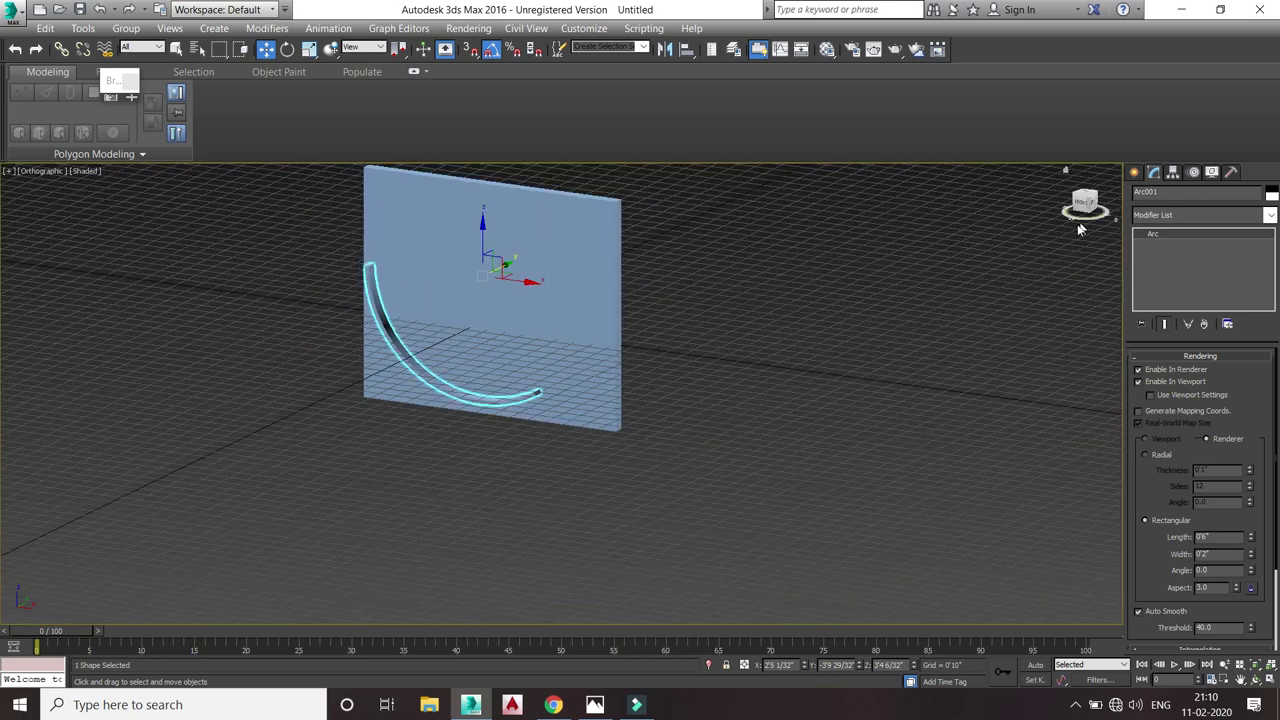
pyautogui.moveTo(1082, 205); pyautogui.dragTo(1086, 207)
pyautogui.click(1086, 207)
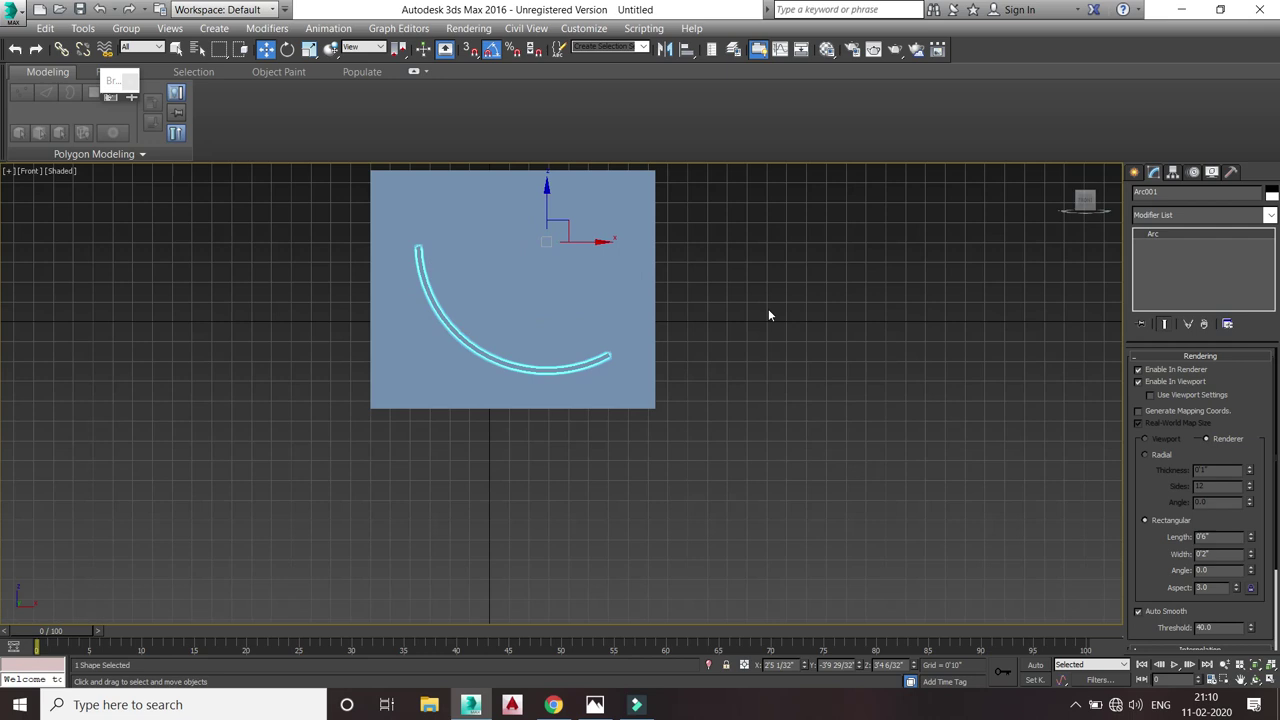
pyautogui.scroll(2, 643, 288)
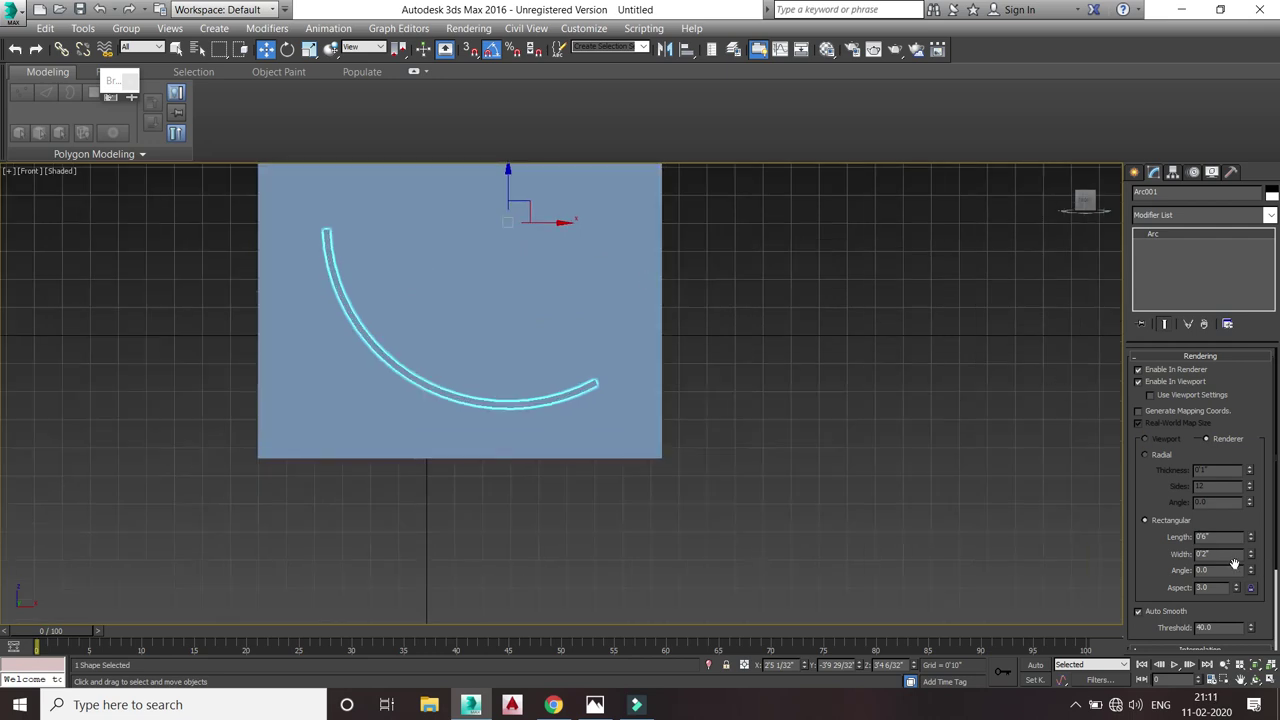
pyautogui.click(1088, 207)
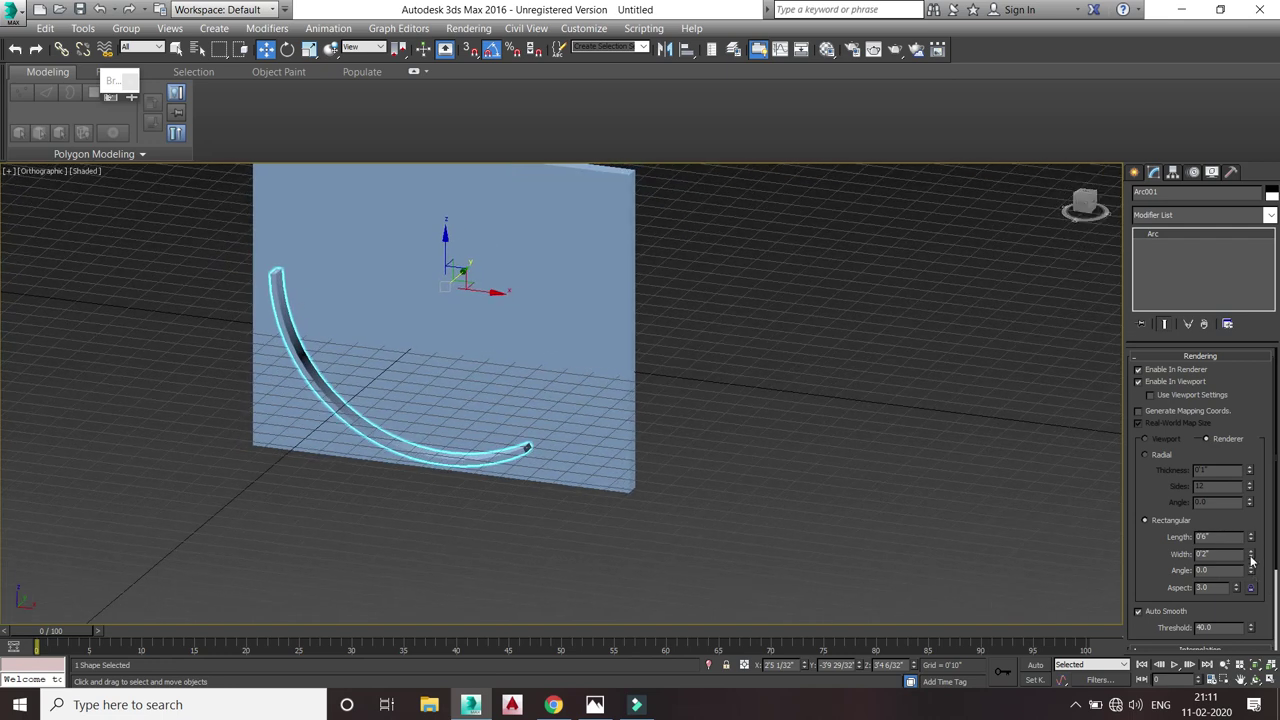
# - Tune the arc's rectangular width and depth, nudge it into place, and open Mirror
pyautogui.moveTo(1250, 554); pyautogui.dragTo(1272, 302)
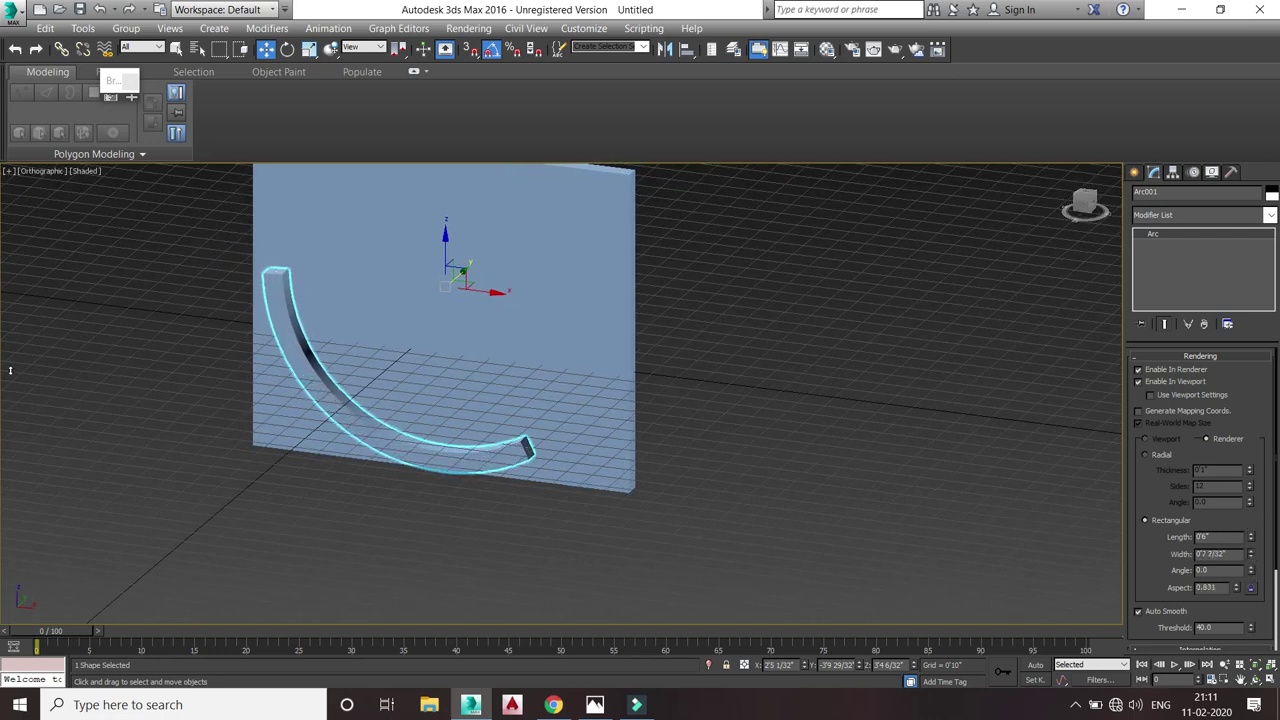
pyautogui.moveTo(1272, 302); pyautogui.dragTo(0, 570)
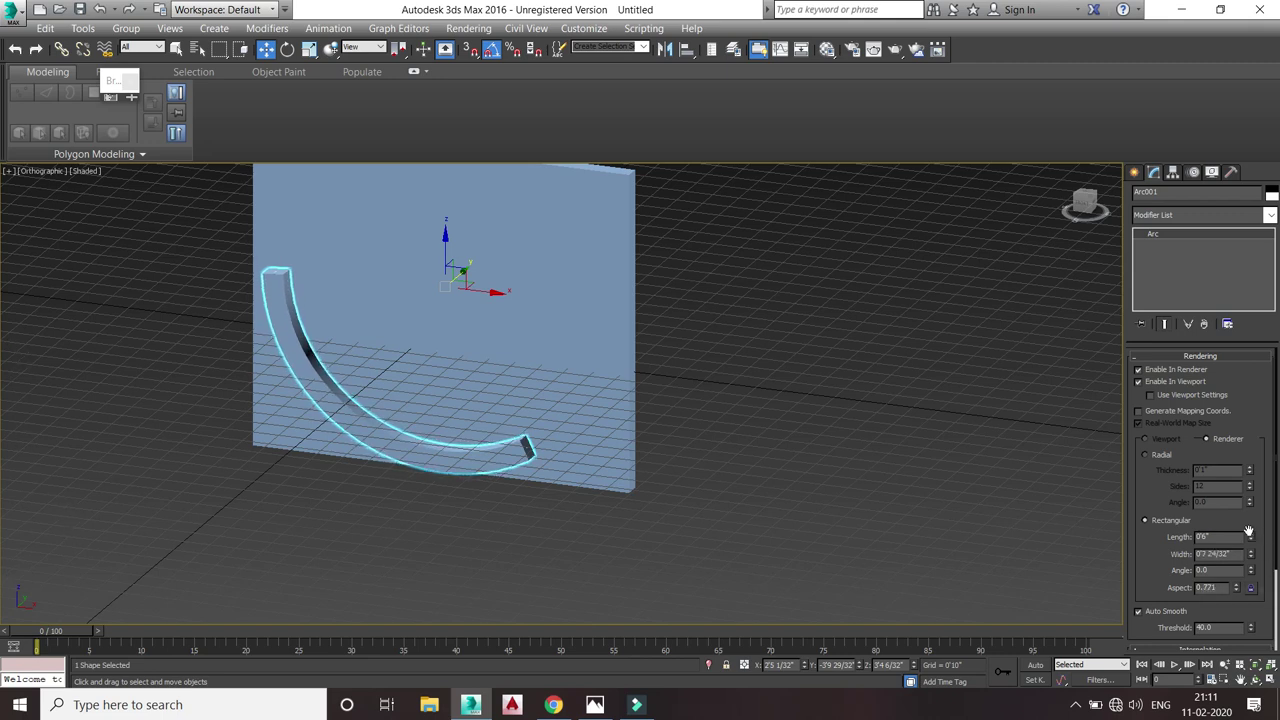
pyautogui.moveTo(1250, 537)
pyautogui.mouseDown()
pyautogui.moveTo(1226, 426)
pyautogui.moveTo(1240, 446)
pyautogui.mouseUp()
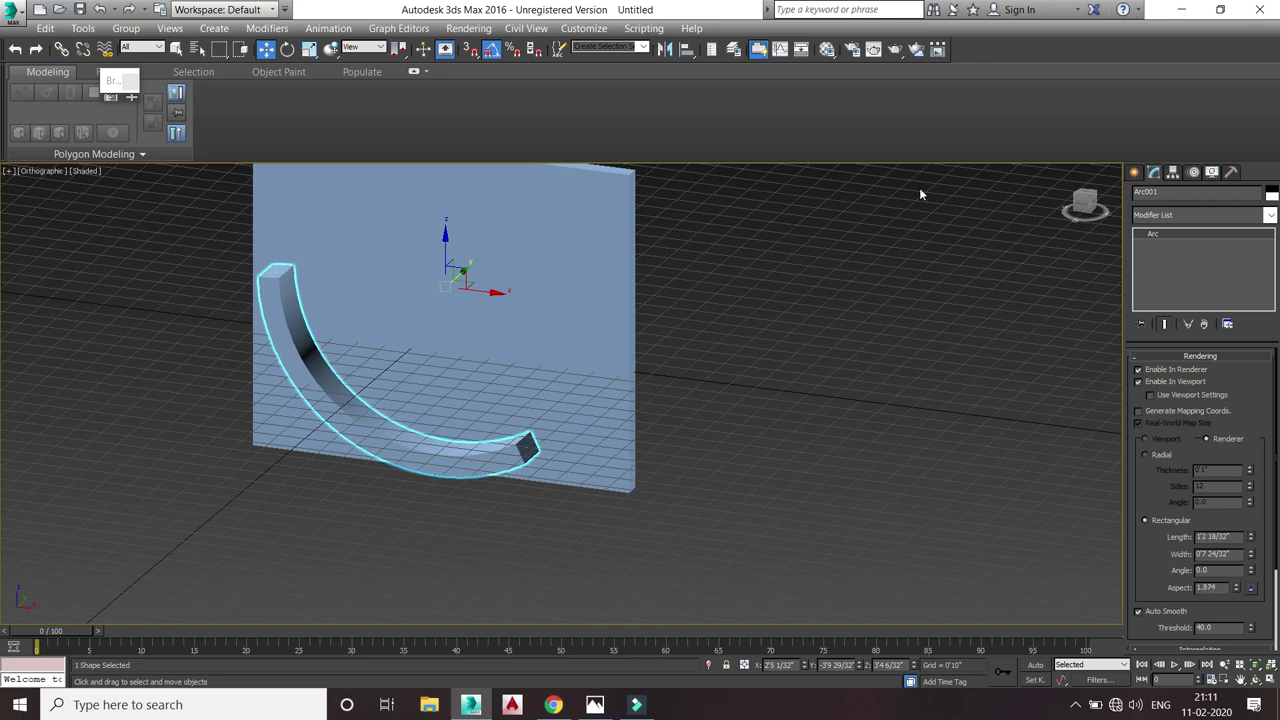
pyautogui.click(1084, 205)
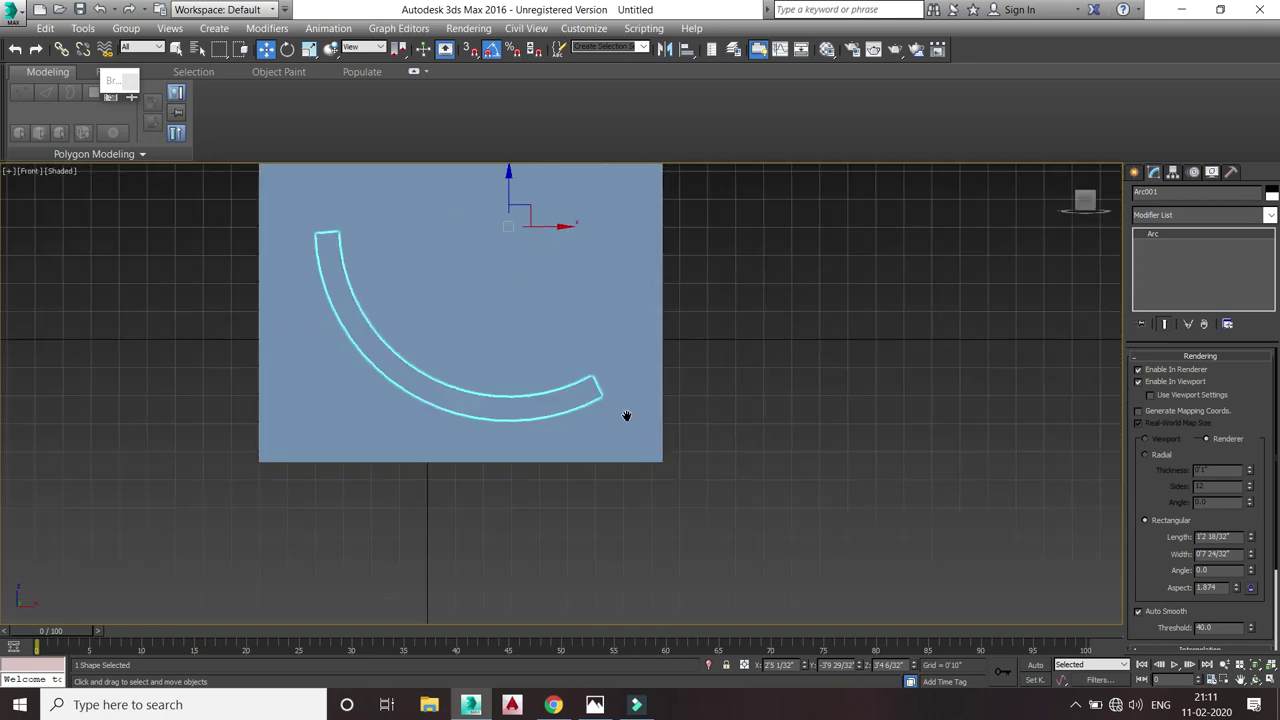
pyautogui.moveTo(502, 180); pyautogui.dragTo(514, 195, button='middle')
pyautogui.moveTo(514, 195); pyautogui.dragTo(510, 189)
pyautogui.moveTo(556, 230); pyautogui.dragTo(544, 232)
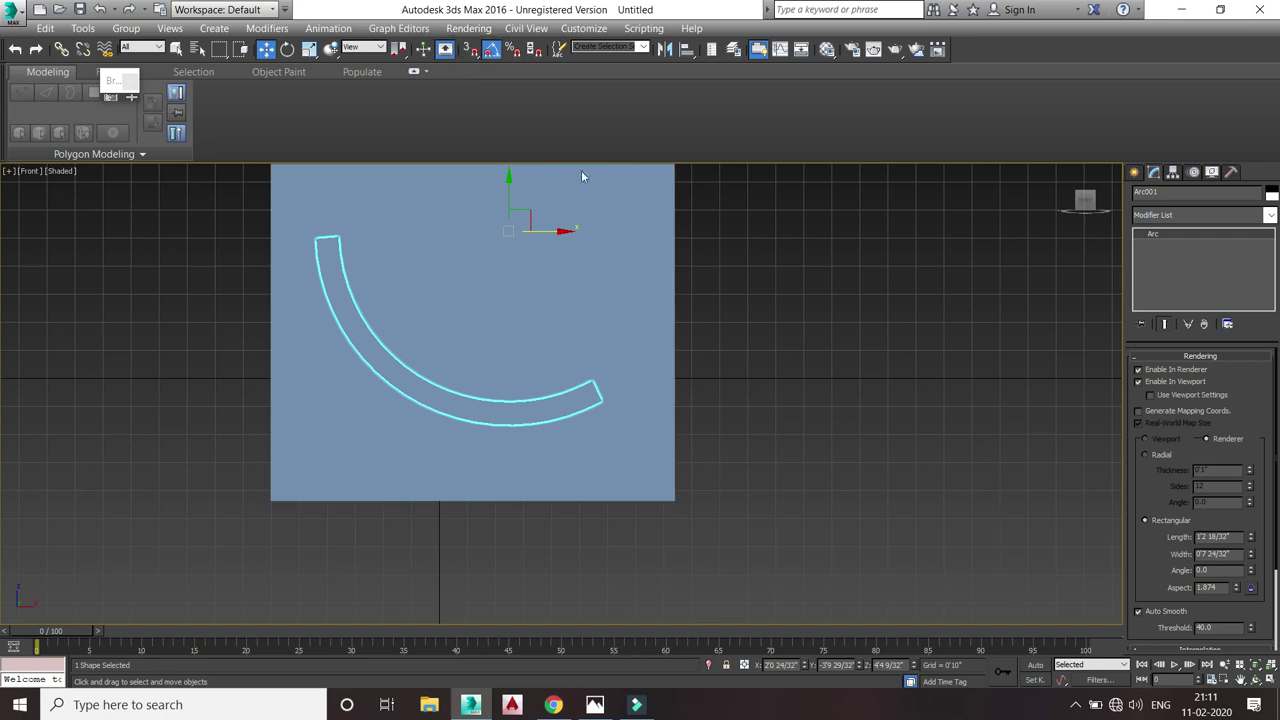
pyautogui.moveTo(1252, 560); pyautogui.dragTo(1264, 580)
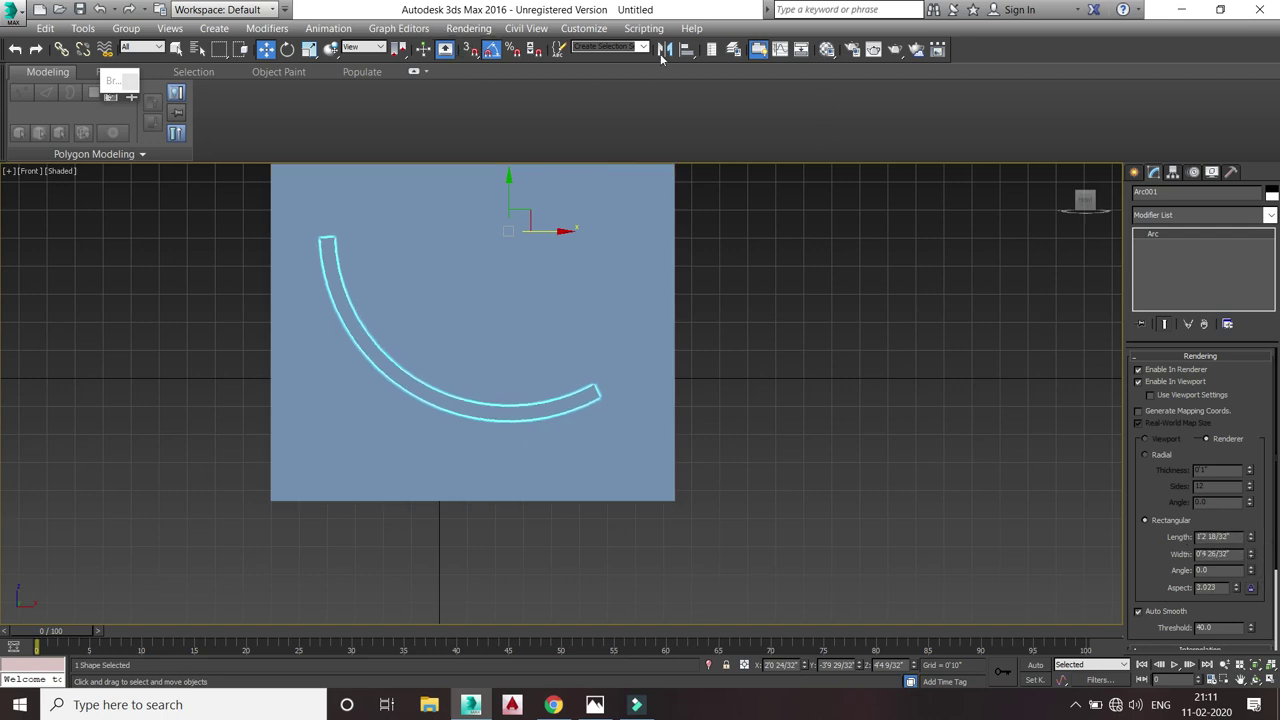
pyautogui.click(667, 52)
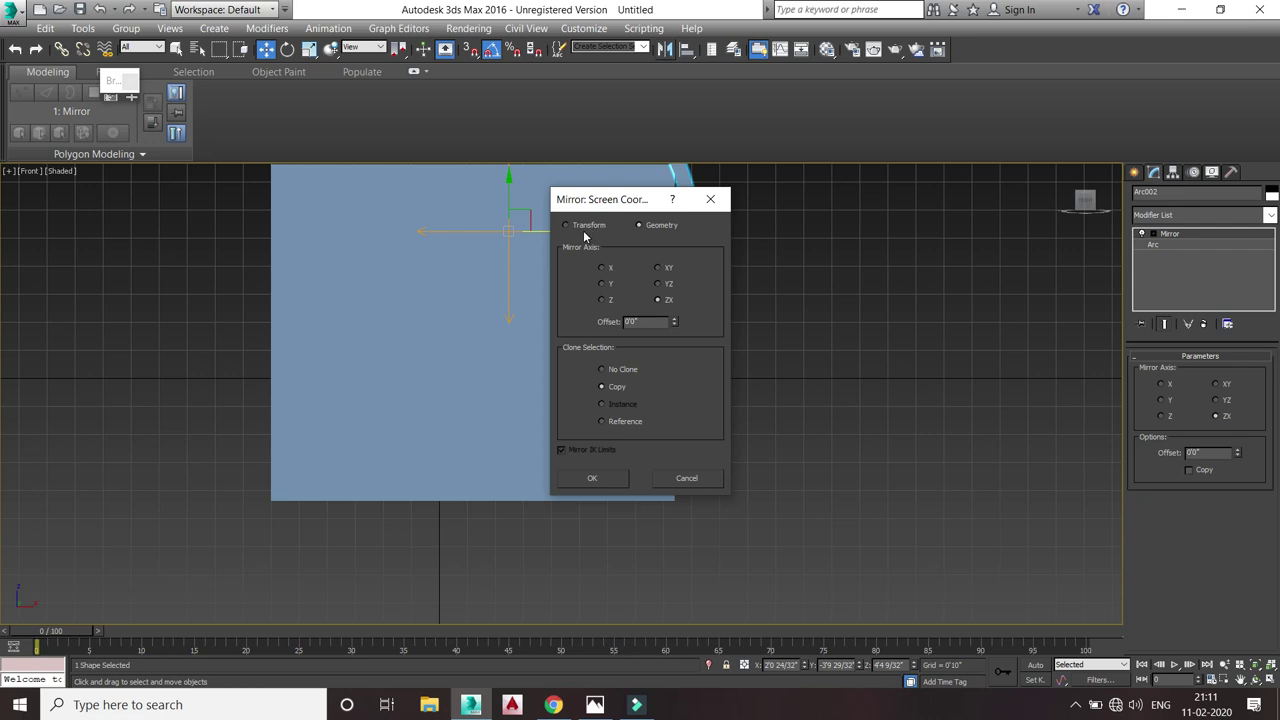
# - Cancel the mirror and switch the viewport to Wireframe display
pyautogui.click(710, 199)
pyautogui.click(62, 172)
pyautogui.click(112, 288)
pyautogui.scroll(3, 449, 286)
pyautogui.scroll(-1, 449, 286)
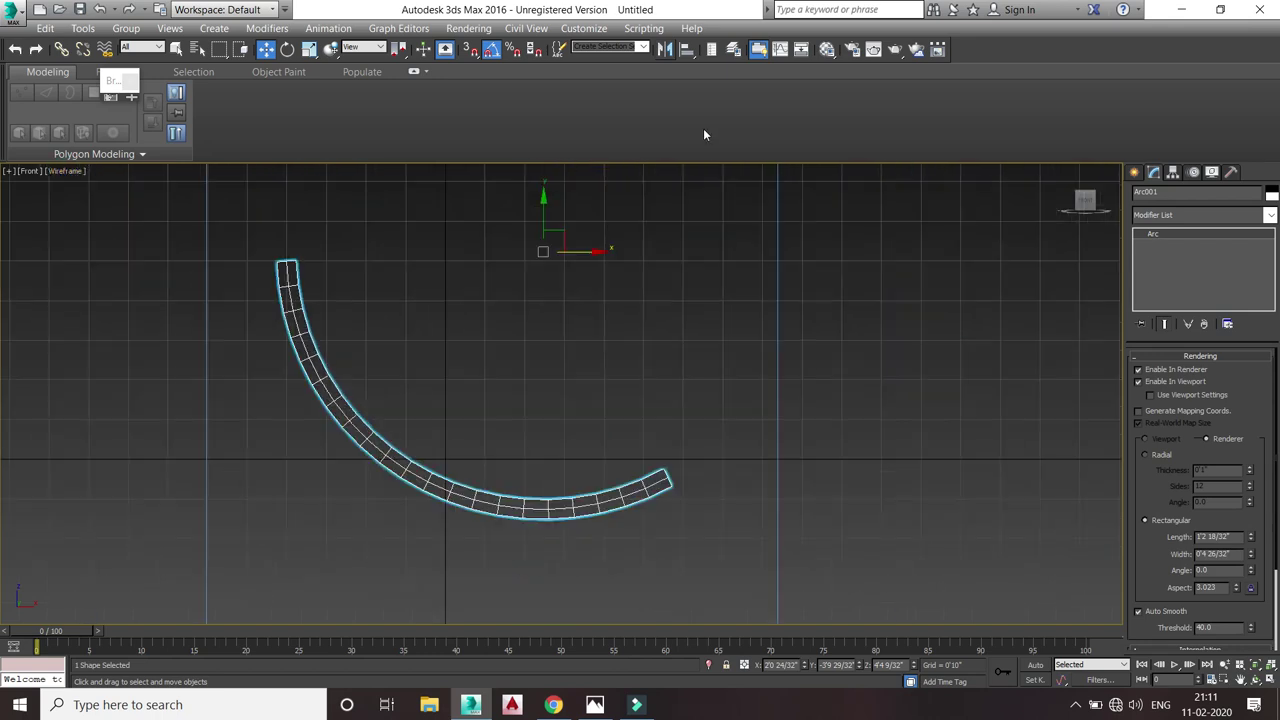
# - Mirror a copy of the arc across ZX in Geometry mode, creating Arc002
pyautogui.click(665, 49)
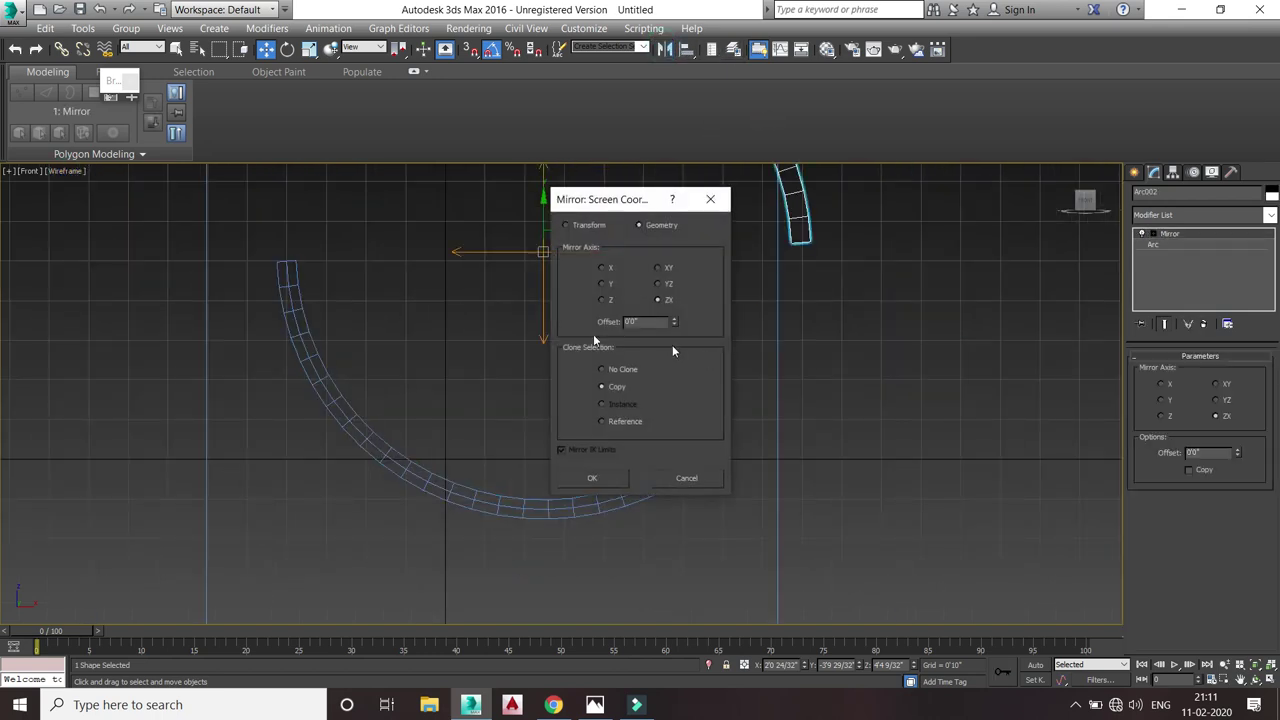
pyautogui.click(662, 268)
pyautogui.click(662, 284)
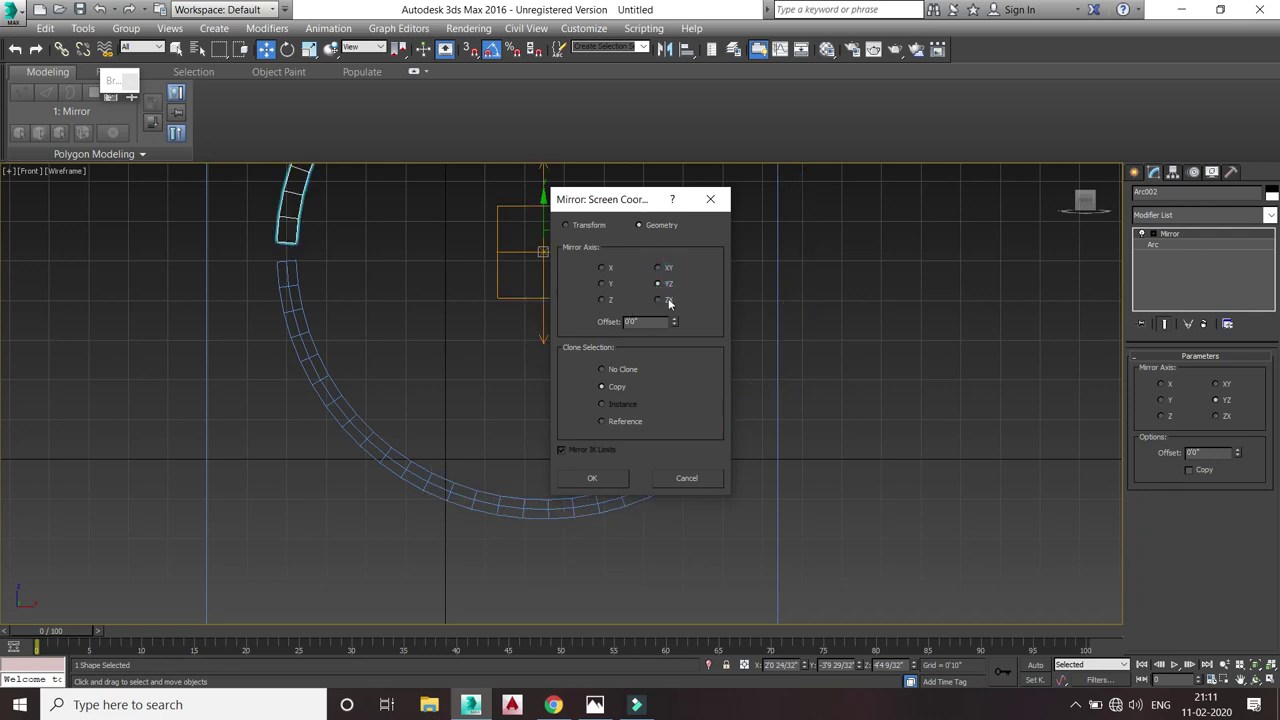
pyautogui.click(662, 301)
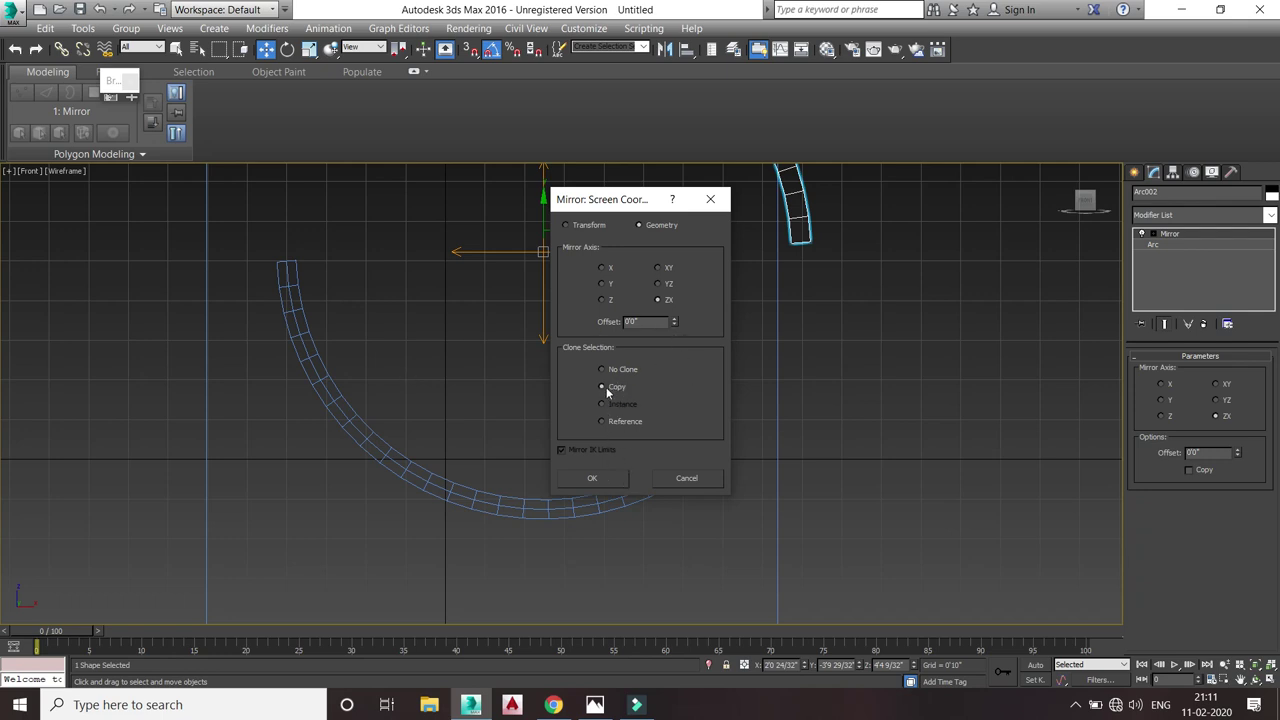
pyautogui.click(567, 225)
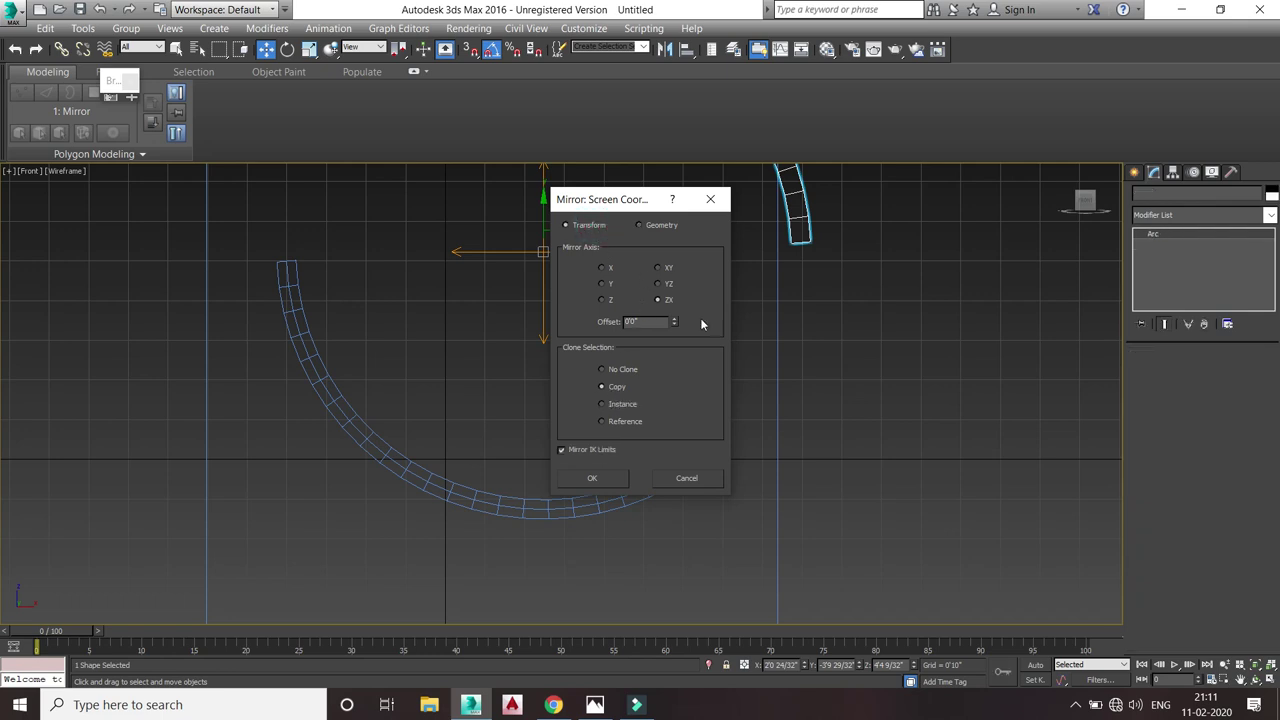
pyautogui.click(655, 225)
pyautogui.click(589, 479)
pyautogui.scroll(-3, 589, 477)
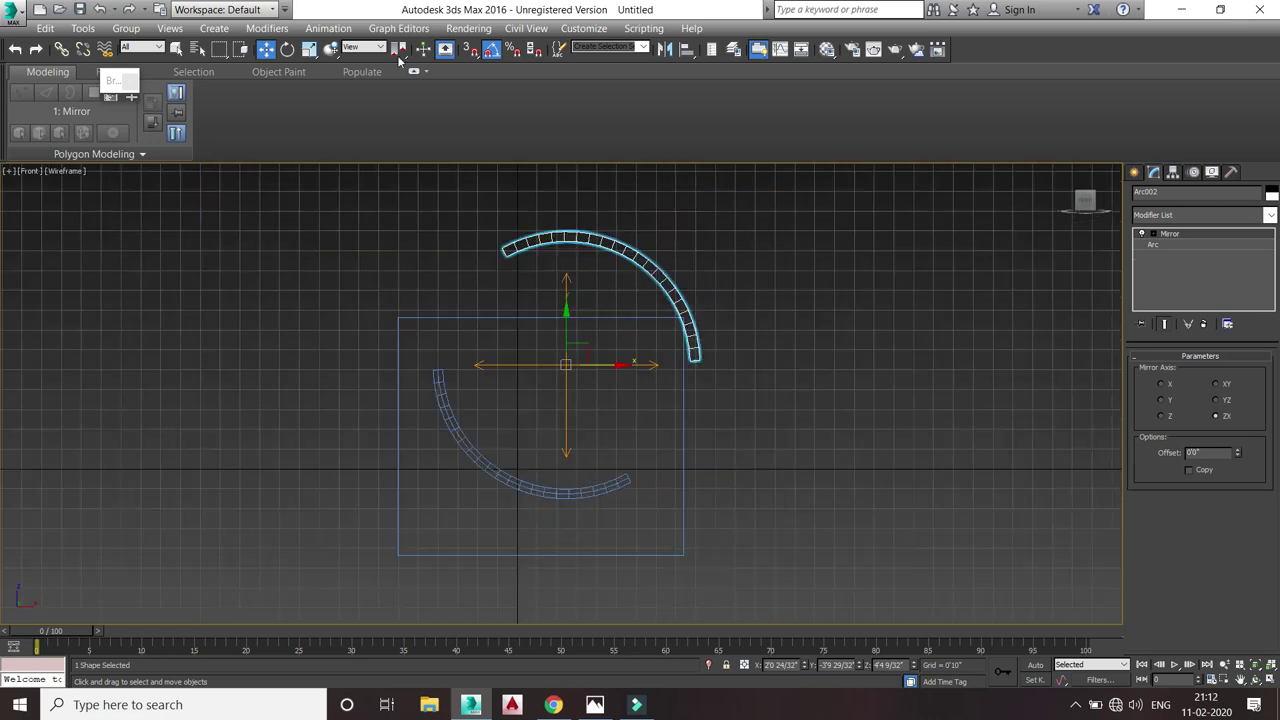
# - Move Arc002 down-left so its ends meet the original arc, then deselect
pyautogui.moveTo(568, 367); pyautogui.dragTo(503, 480)
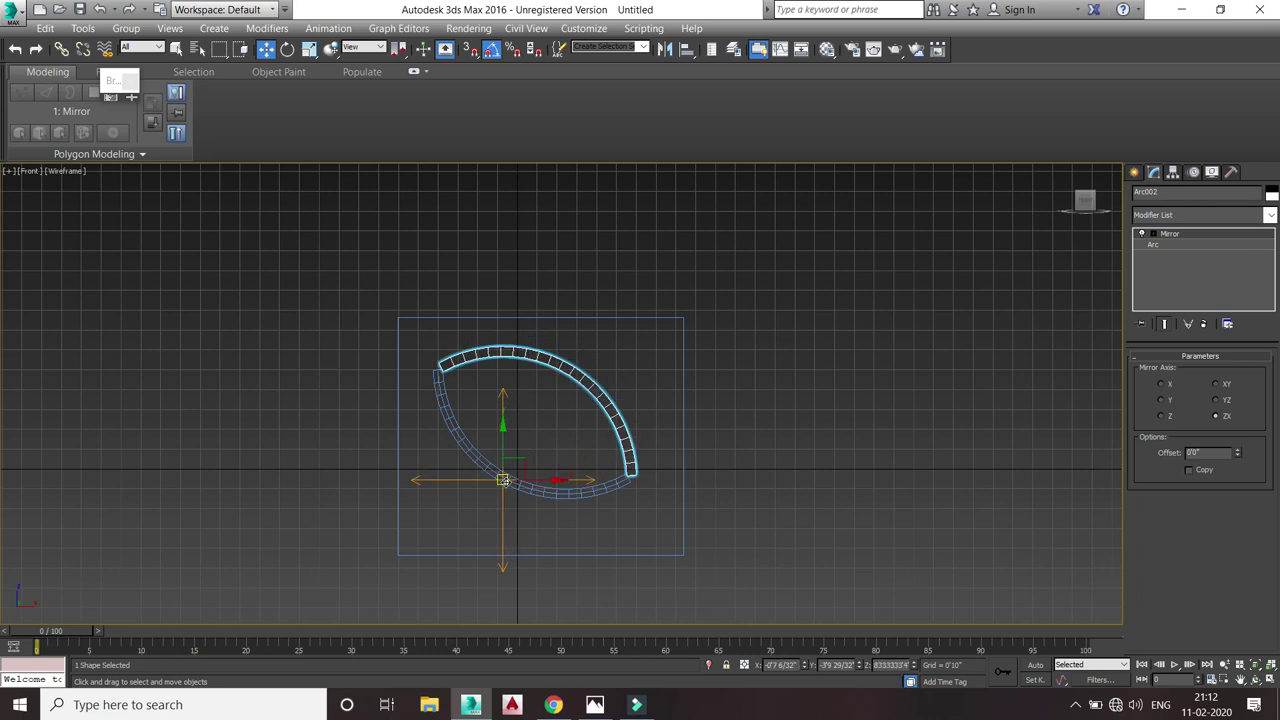
pyautogui.scroll(2, 471, 357)
pyautogui.scroll(2, 366, 200)
pyautogui.scroll(1, 363, 329)
pyautogui.scroll(-3, 504, 483)
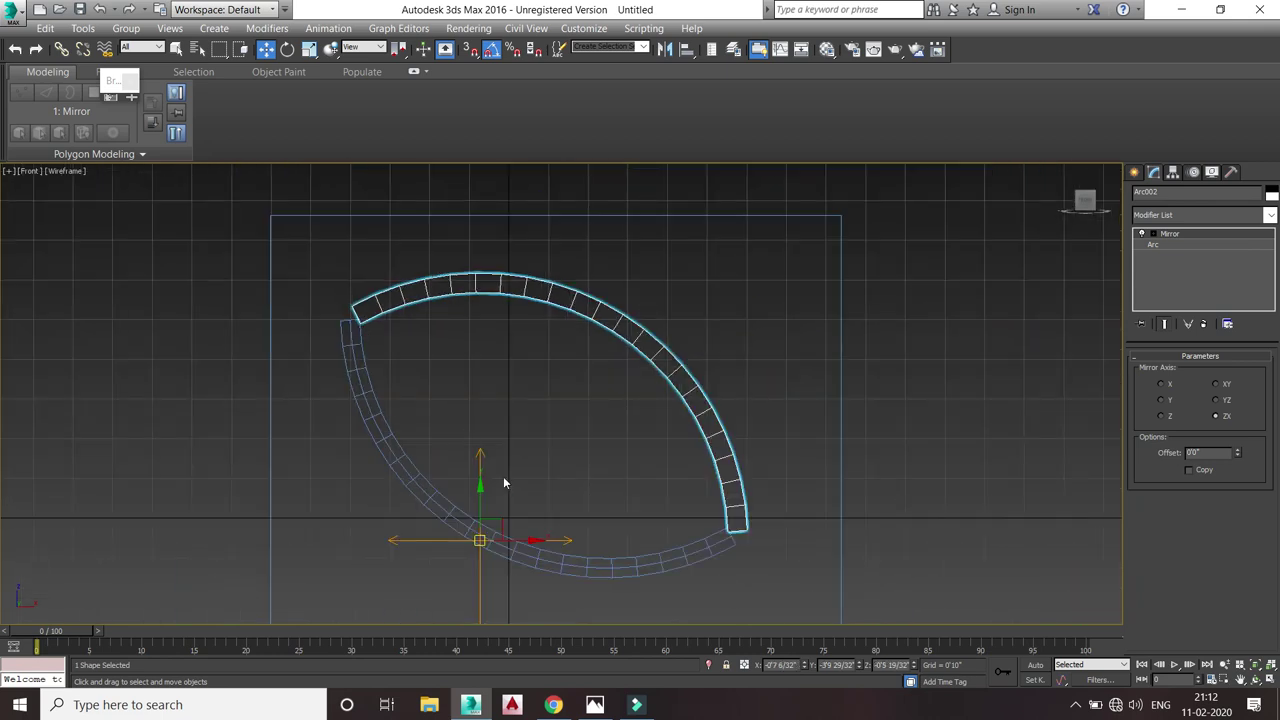
pyautogui.moveTo(482, 490); pyautogui.dragTo(473, 487)
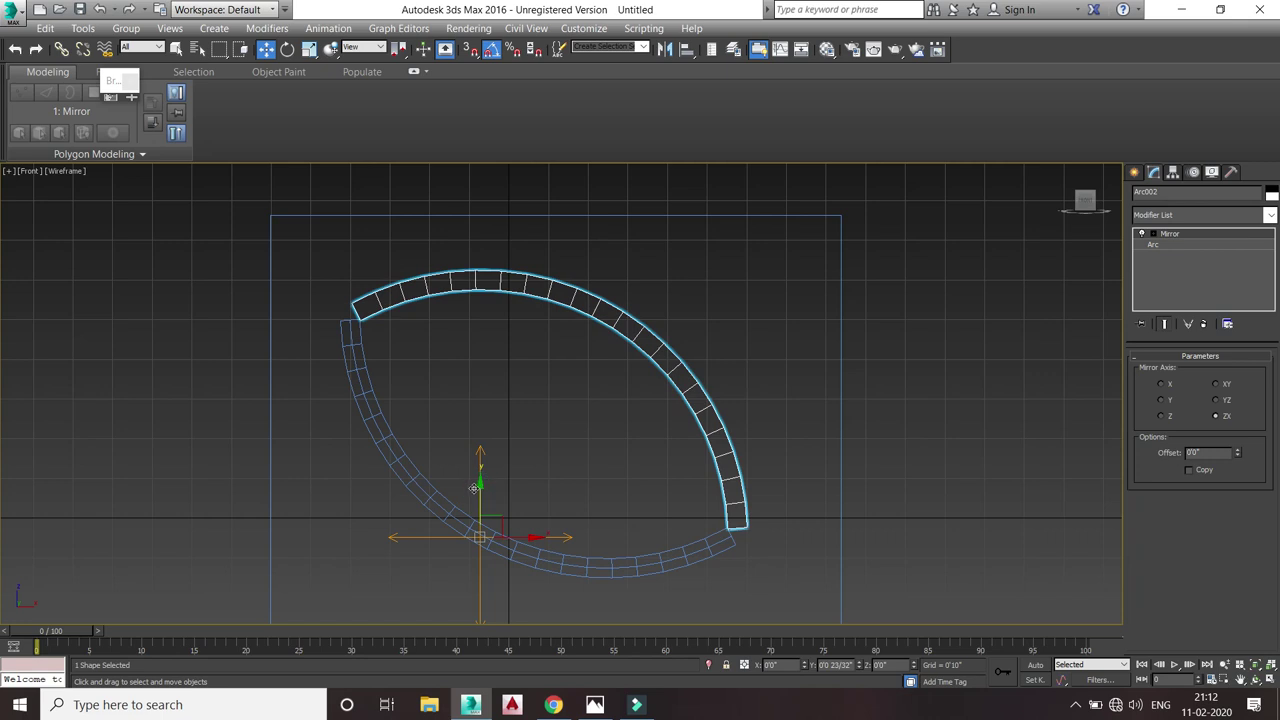
pyautogui.click(870, 391)
pyautogui.scroll(-4, 870, 391)
pyautogui.scroll(2, 870, 391)
pyautogui.scroll(2, 870, 397)
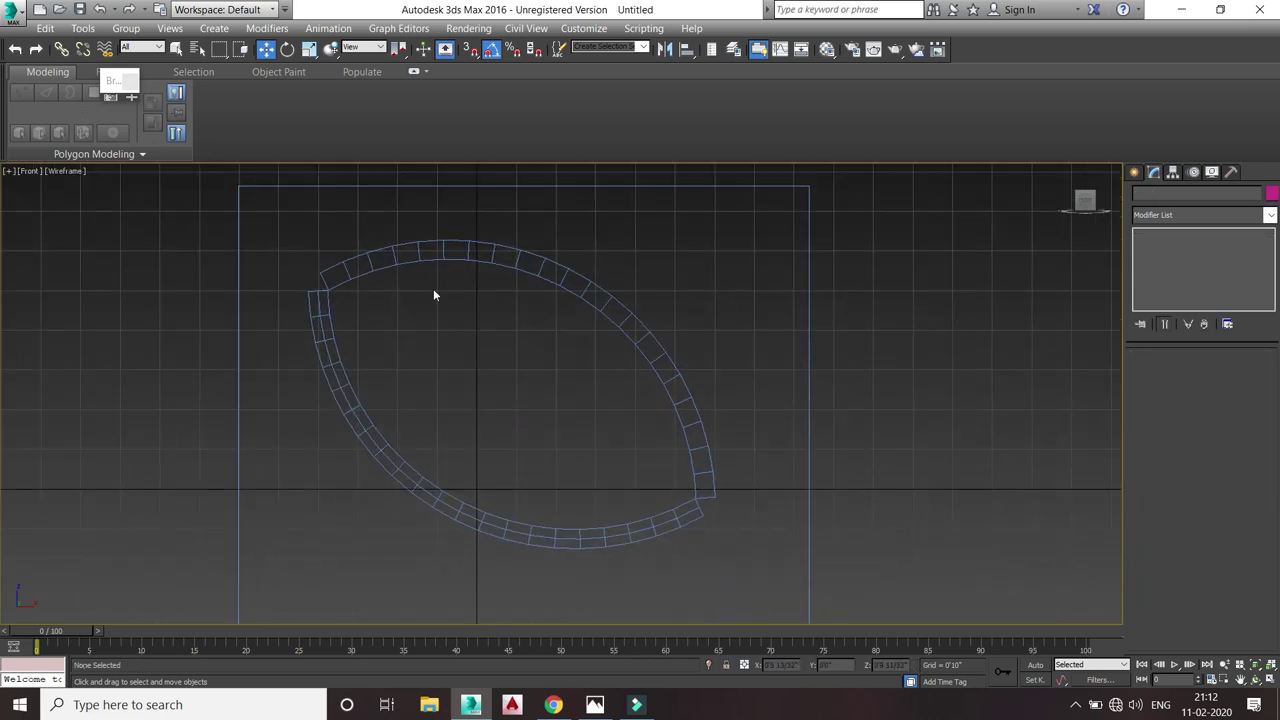
# - Convert Arc002 to an Editable Poly and enter Polygon mode
pyautogui.click(344, 279)
pyautogui.rightClick(344, 279)
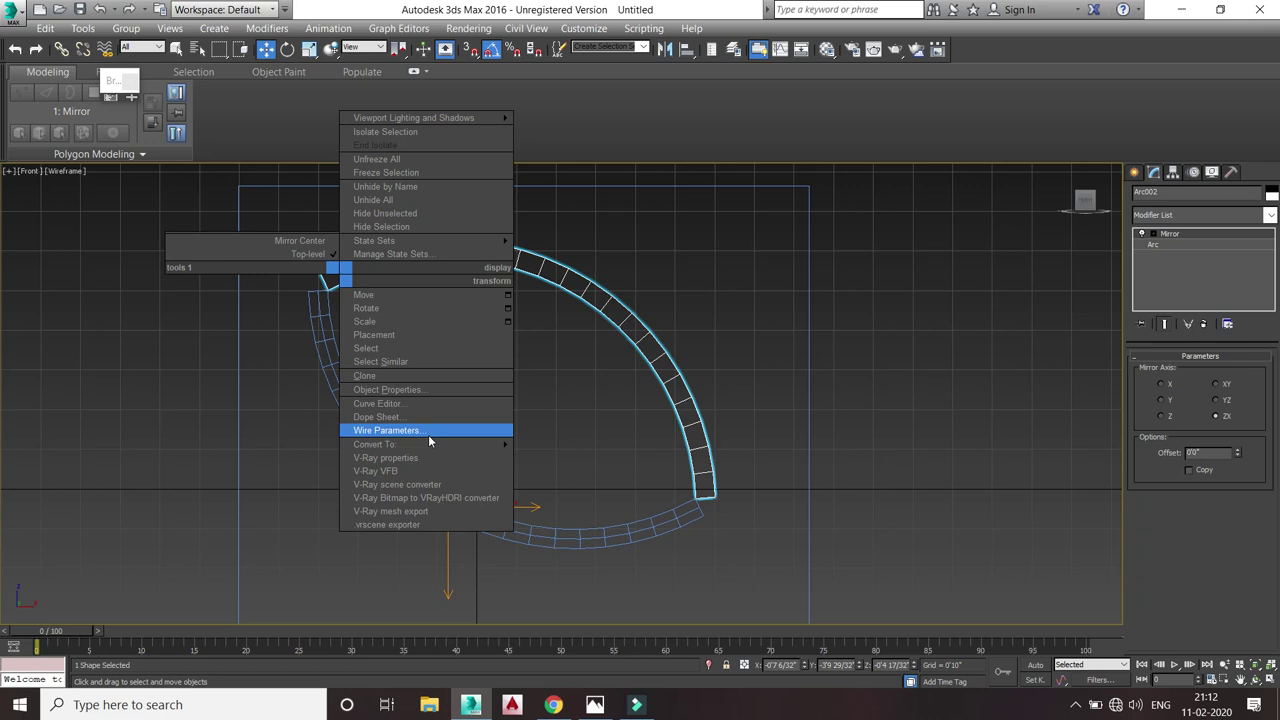
pyautogui.moveTo(375, 444)
pyautogui.click(573, 471)
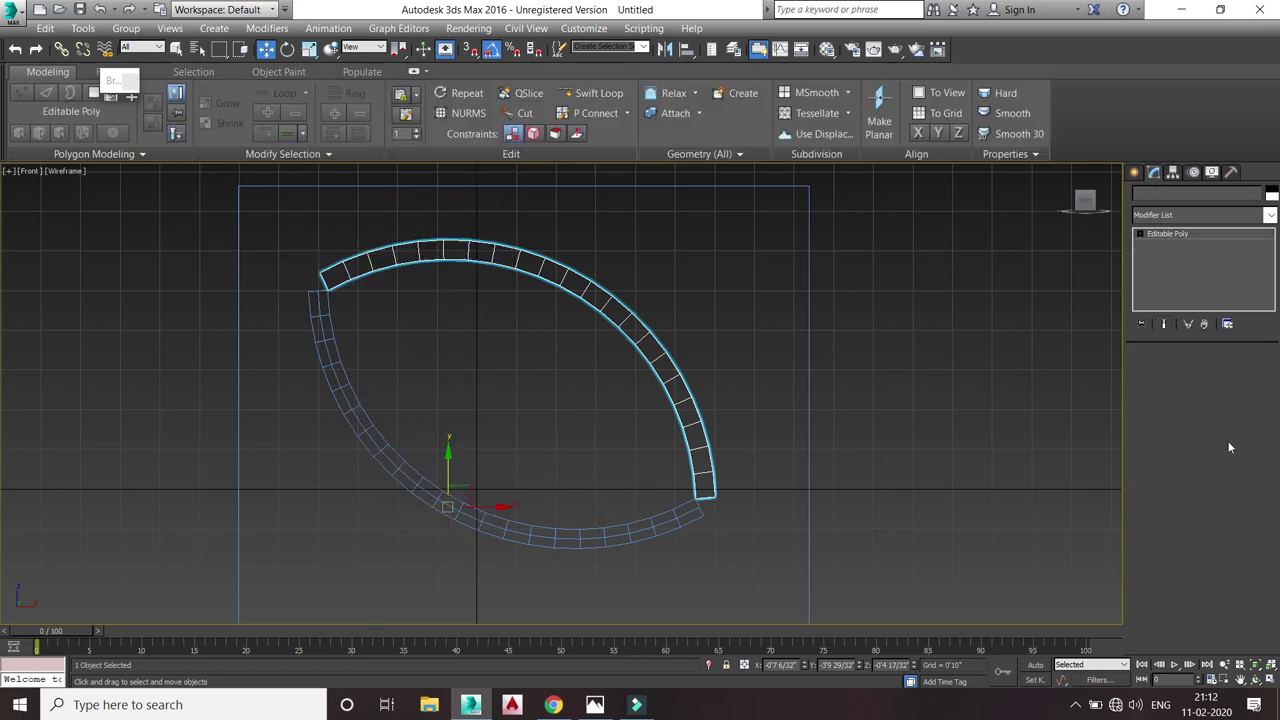
pyautogui.moveTo(714, 453)
pyautogui.keyDown('alt'); pyautogui.mouseDown(button='middle')
pyautogui.moveTo(750, 475)
pyautogui.moveTo(709, 466)
pyautogui.mouseUp(button='middle'); pyautogui.keyUp('alt')
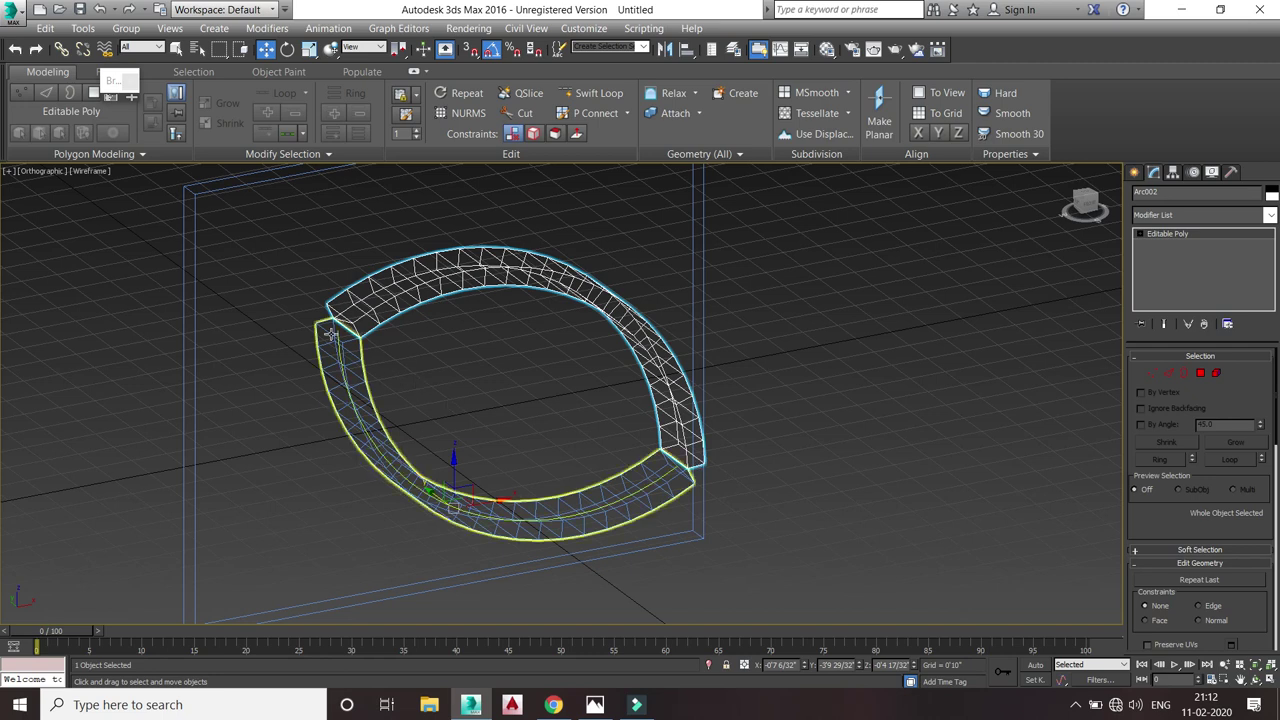
pyautogui.scroll(4, 330, 335)
pyautogui.click(1200, 372)
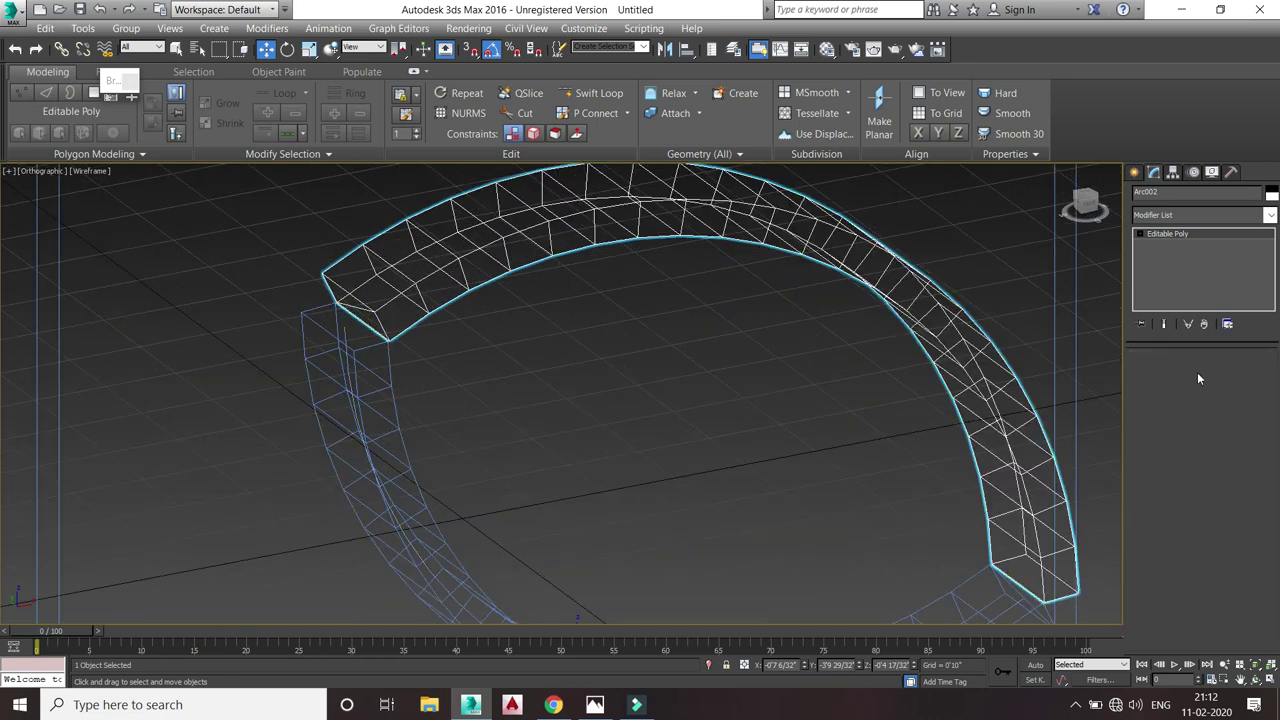
pyautogui.scroll(4, 349, 310)
pyautogui.scroll(2, 349, 310)
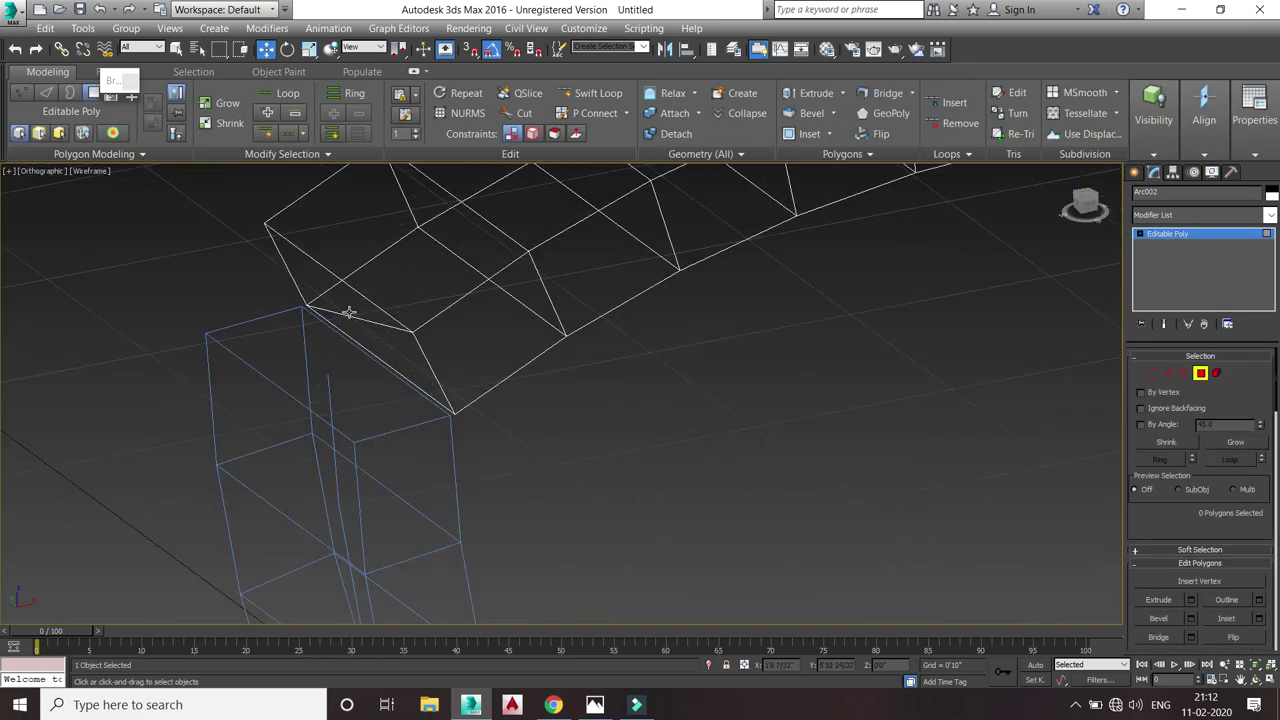
# - Extrude the two tip end polygons about 0'4 31/32", then frame the ring in Front view
pyautogui.click(350, 311)
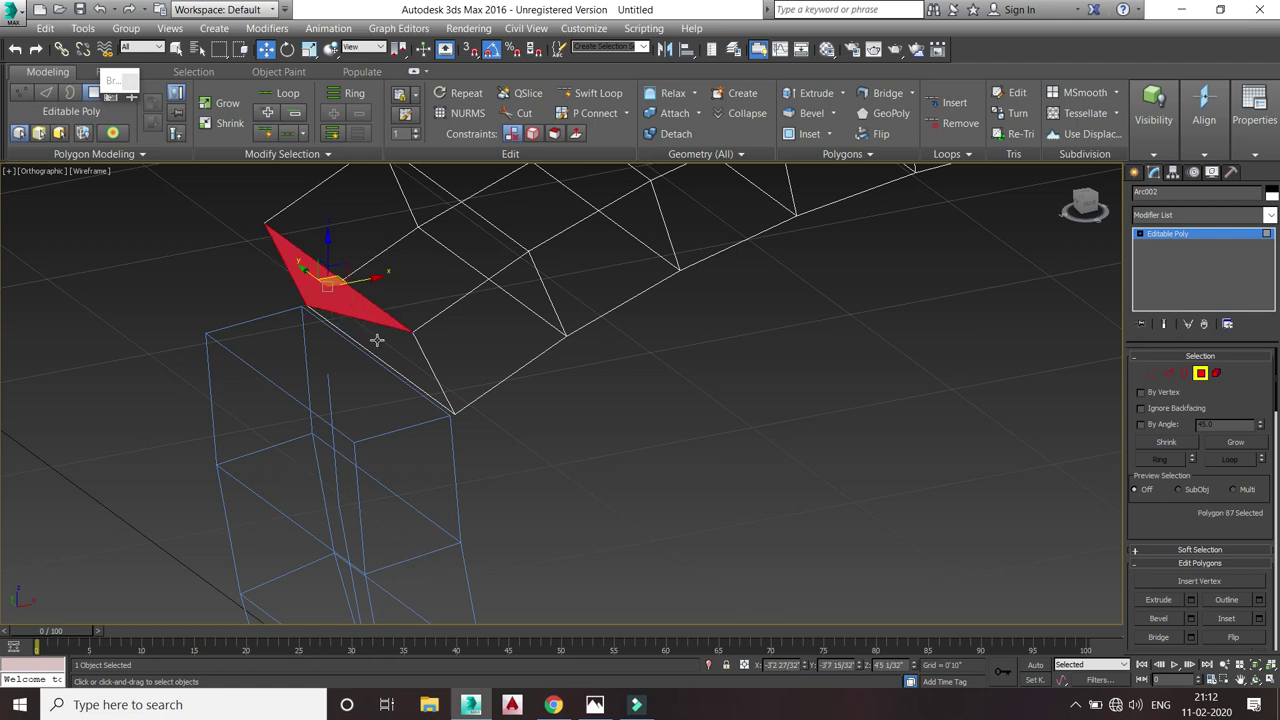
pyautogui.keyDown('ctrl'); pyautogui.click(377, 340); pyautogui.keyUp('ctrl')
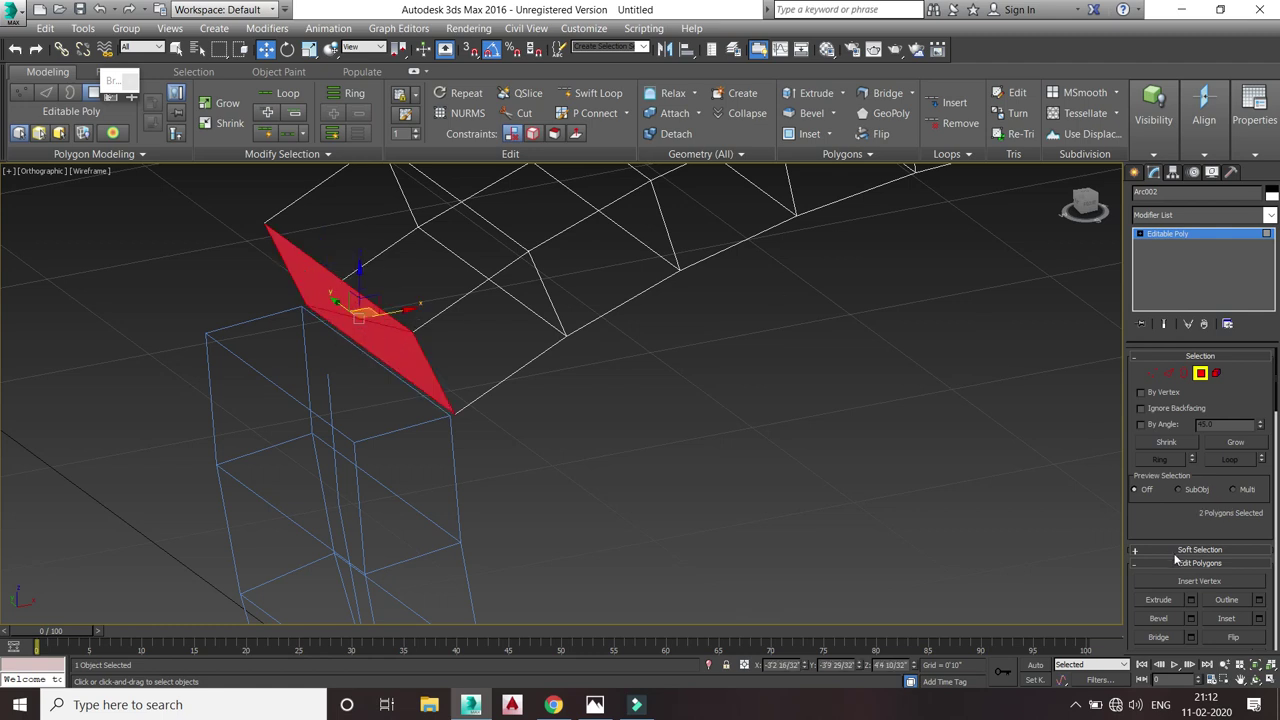
pyautogui.click(1191, 600)
pyautogui.keyDown('alt'); pyautogui.moveTo(833, 473); pyautogui.dragTo(832, 463, button='middle'); pyautogui.keyUp('alt')
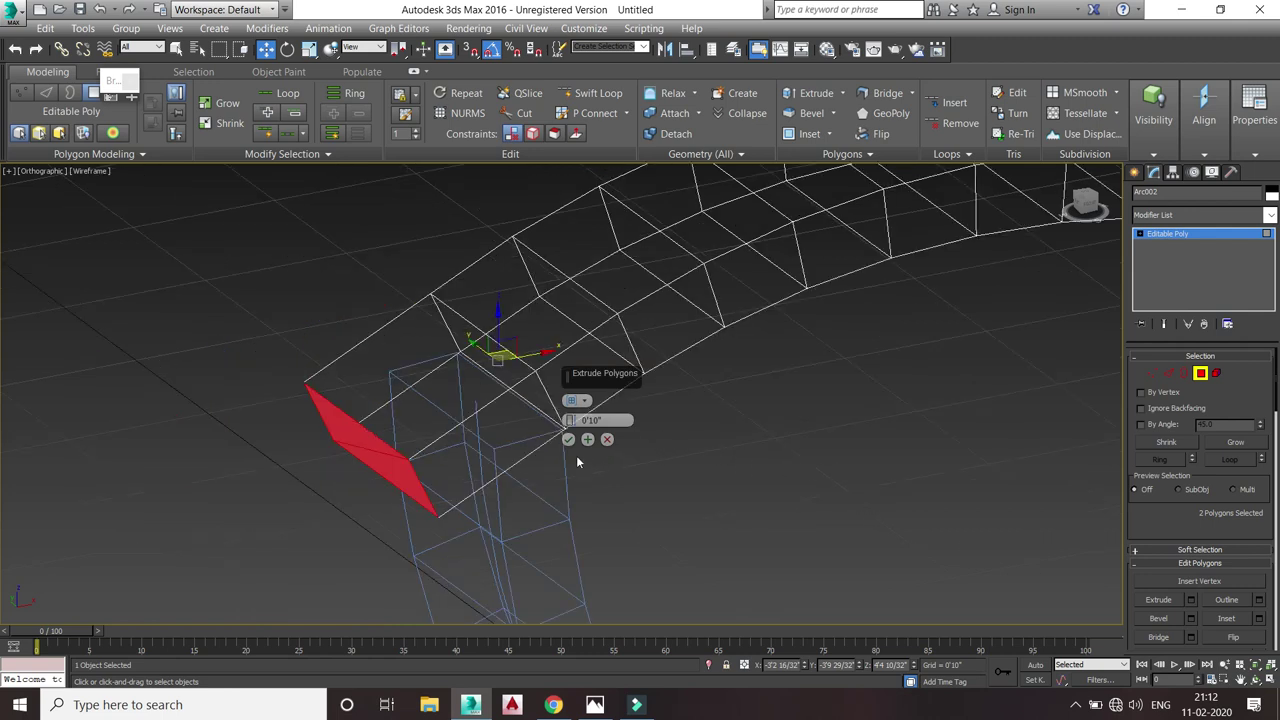
pyautogui.moveTo(569, 420)
pyautogui.mouseDown()
pyautogui.moveTo(624, 515)
pyautogui.moveTo(575, 444)
pyautogui.mouseUp()
pyautogui.click(568, 439)
pyautogui.scroll(-5, 575, 440)
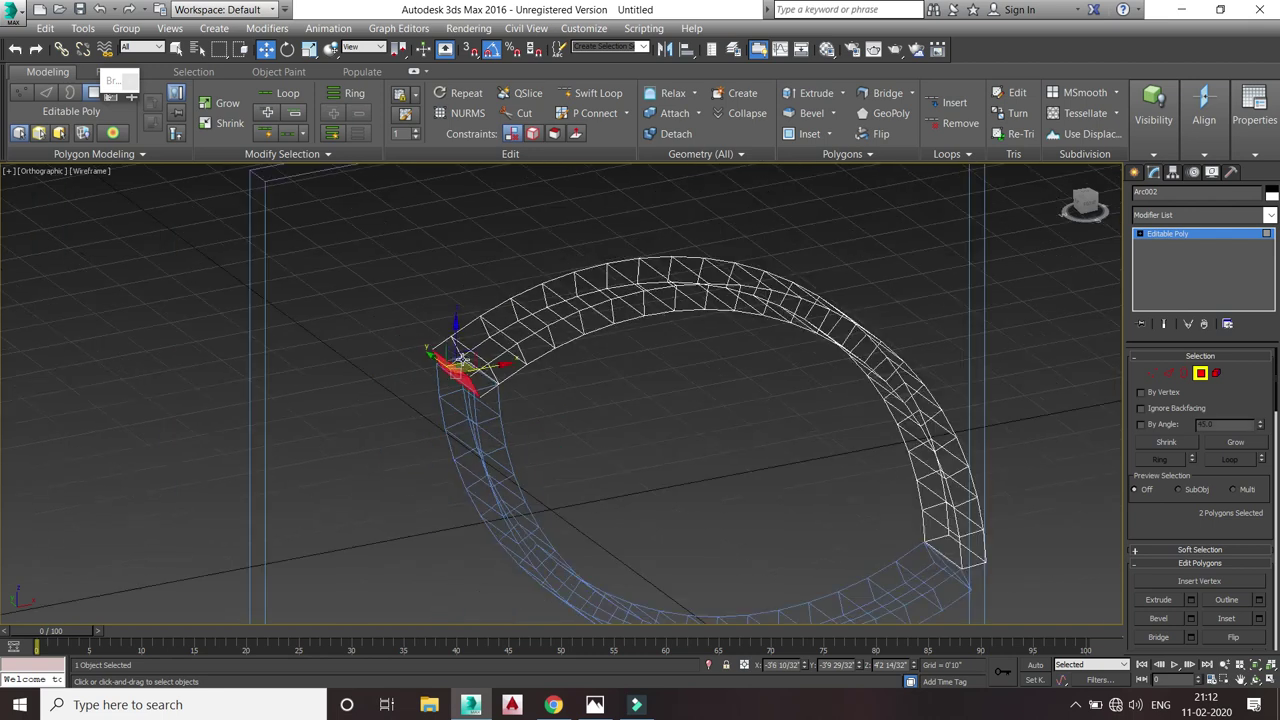
pyautogui.scroll(4, 870, 520)
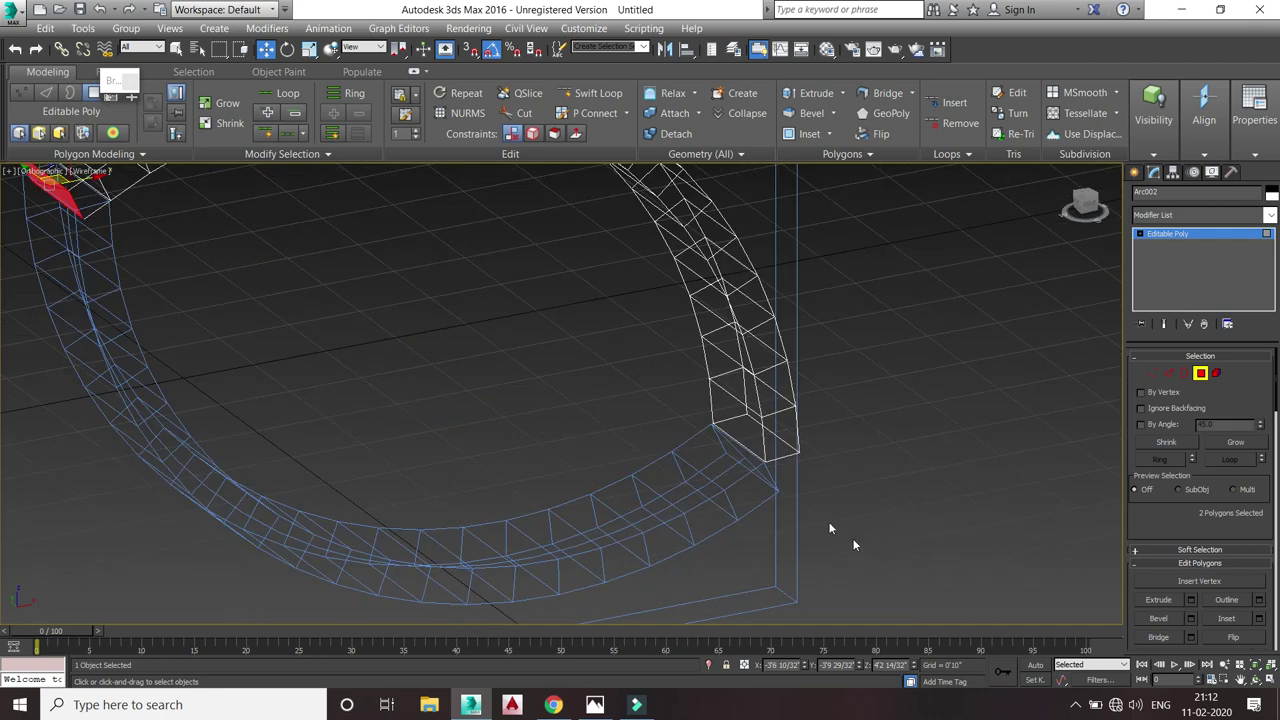
pyautogui.click(1092, 210)
pyautogui.scroll(-3, 704, 306)
pyautogui.moveTo(704, 306); pyautogui.dragTo(671, 414, button='middle')
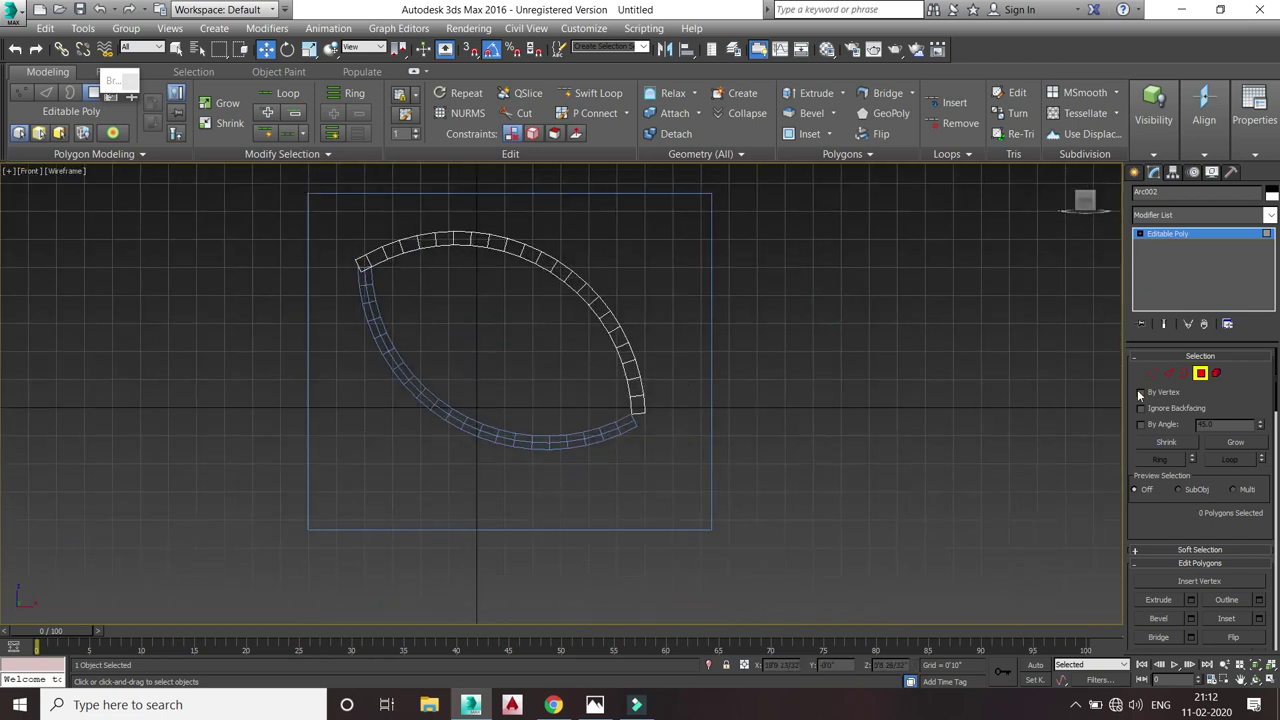
# - Draw a Standard Primitive box below the ring across the back panel, with Length 2'0"
pyautogui.click(868, 381)
pyautogui.scroll(-3, 748, 377)
pyautogui.moveTo(748, 377); pyautogui.dragTo(728, 410, button='middle')
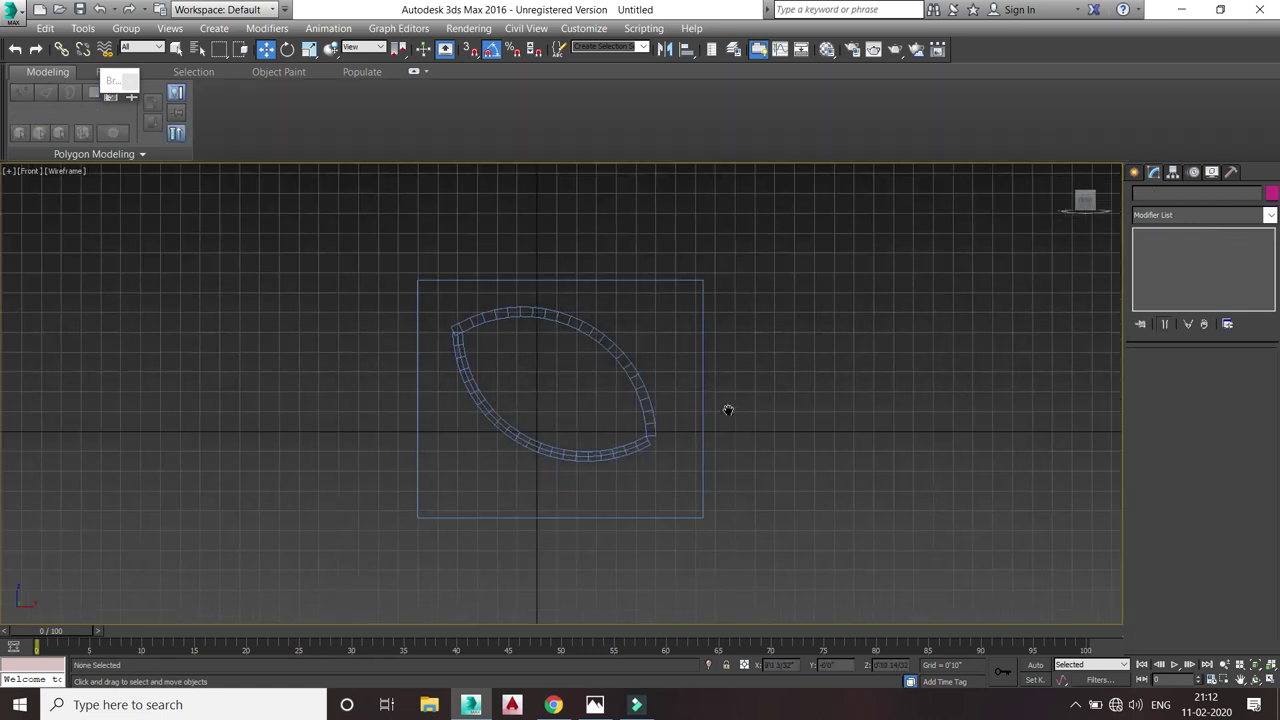
pyautogui.scroll(3, 650, 445)
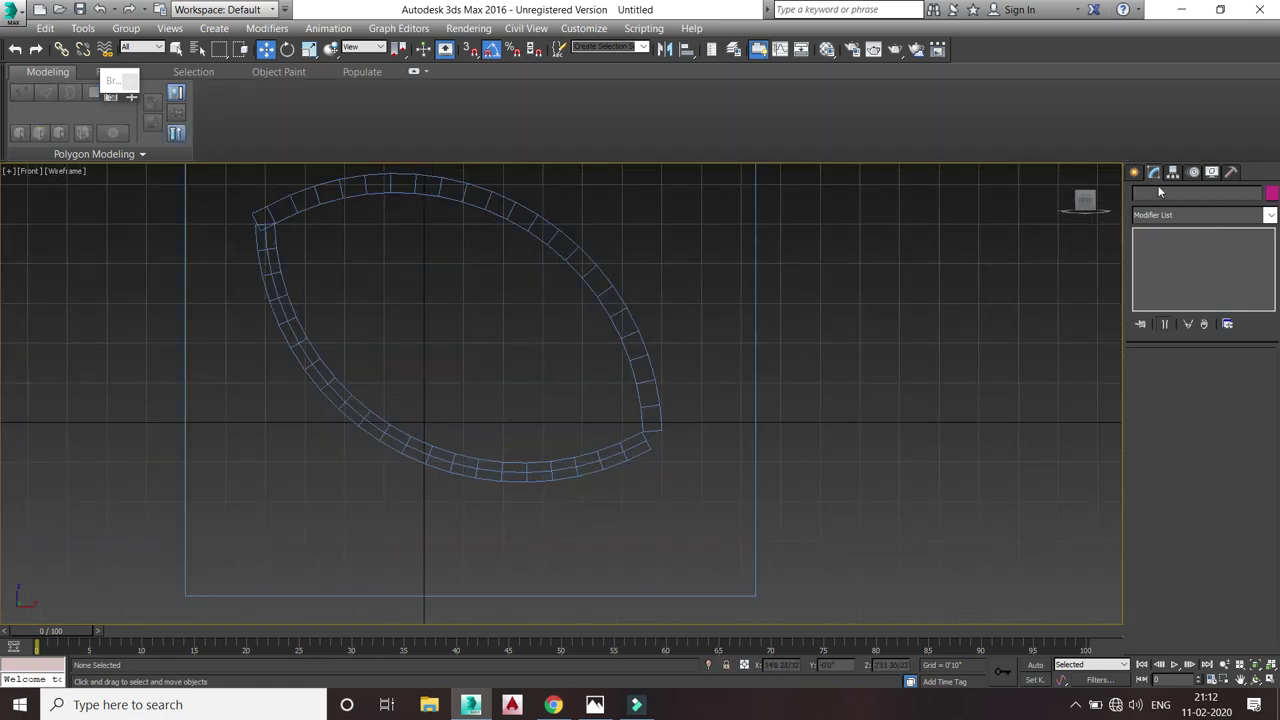
pyautogui.click(1135, 173)
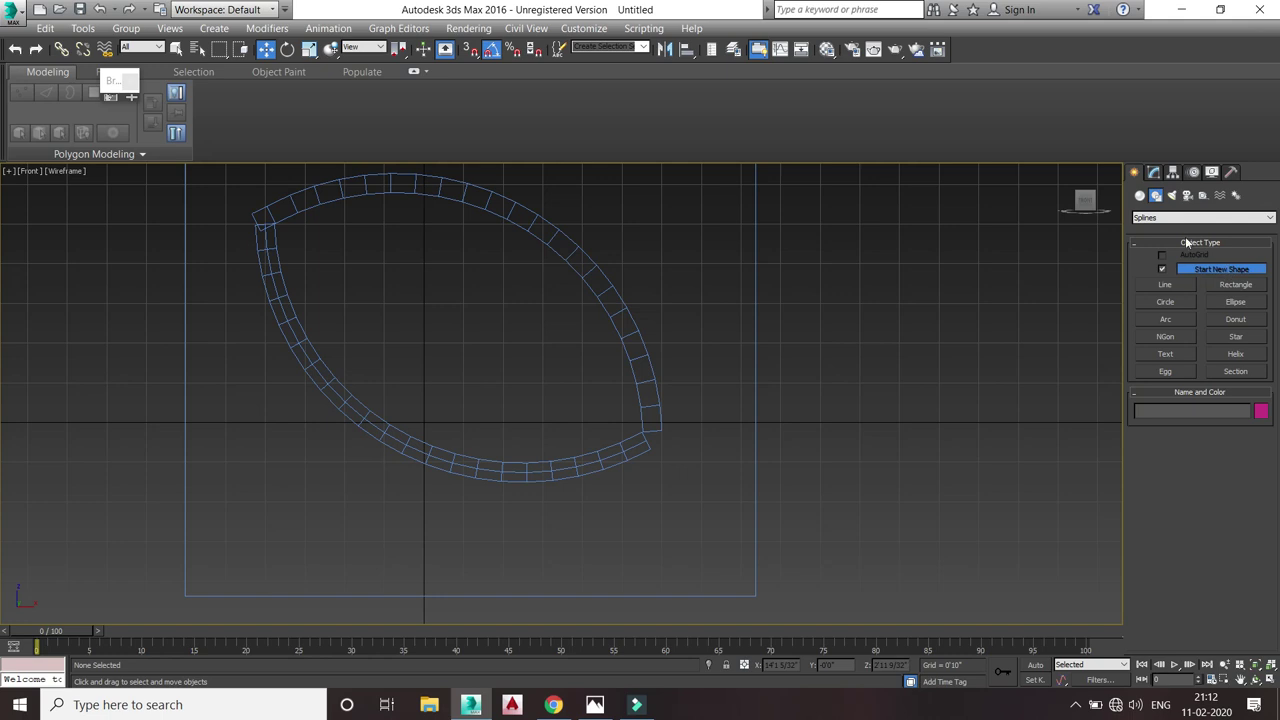
pyautogui.click(1140, 195)
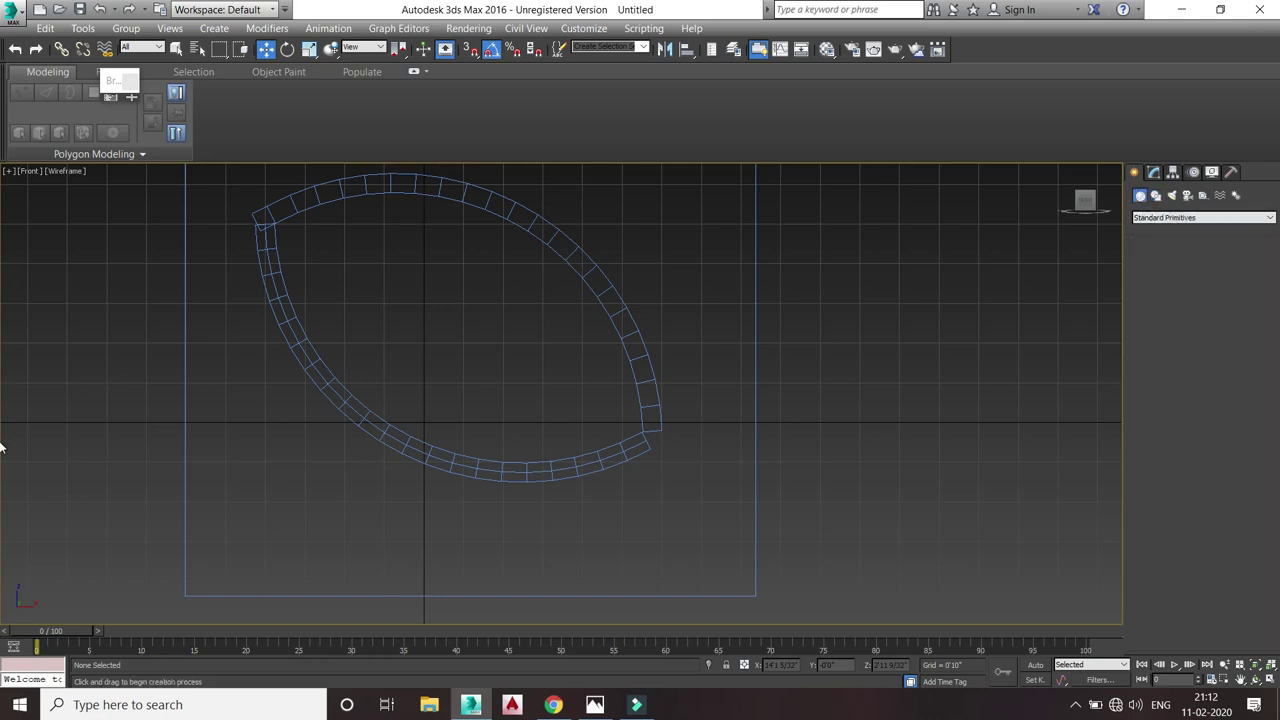
pyautogui.moveTo(184, 466); pyautogui.dragTo(316, 537)
pyautogui.moveTo(449, 582); pyautogui.dragTo(756, 598)
pyautogui.click(723, 620)
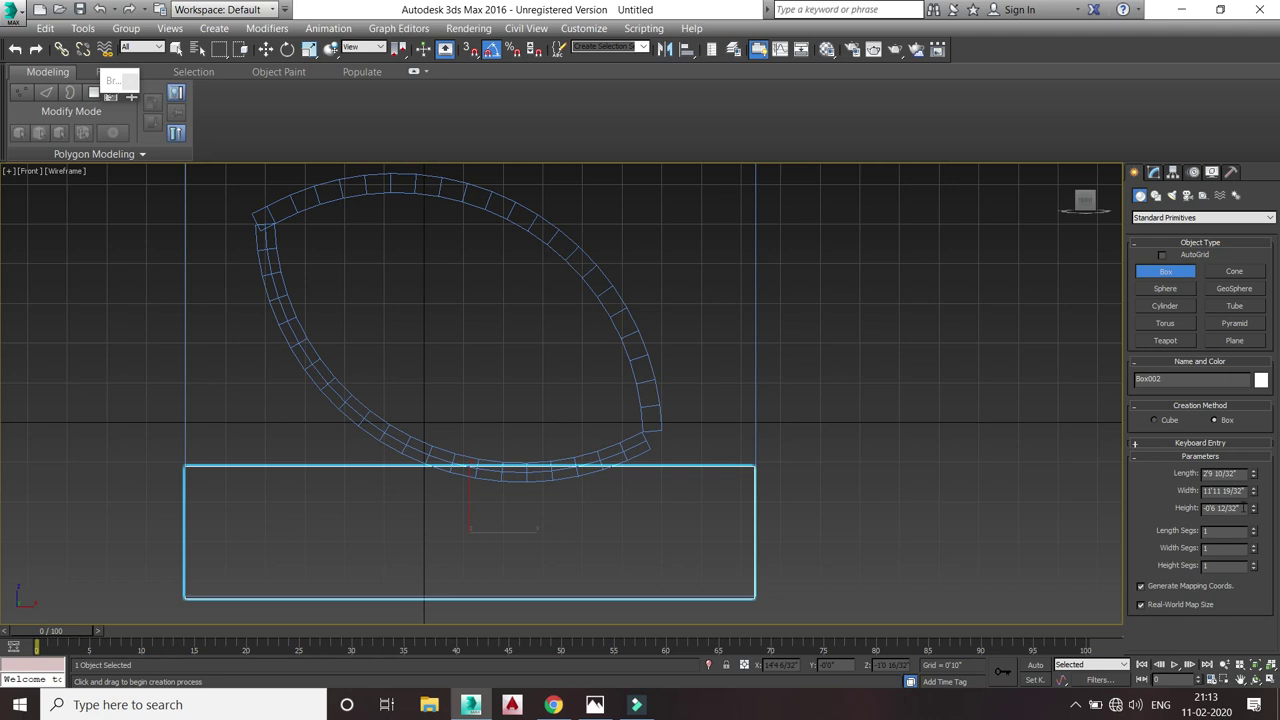
pyautogui.doubleClick(1216, 474)
pyautogui.write('2')
pyautogui.press('Return')
# - Move the box slightly down under the ring and set its Height to 2'0"
pyautogui.click(265, 49)
pyautogui.scroll(-3, 476, 374)
pyautogui.scroll(3, 463, 462)
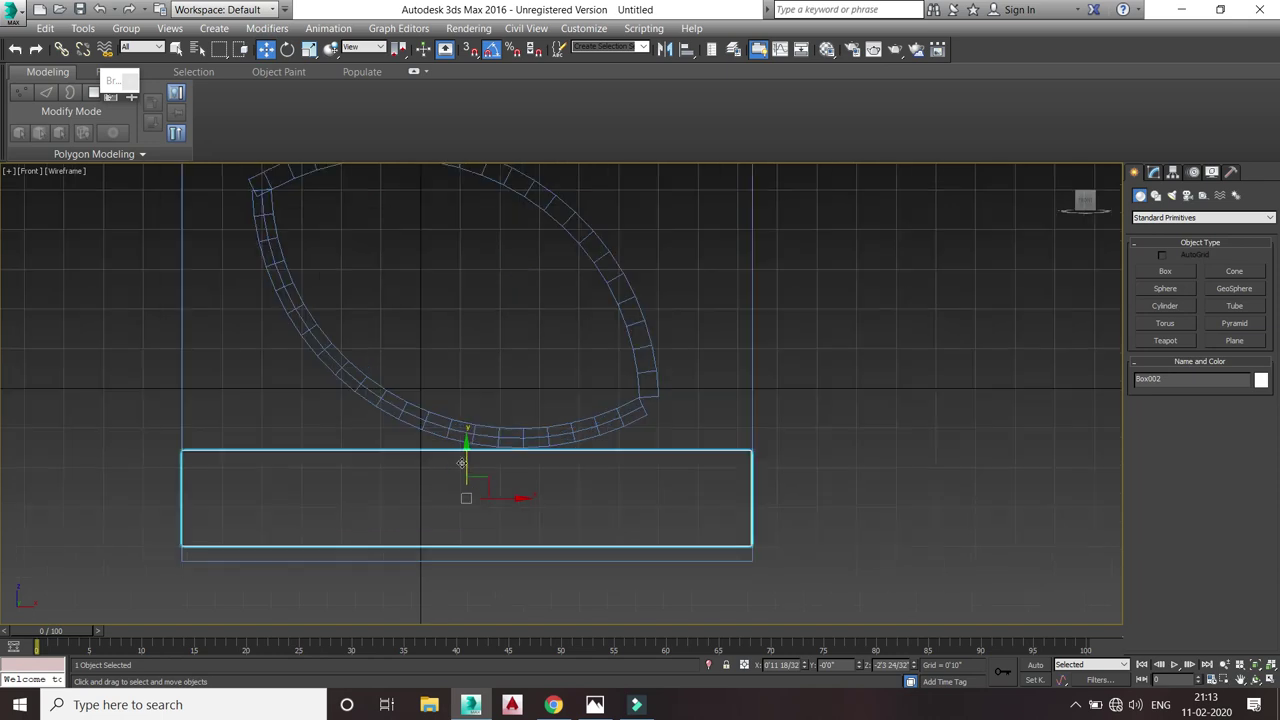
pyautogui.moveTo(461, 463); pyautogui.dragTo(476, 479)
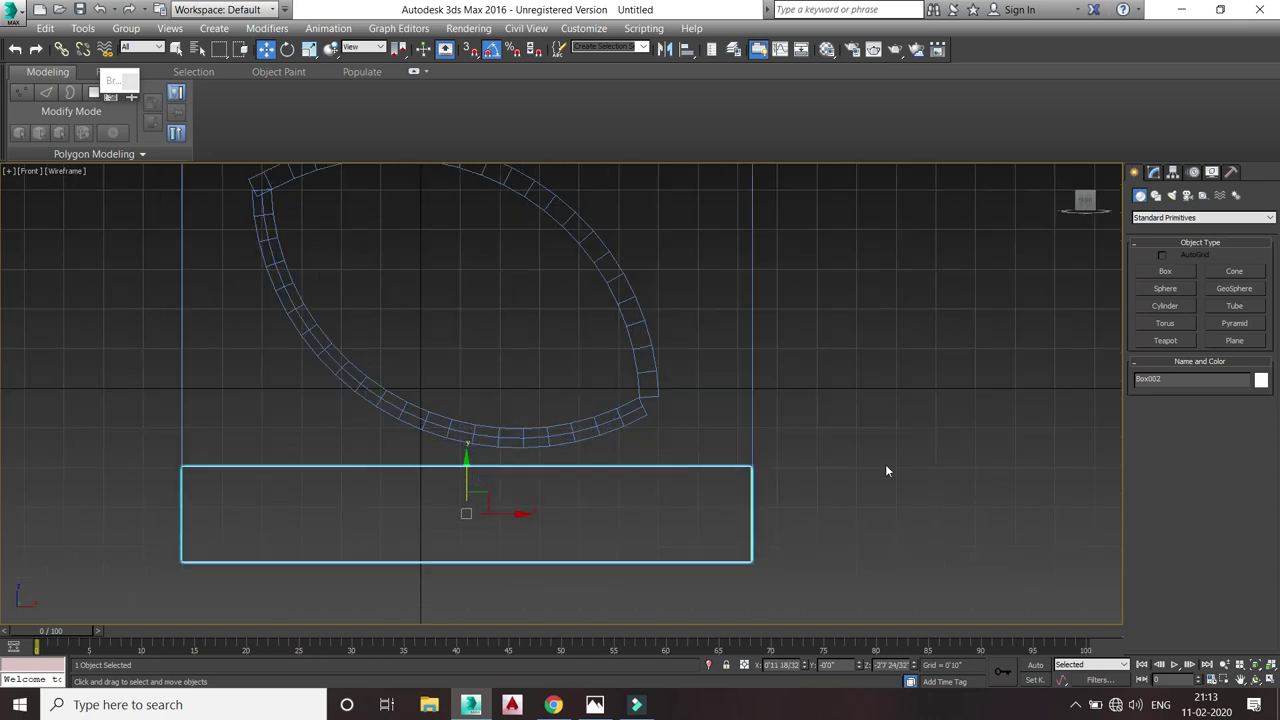
pyautogui.moveTo(1085, 200); pyautogui.dragTo(697, 559)
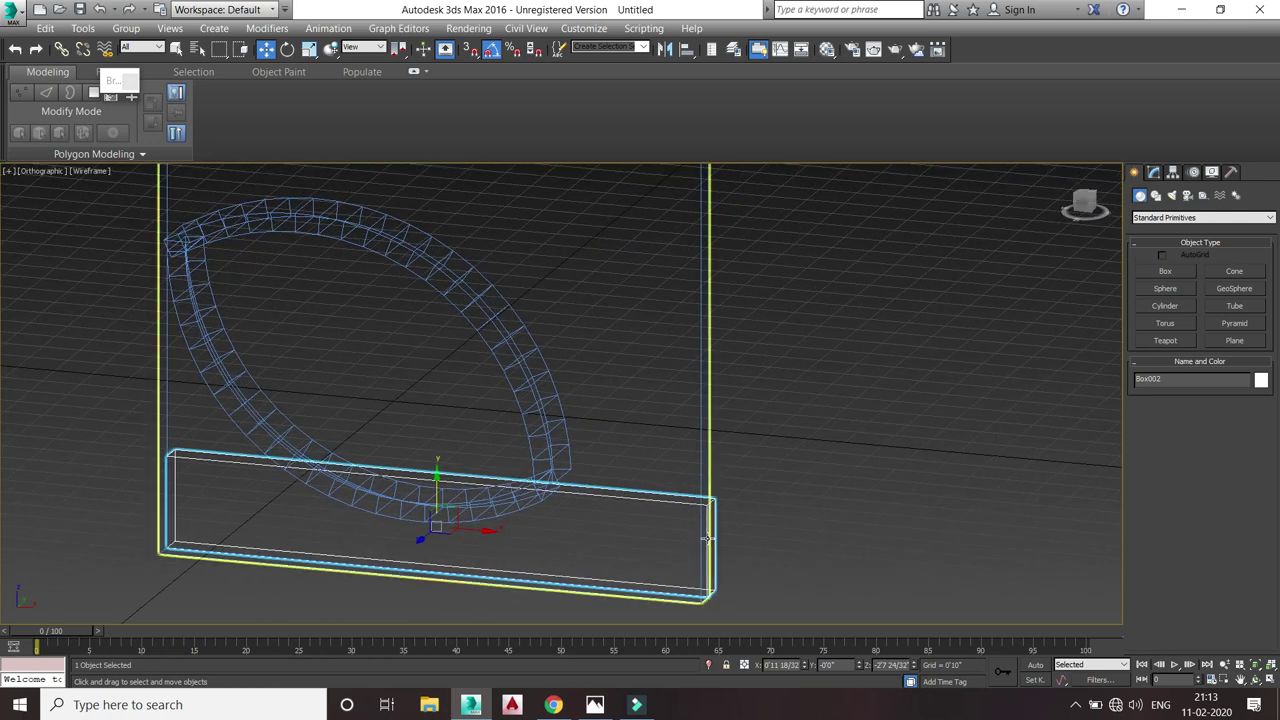
pyautogui.click(1153, 172)
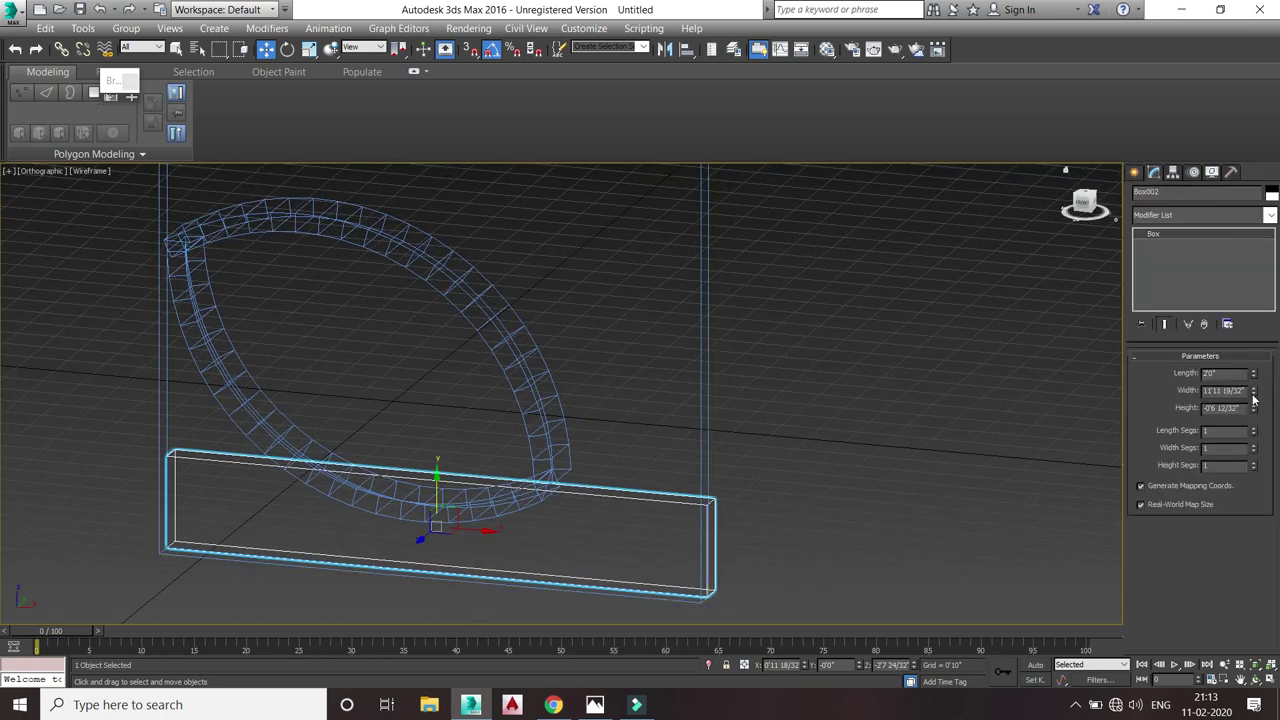
pyautogui.moveTo(1257, 408); pyautogui.dragTo(1257, 330)
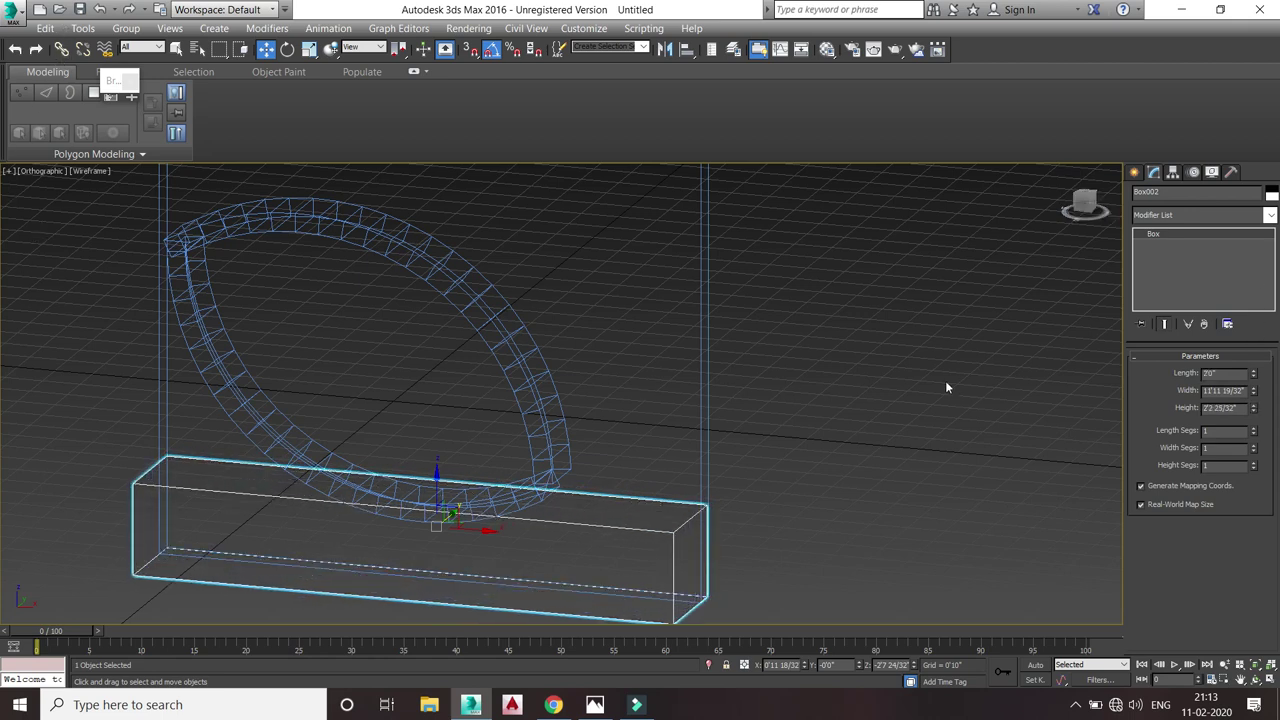
pyautogui.write('2')
pyautogui.press('Return')
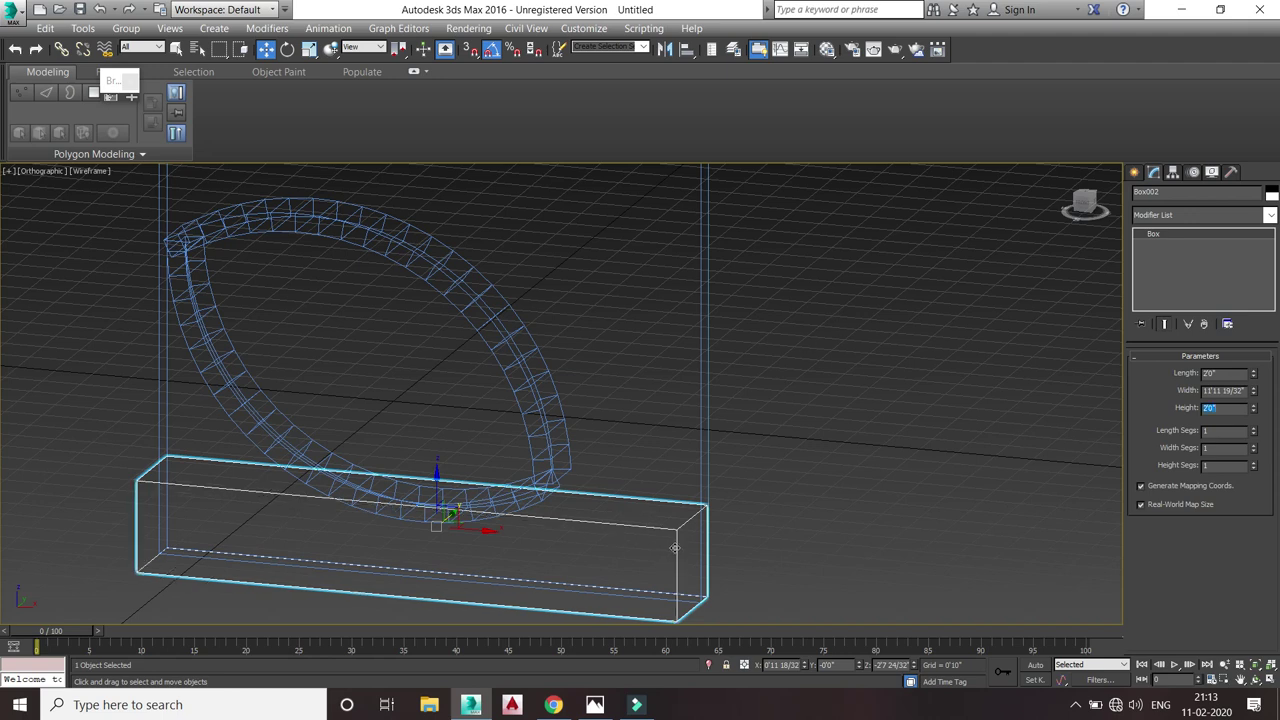
pyautogui.rightClick(675, 547)
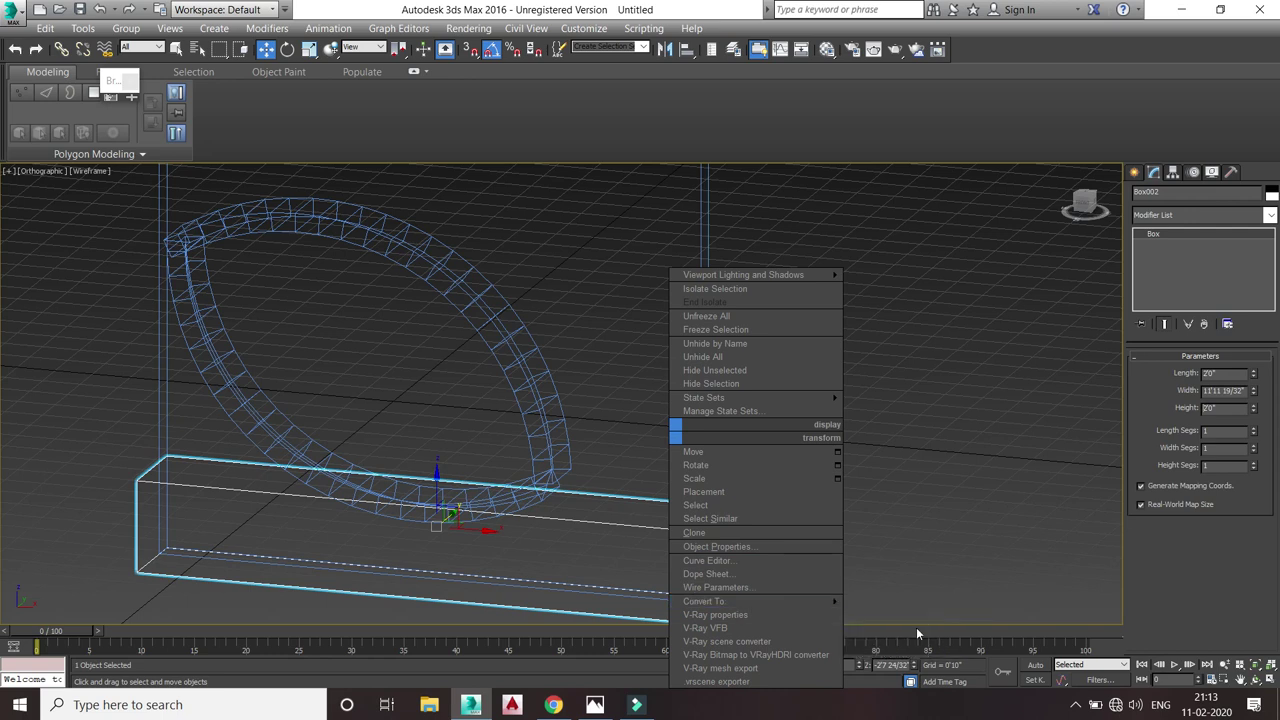
# - Convert the base box to an Editable Poly and select its top and bottom front edges
pyautogui.click(878, 612)
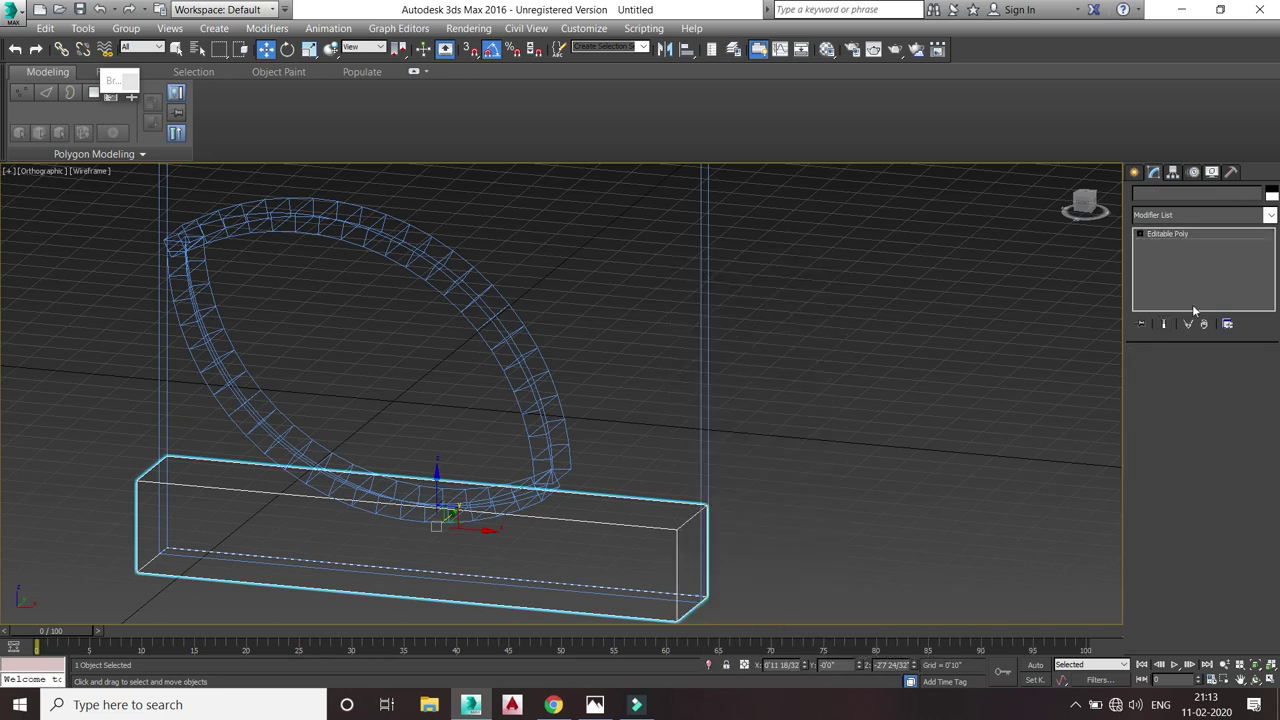
pyautogui.click(1168, 374)
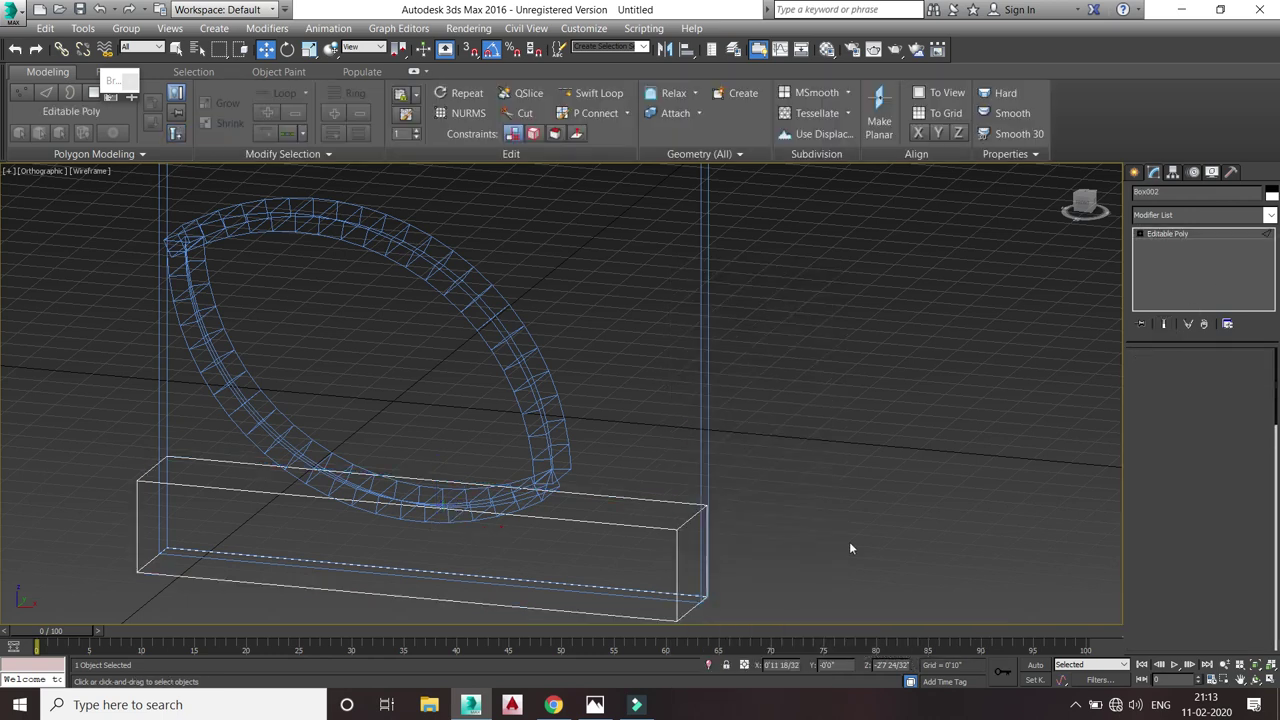
pyautogui.click(584, 521)
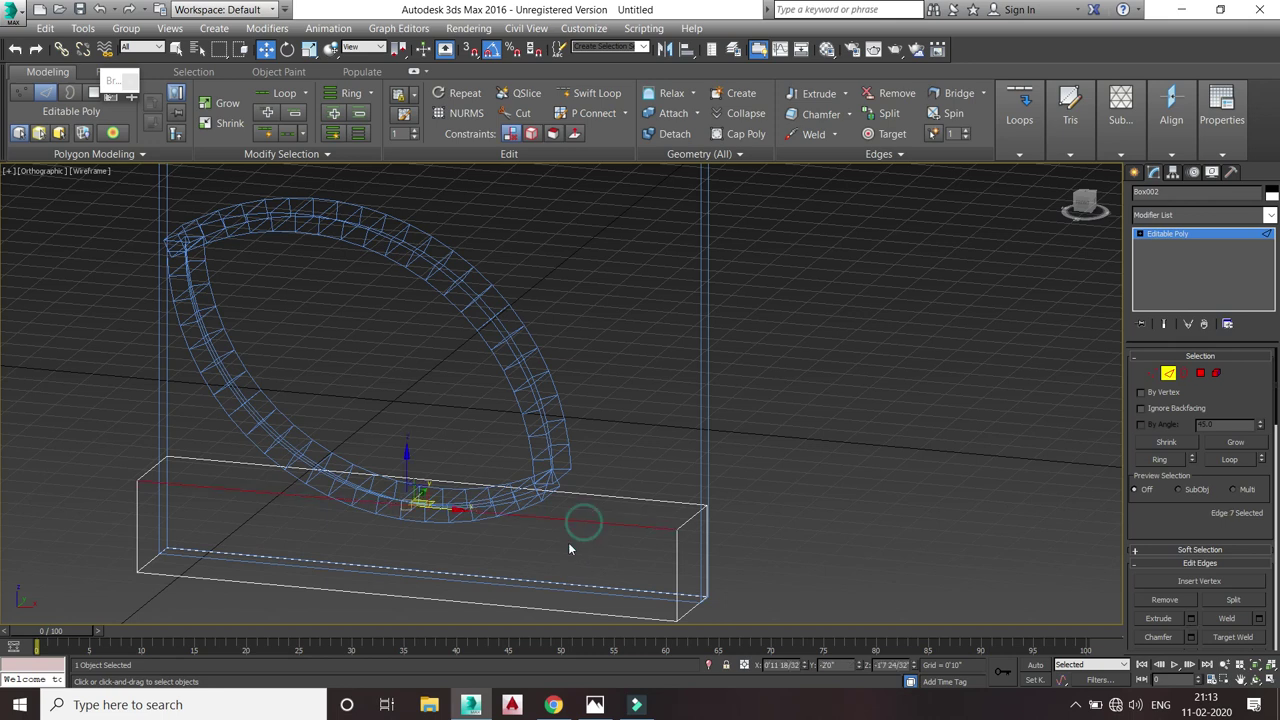
pyautogui.keyDown('ctrl'); pyautogui.click(403, 596); pyautogui.keyUp('ctrl')
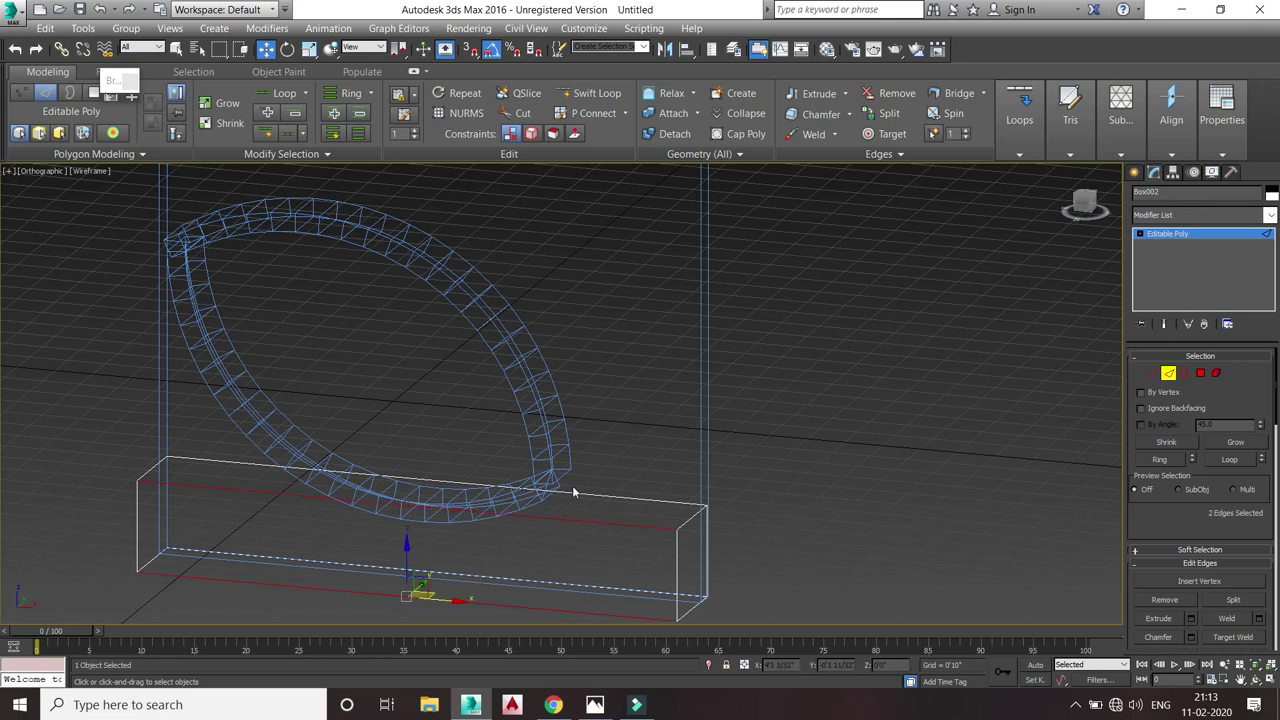
pyautogui.click(1082, 210)
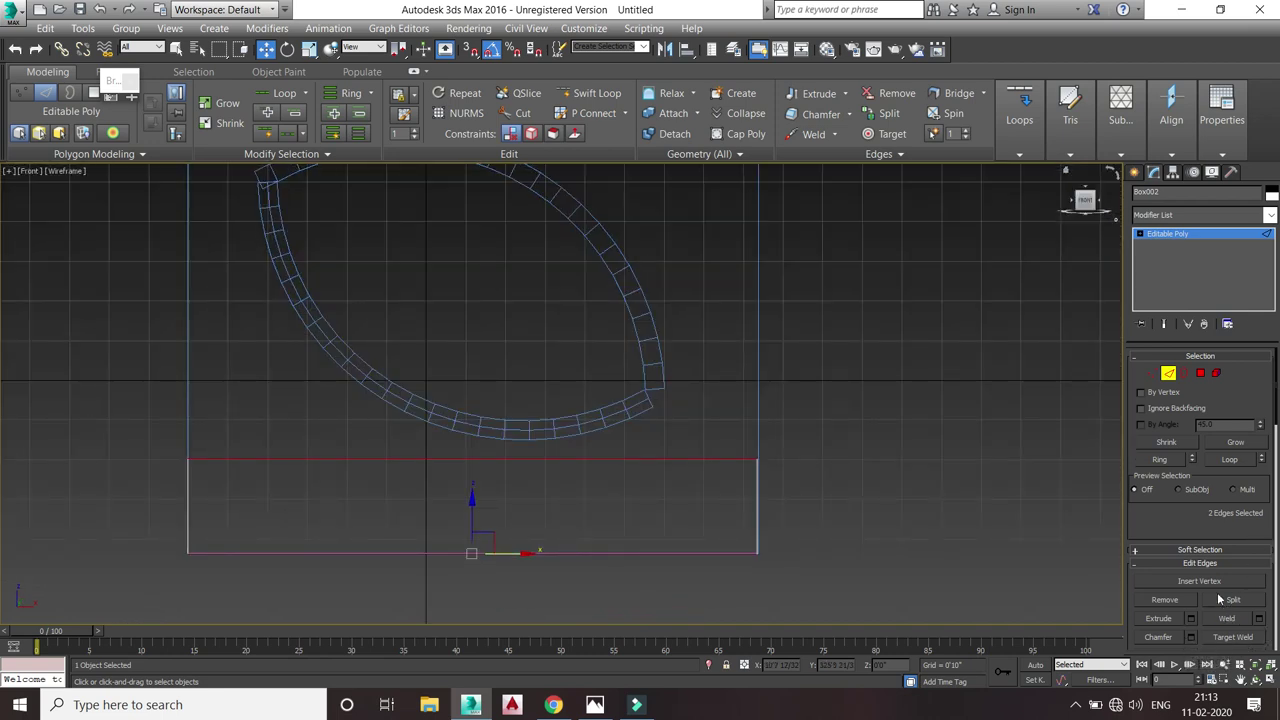
pyautogui.moveTo(1181, 517); pyautogui.dragTo(1181, 437)
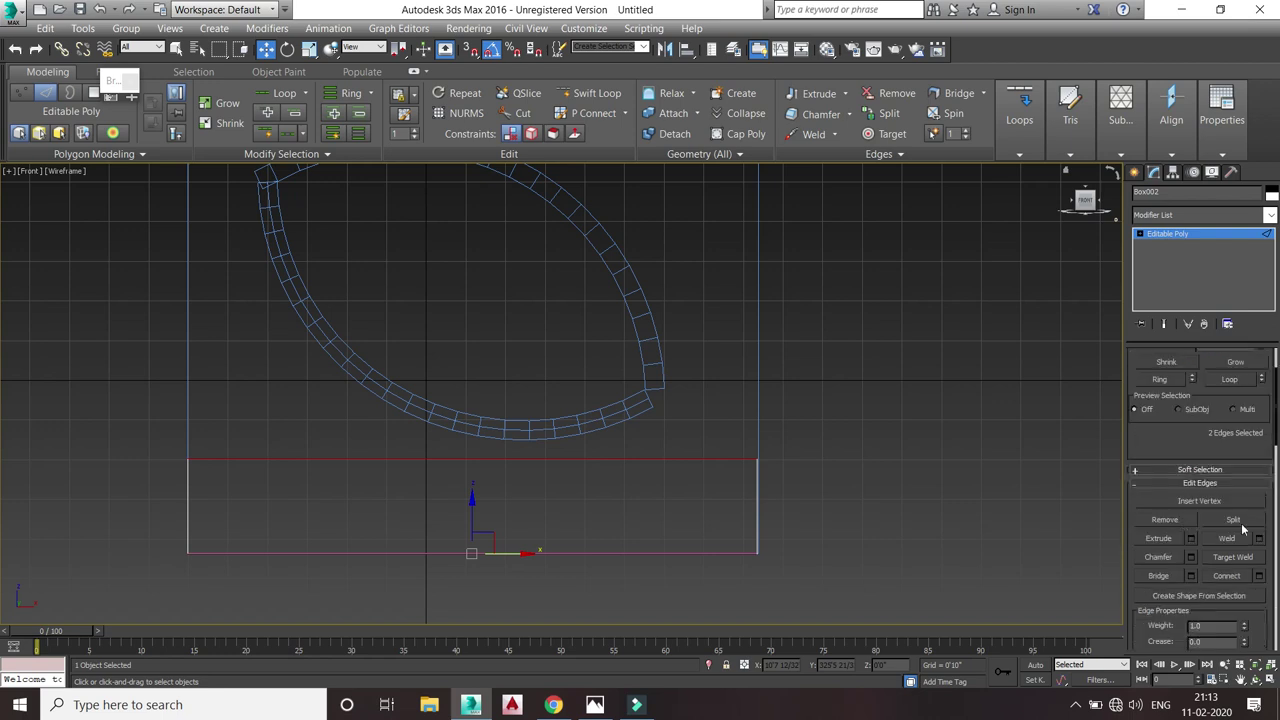
# - Connect the selected edges to divide the box into three equal sections, then bring up the reference photo
pyautogui.click(1259, 575)
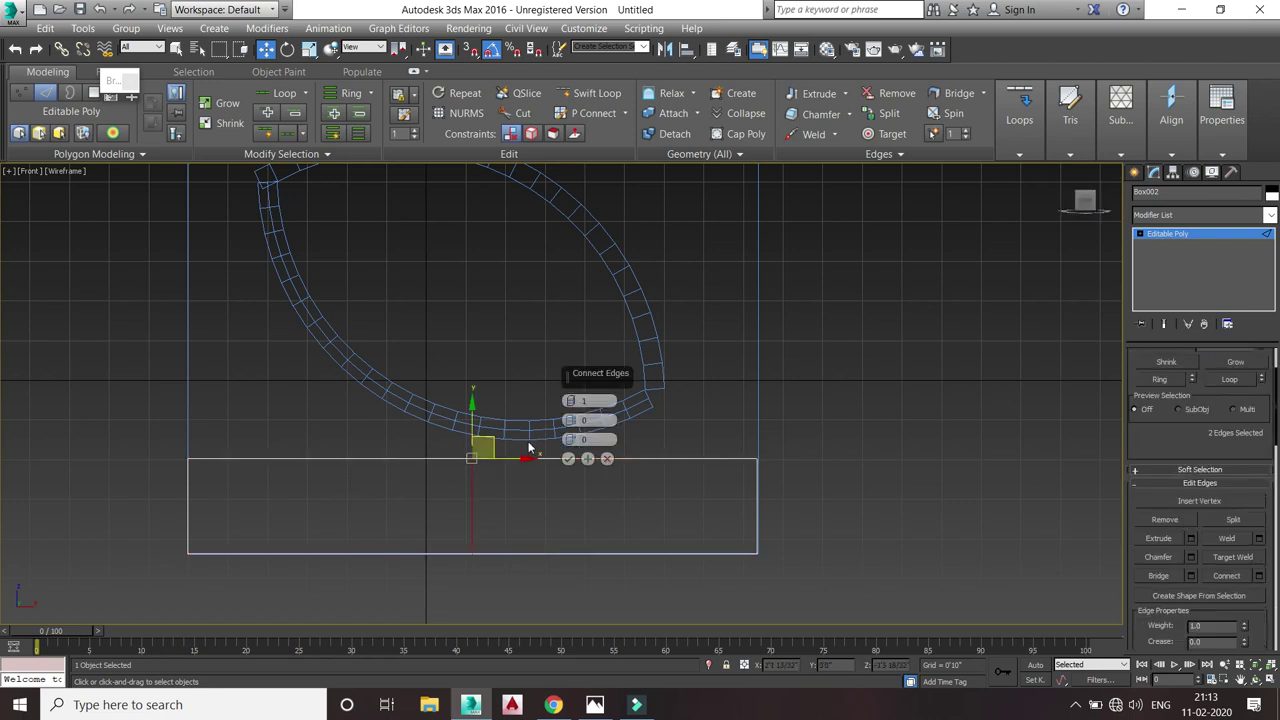
pyautogui.scroll(1, 572, 400)
pyautogui.click(568, 458)
pyautogui.click(824, 453)
pyautogui.scroll(-2, 596, 486)
pyautogui.scroll(-1, 651, 500)
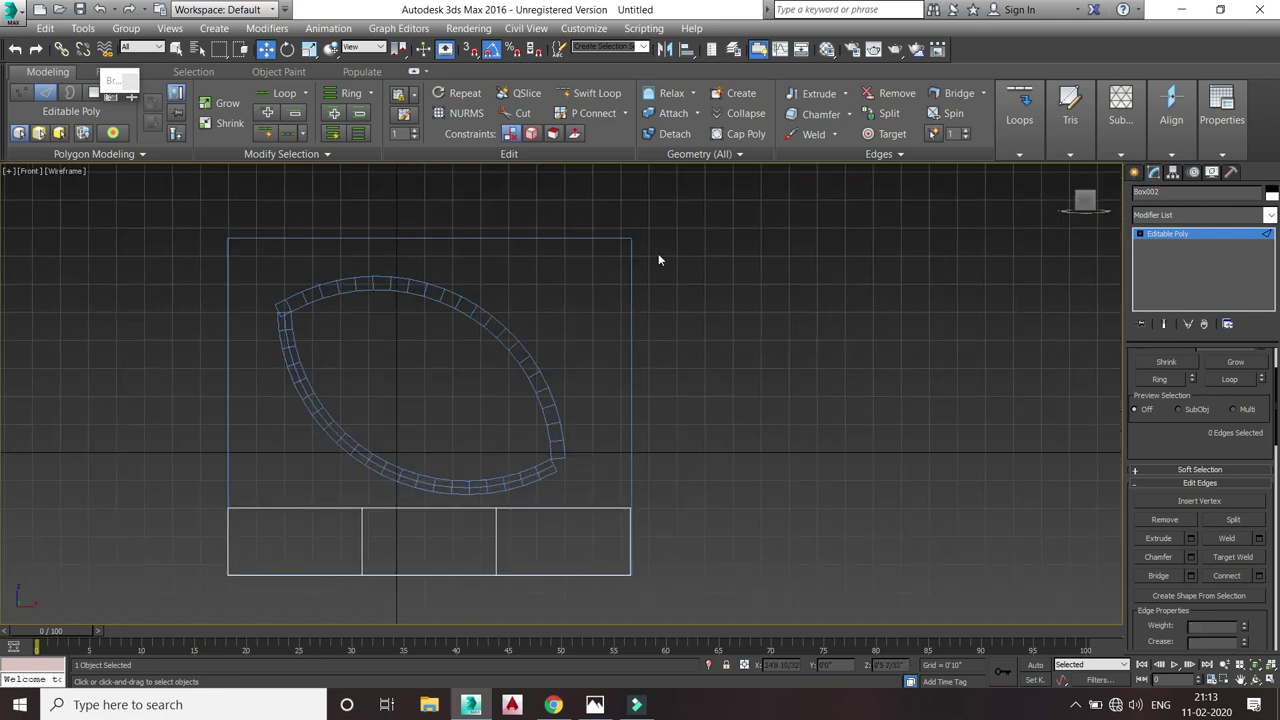
pyautogui.click(594, 704)
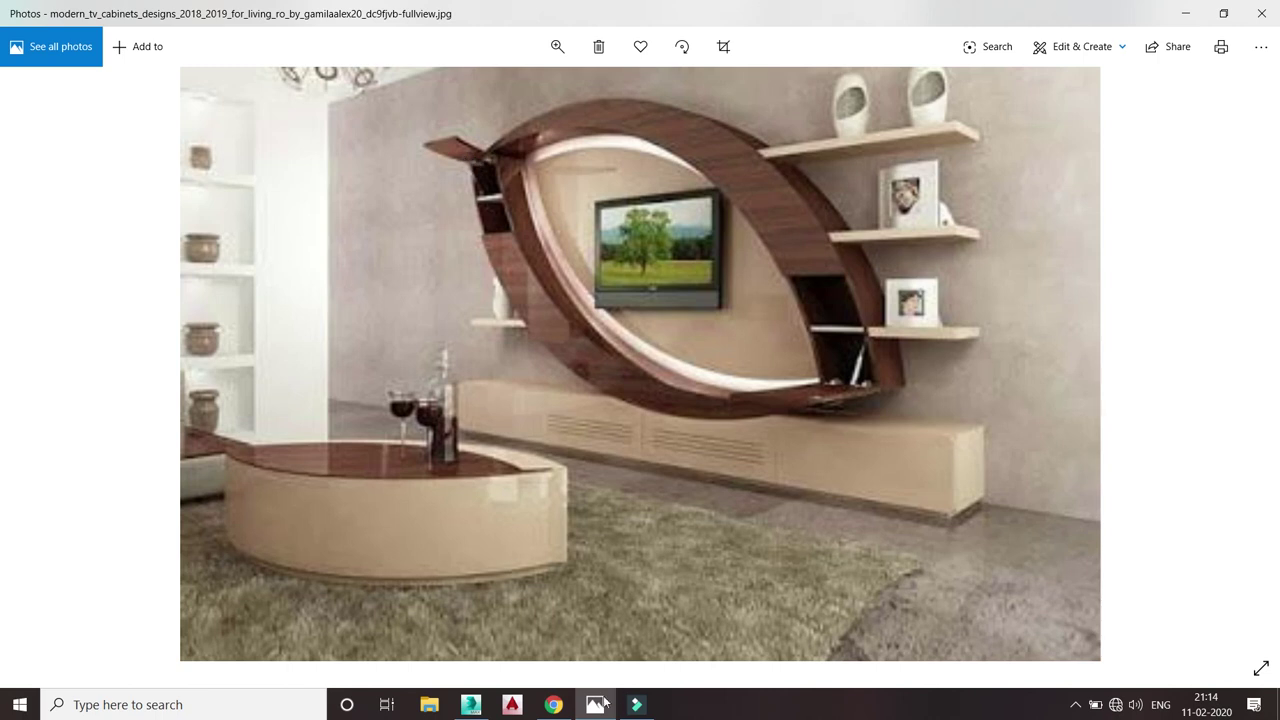
# - Leave the Windows Photos reference image and return to the 3ds Max wall-unit scene
pyautogui.click(470, 704)
pyautogui.scroll(5, 293, 337)
# - Draw an Arc spline curling from the ring's upper-left tip
pyautogui.click(1136, 171)
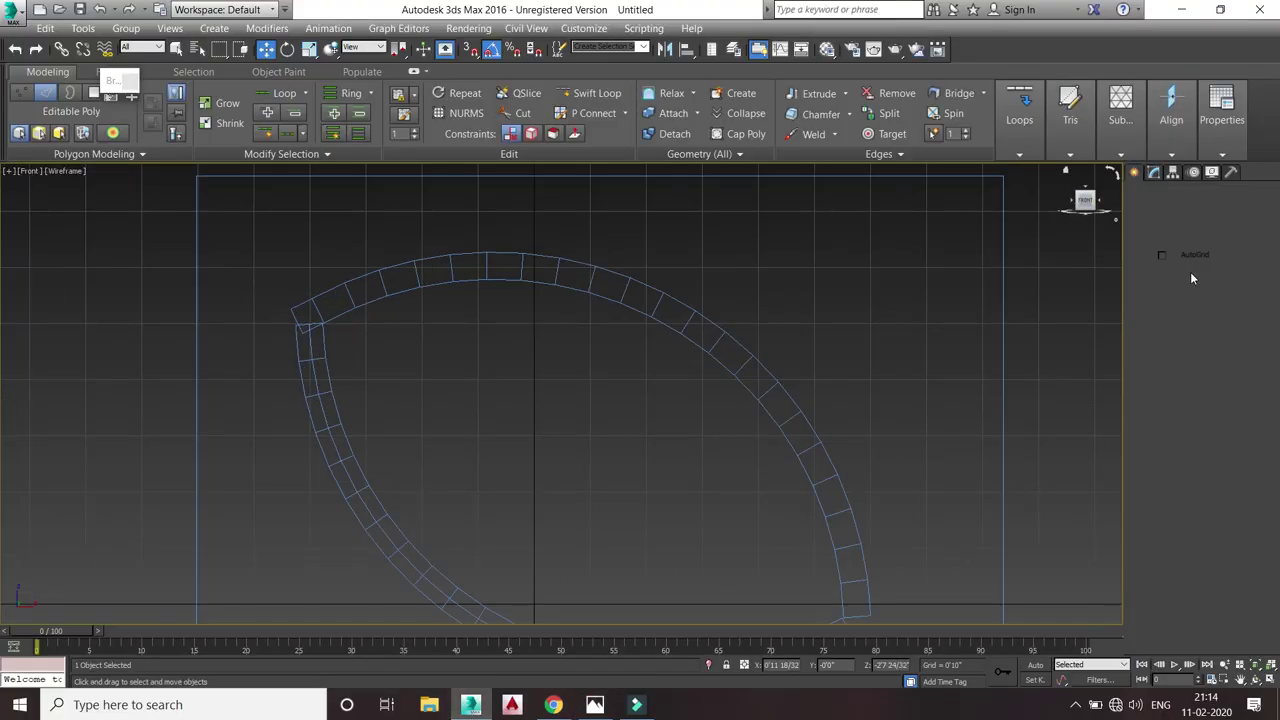
pyautogui.click(1166, 271)
pyautogui.scroll(3, 314, 311)
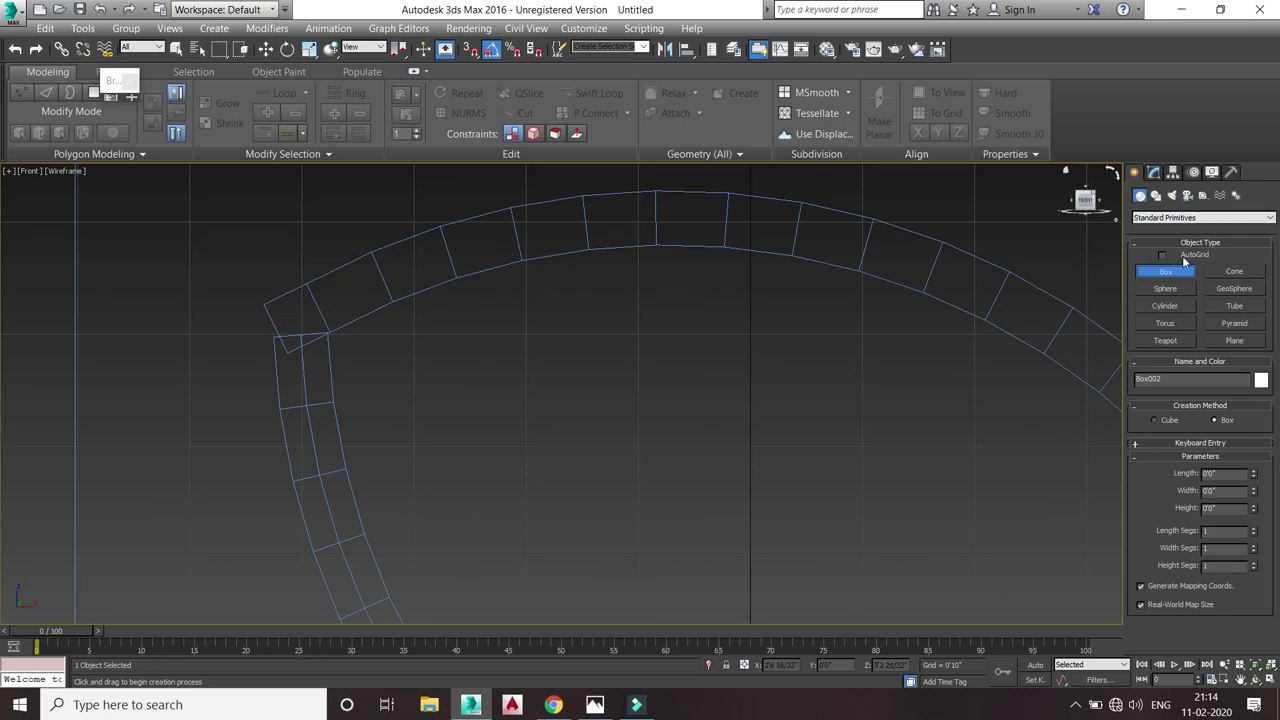
pyautogui.click(1155, 195)
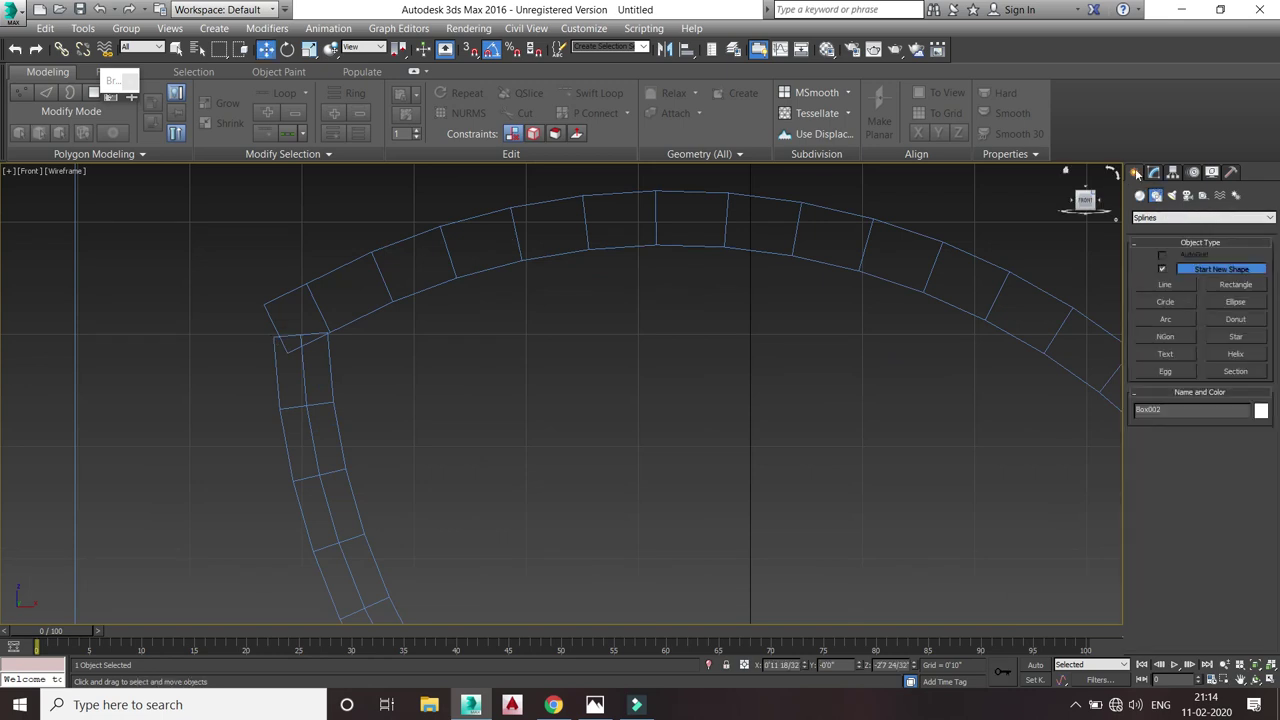
pyautogui.click(1153, 168)
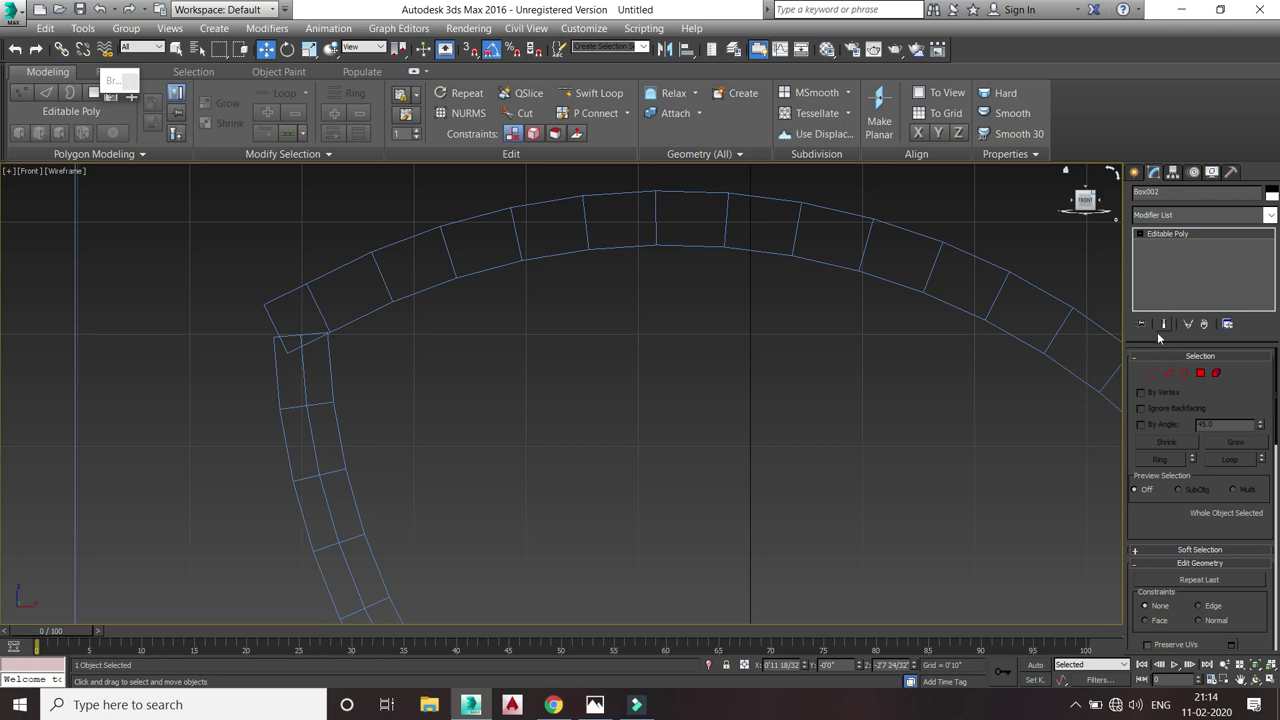
pyautogui.click(1135, 172)
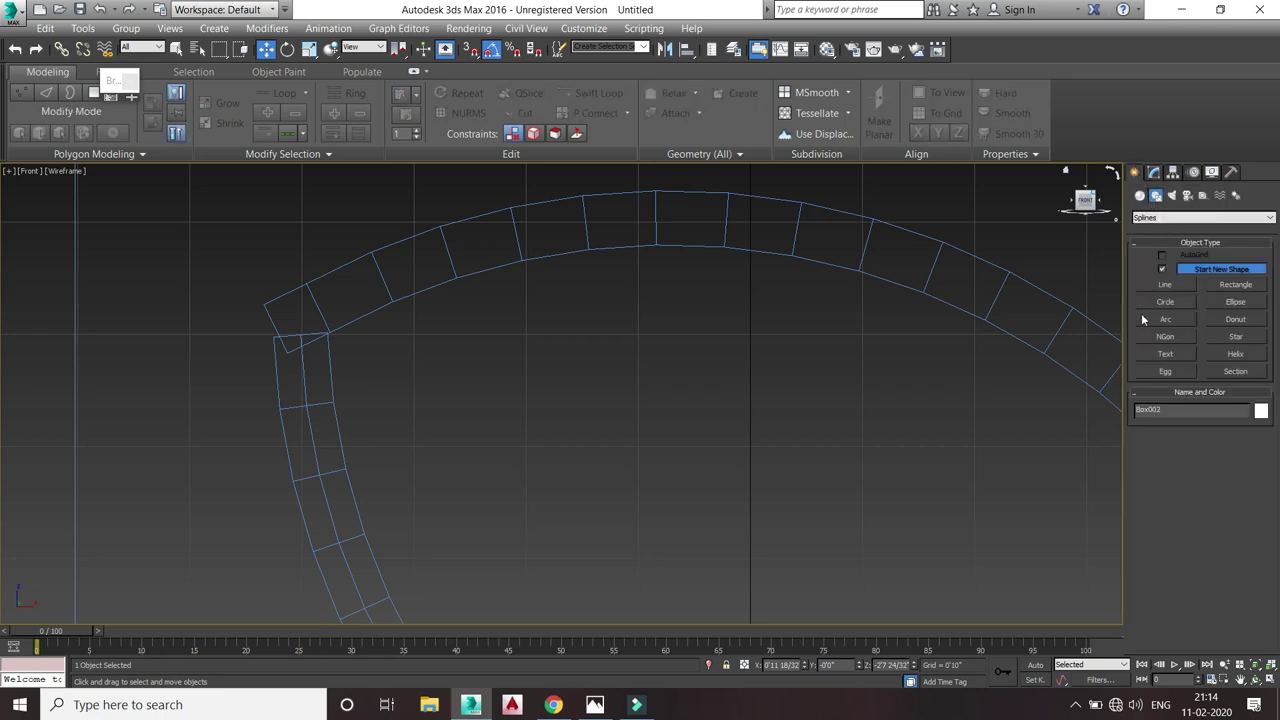
pyautogui.click(1155, 322)
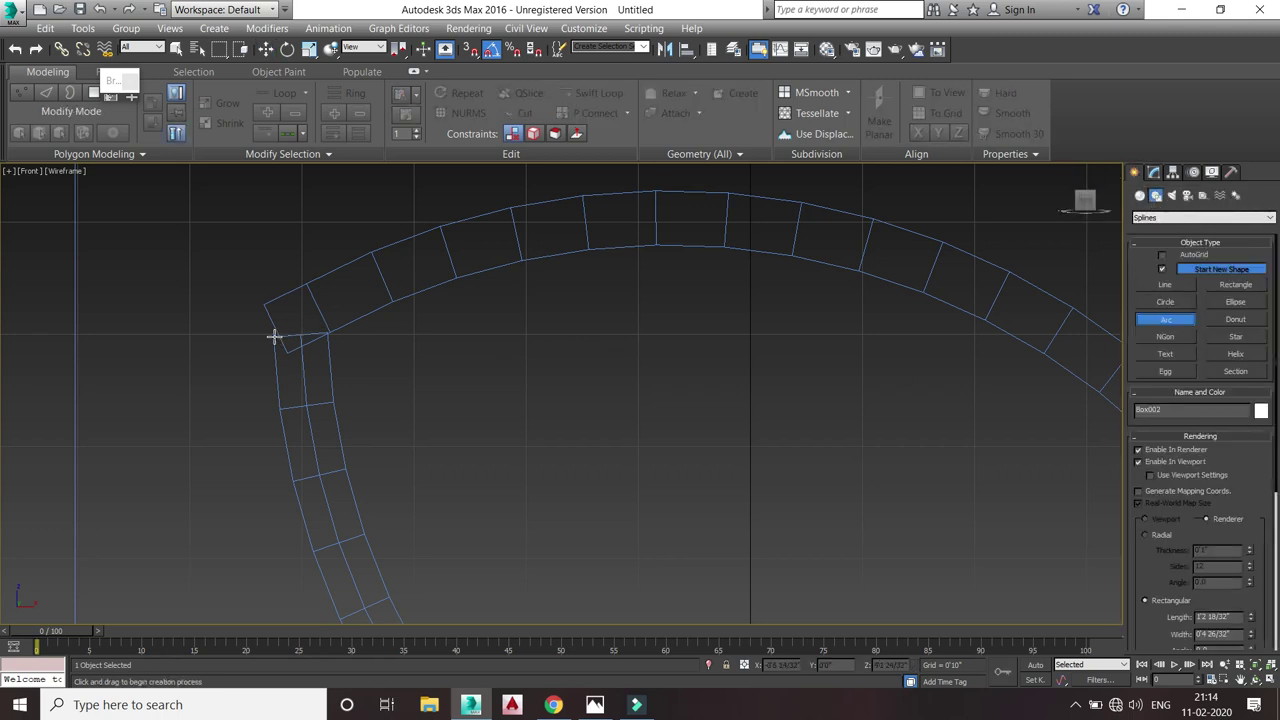
pyautogui.moveTo(273, 337); pyautogui.dragTo(150, 184)
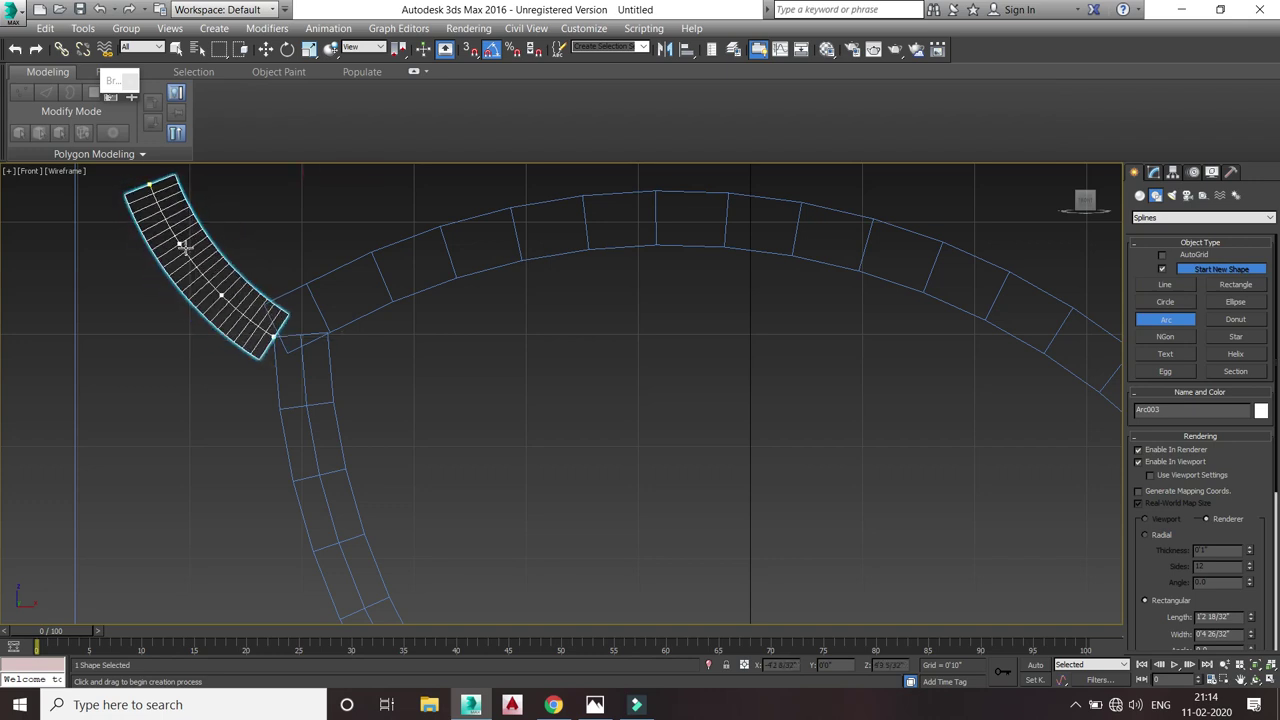
pyautogui.click(270, 345)
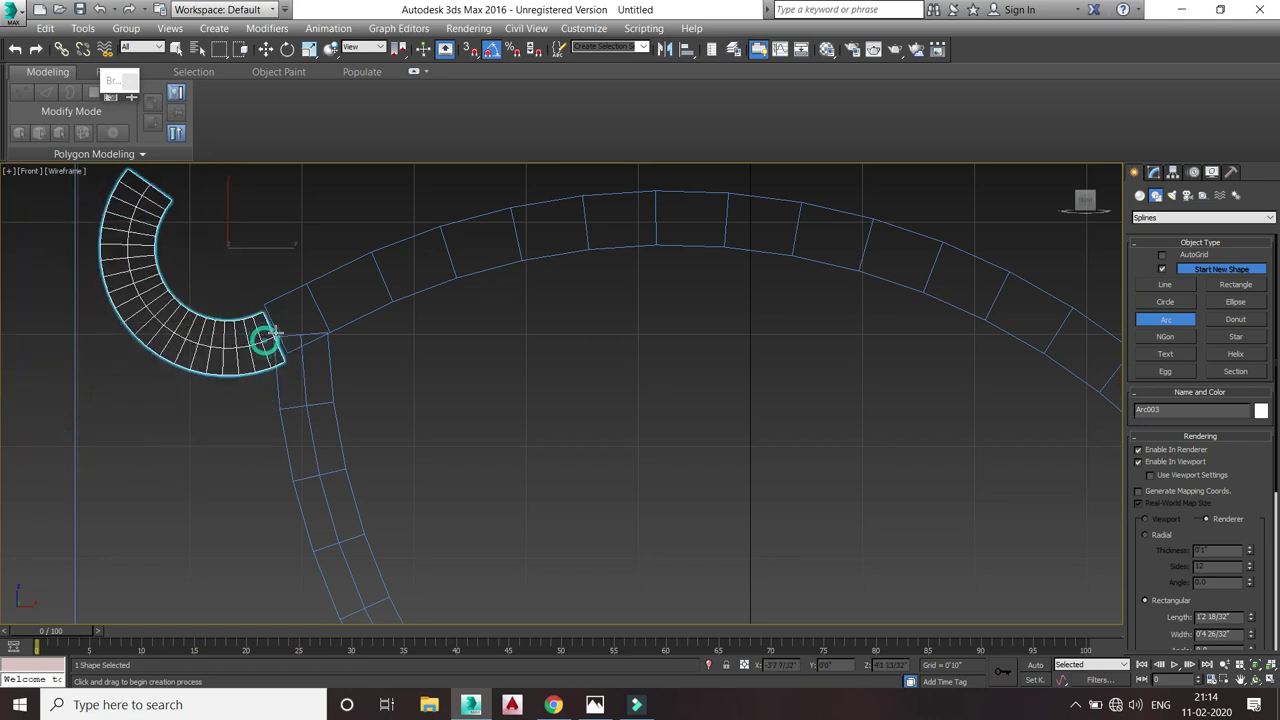
# - Render the arc as a thick Radial tube and scale it down vertically on Y
pyautogui.scroll(-2, 389, 303)
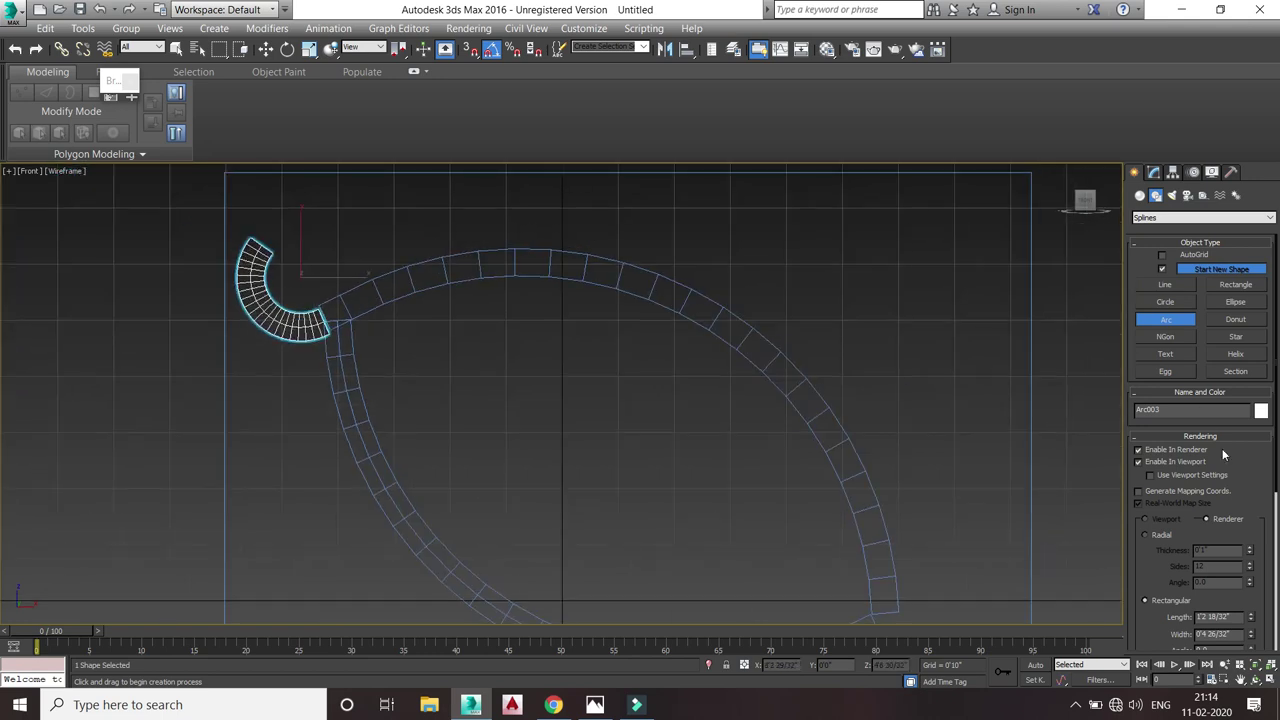
pyautogui.click(1163, 537)
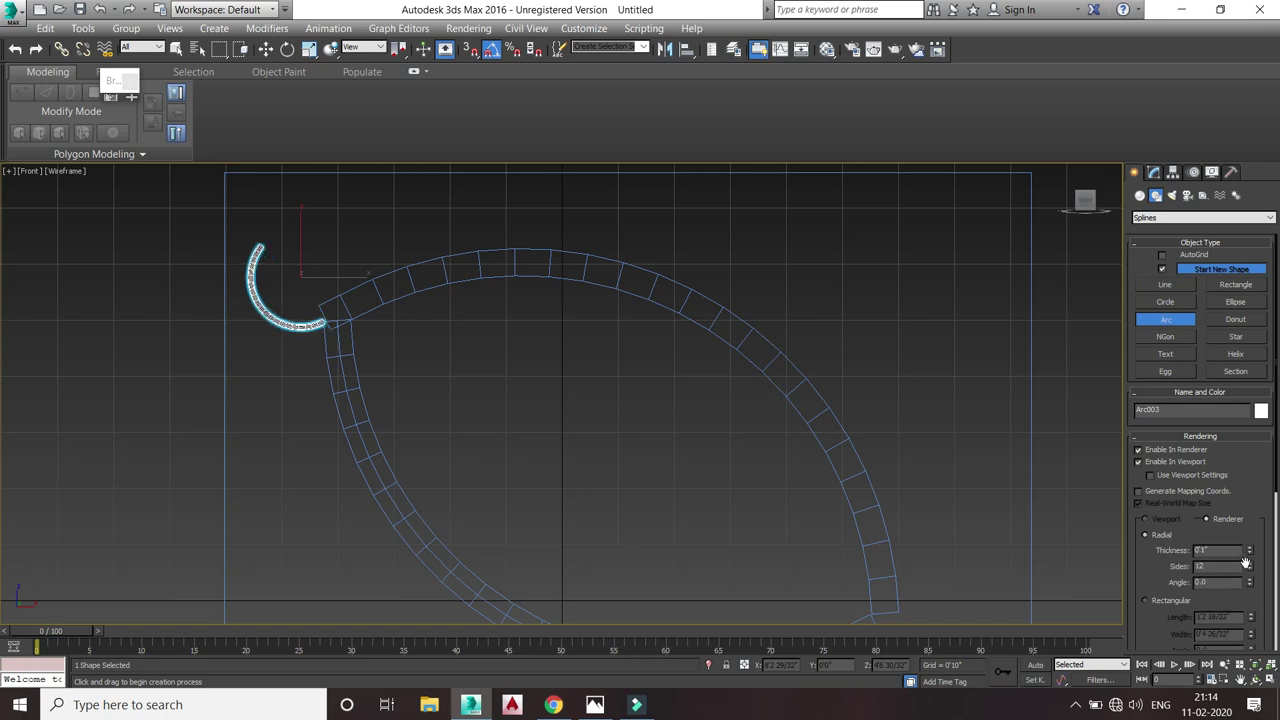
pyautogui.moveTo(1251, 553); pyautogui.dragTo(1251, 311)
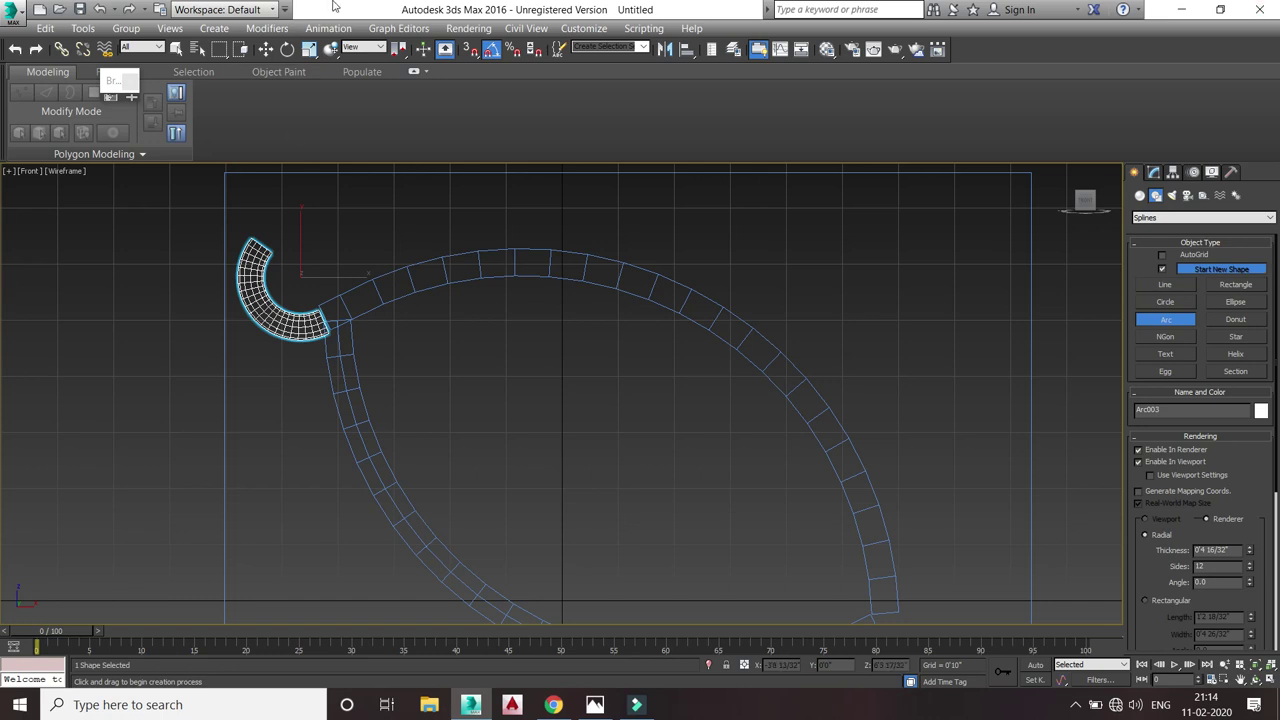
pyautogui.click(309, 49)
pyautogui.moveTo(299, 210); pyautogui.dragTo(318, 232)
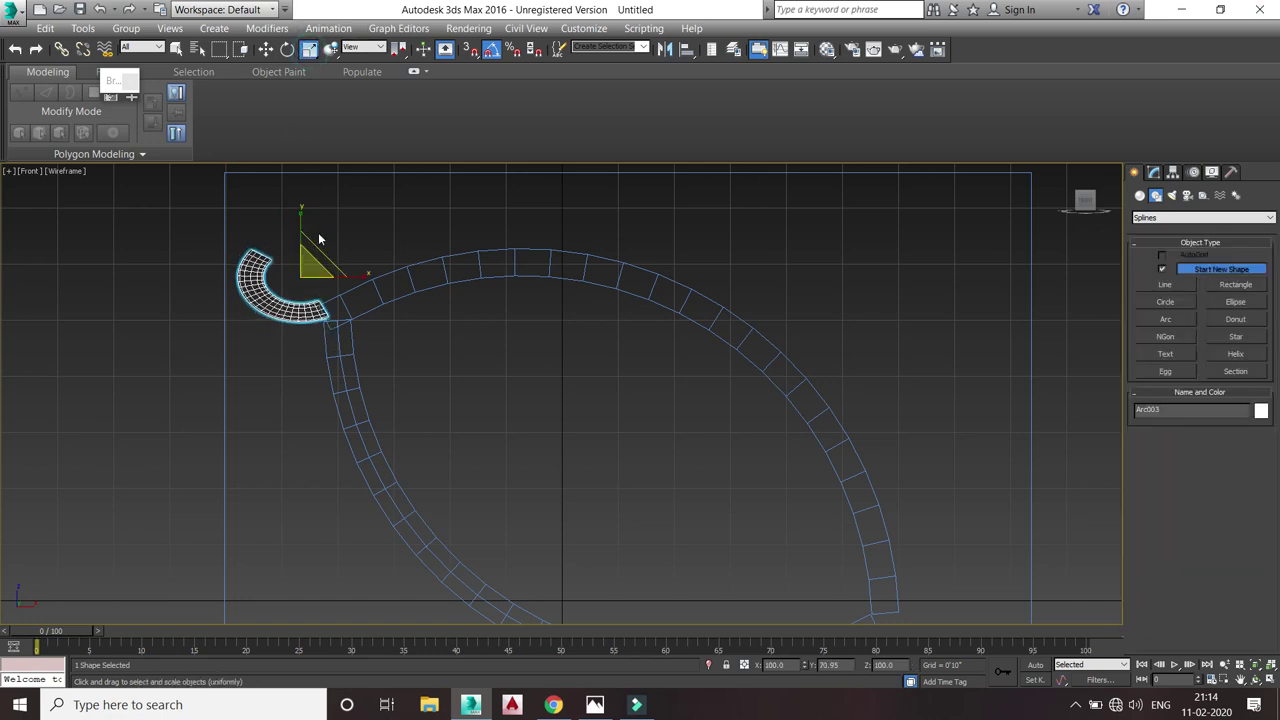
pyautogui.scroll(-3, 318, 232)
pyautogui.click(764, 334)
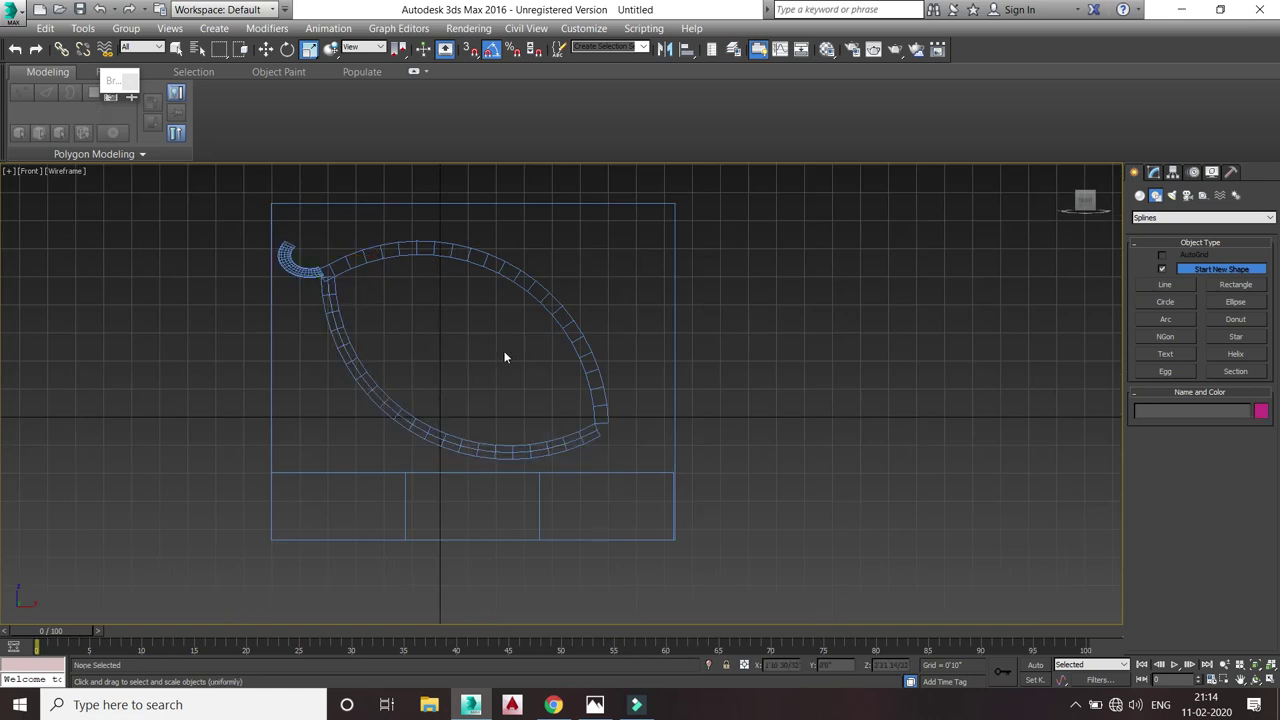
pyautogui.scroll(4, 505, 357)
pyautogui.scroll(-2, 439, 361)
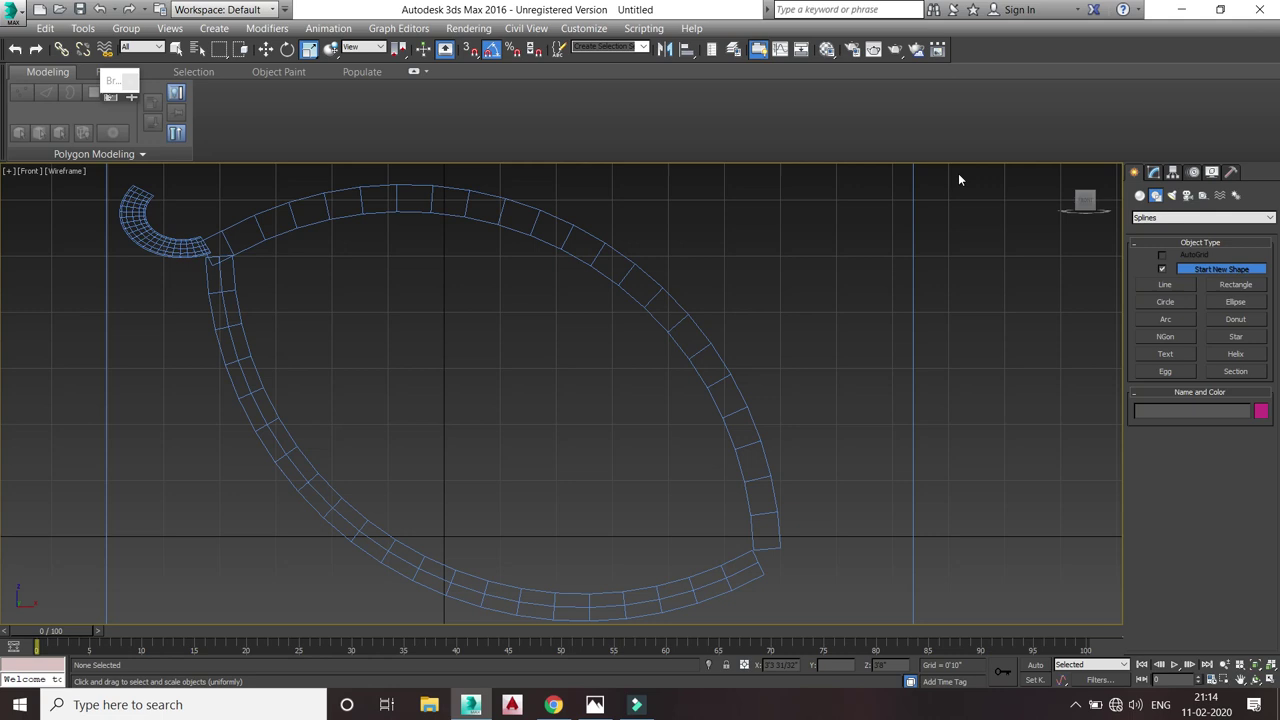
pyautogui.click(1139, 196)
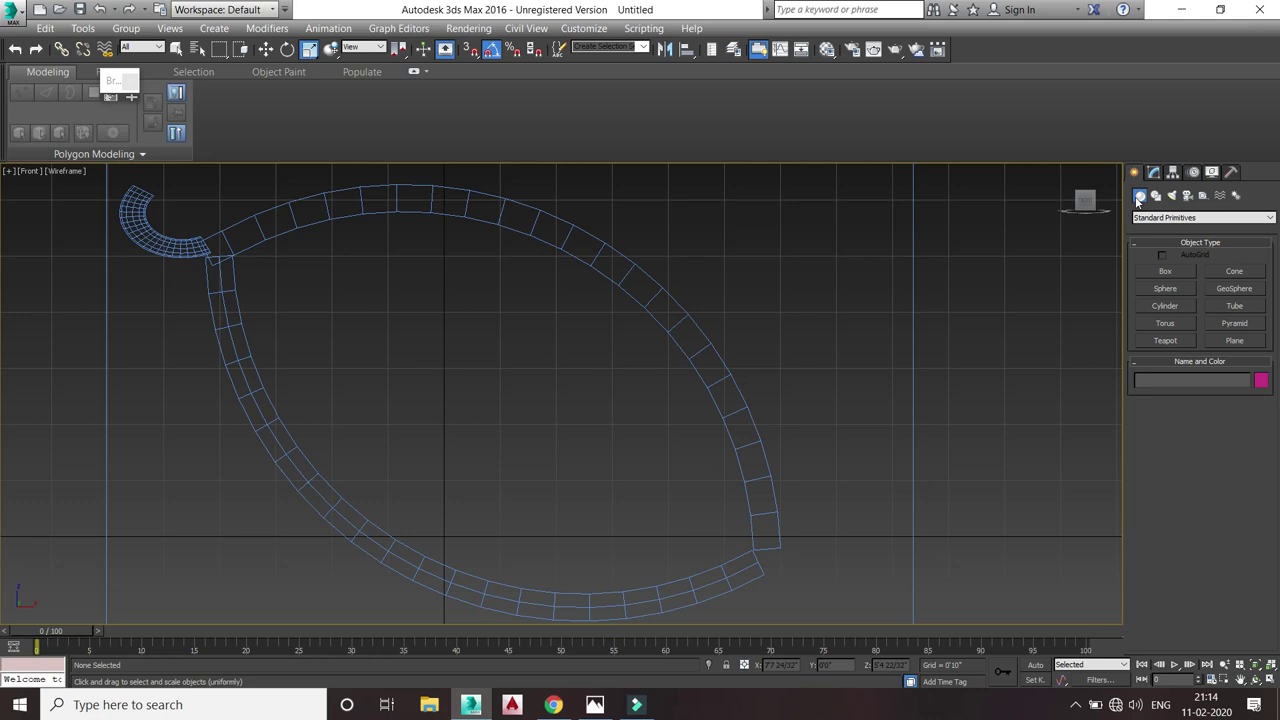
# - Draw three thin shelf boxes (top, middle, lower) right of the ring to the panel edge
pyautogui.click(1165, 271)
pyautogui.moveTo(662, 297); pyautogui.dragTo(626, 374, button='middle')
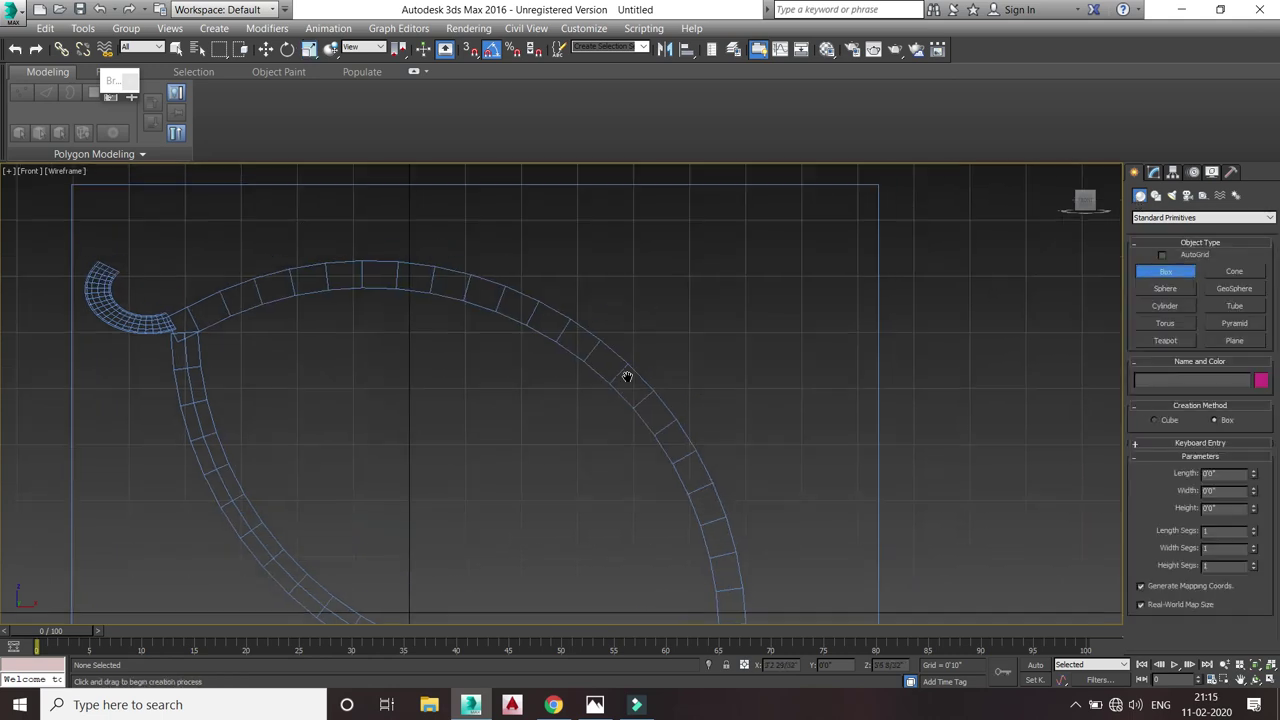
pyautogui.moveTo(557, 305); pyautogui.dragTo(880, 330)
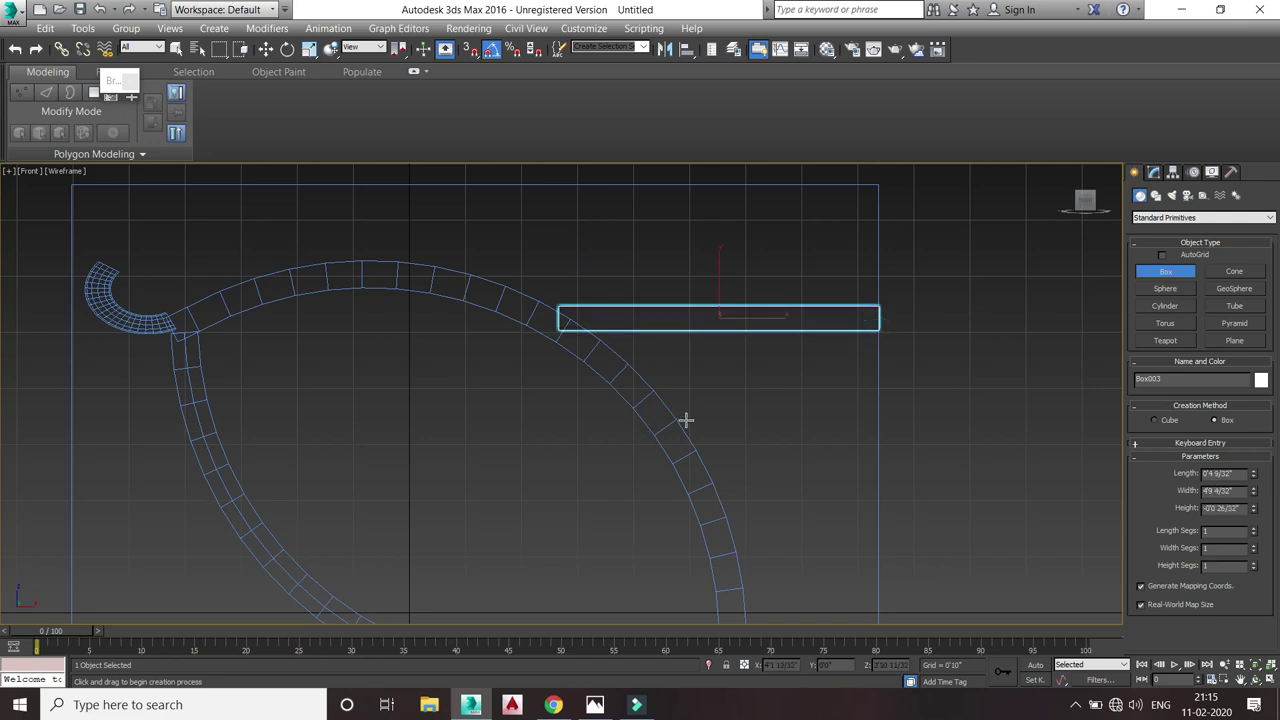
pyautogui.click(678, 416)
pyautogui.moveTo(677, 418); pyautogui.dragTo(876, 442)
pyautogui.click(854, 477)
pyautogui.moveTo(854, 477); pyautogui.dragTo(796, 359, button='middle')
pyautogui.moveTo(670, 411); pyautogui.dragTo(818, 432)
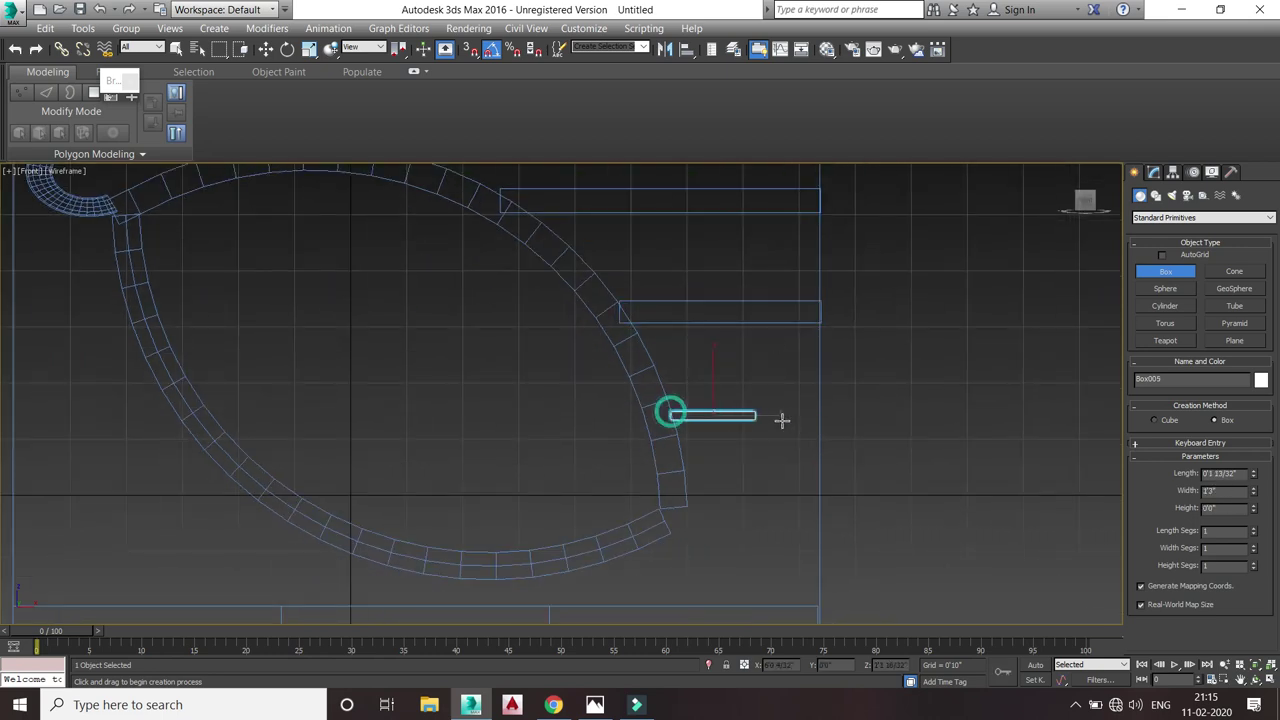
pyautogui.click(803, 457)
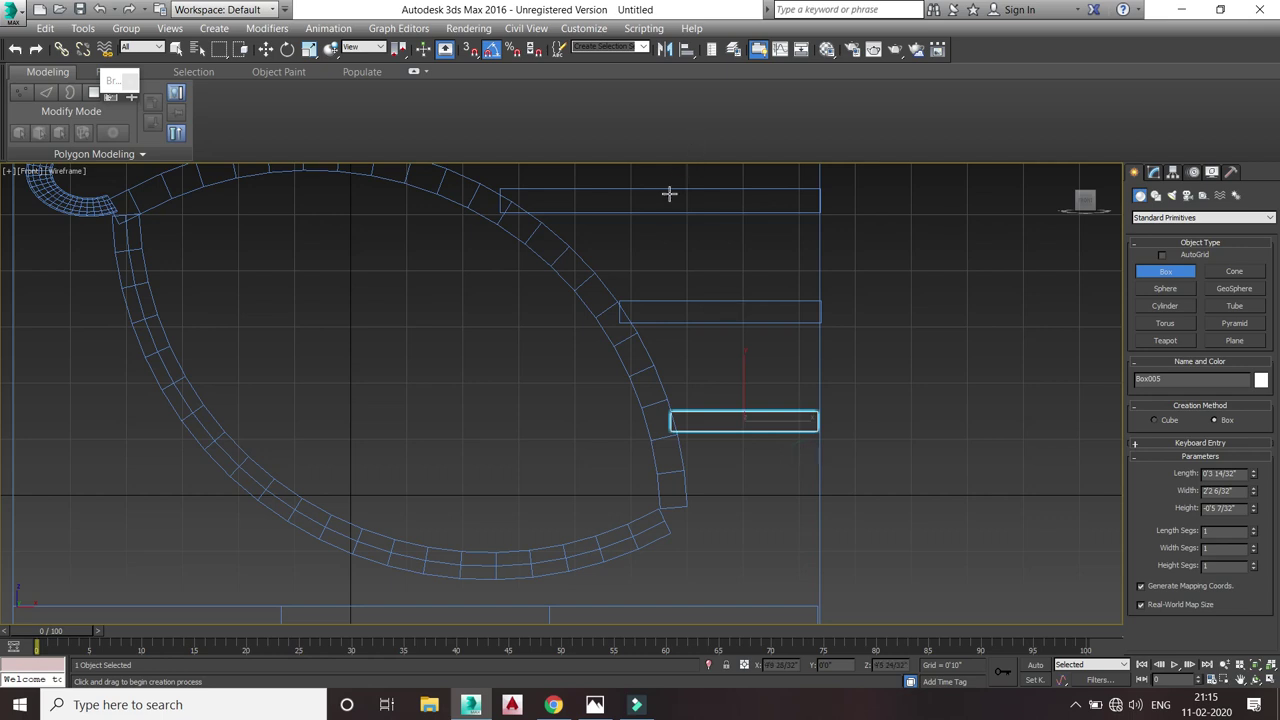
# - Raise each of the three shelf boxes slightly along Y with Select and Move
pyautogui.press('r')
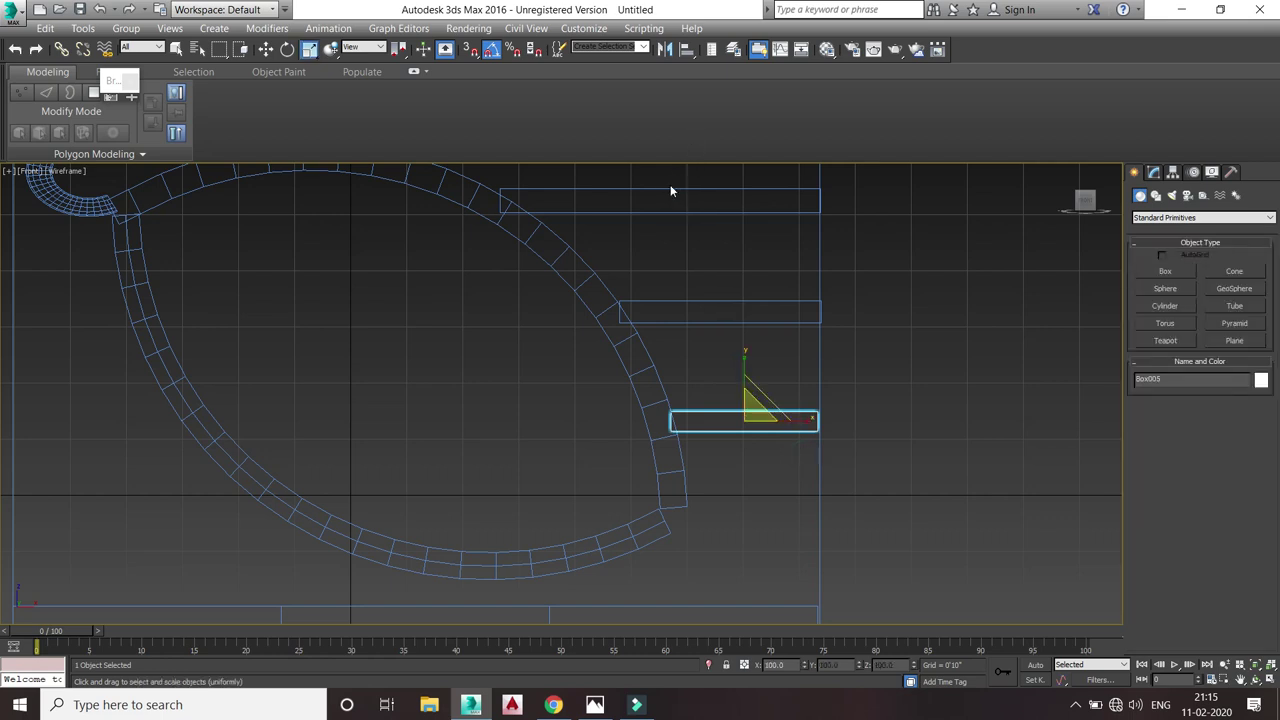
pyautogui.click(670, 196)
pyautogui.click(666, 188)
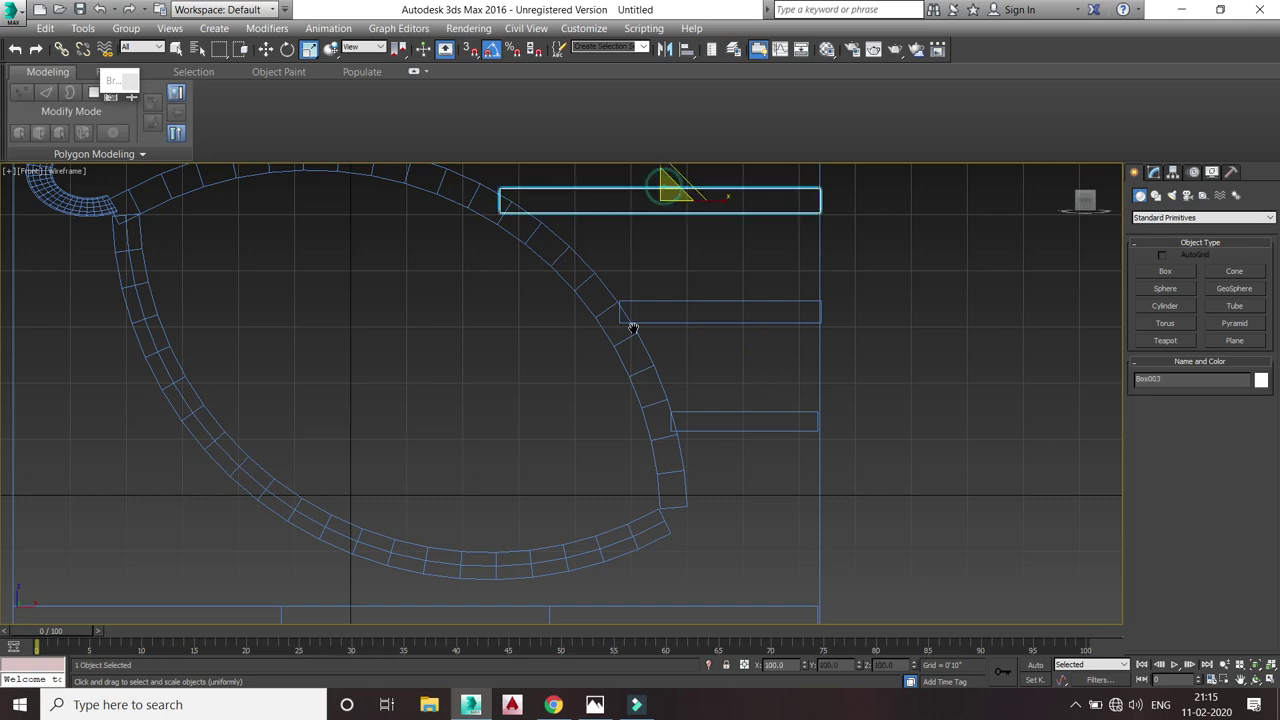
pyautogui.moveTo(631, 326); pyautogui.dragTo(635, 376, button='middle')
pyautogui.click(266, 49)
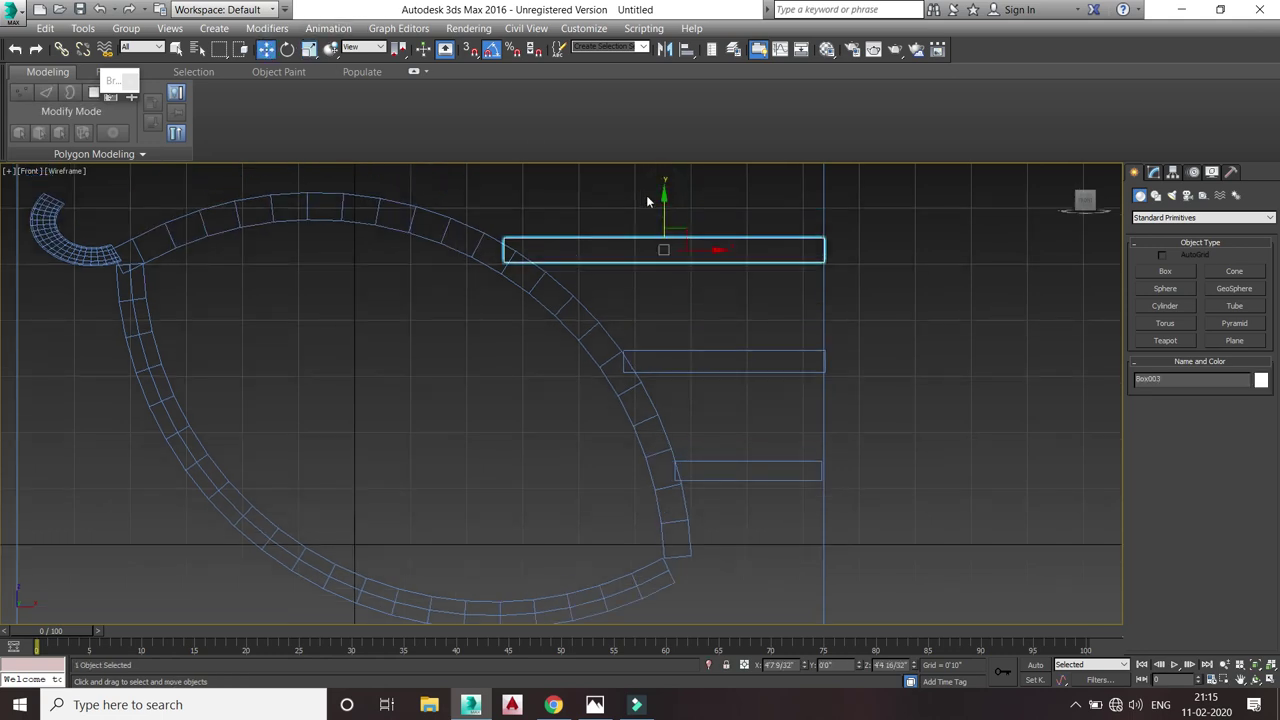
pyautogui.moveTo(662, 208); pyautogui.dragTo(662, 192)
pyautogui.click(738, 348)
pyautogui.moveTo(728, 340); pyautogui.dragTo(728, 324)
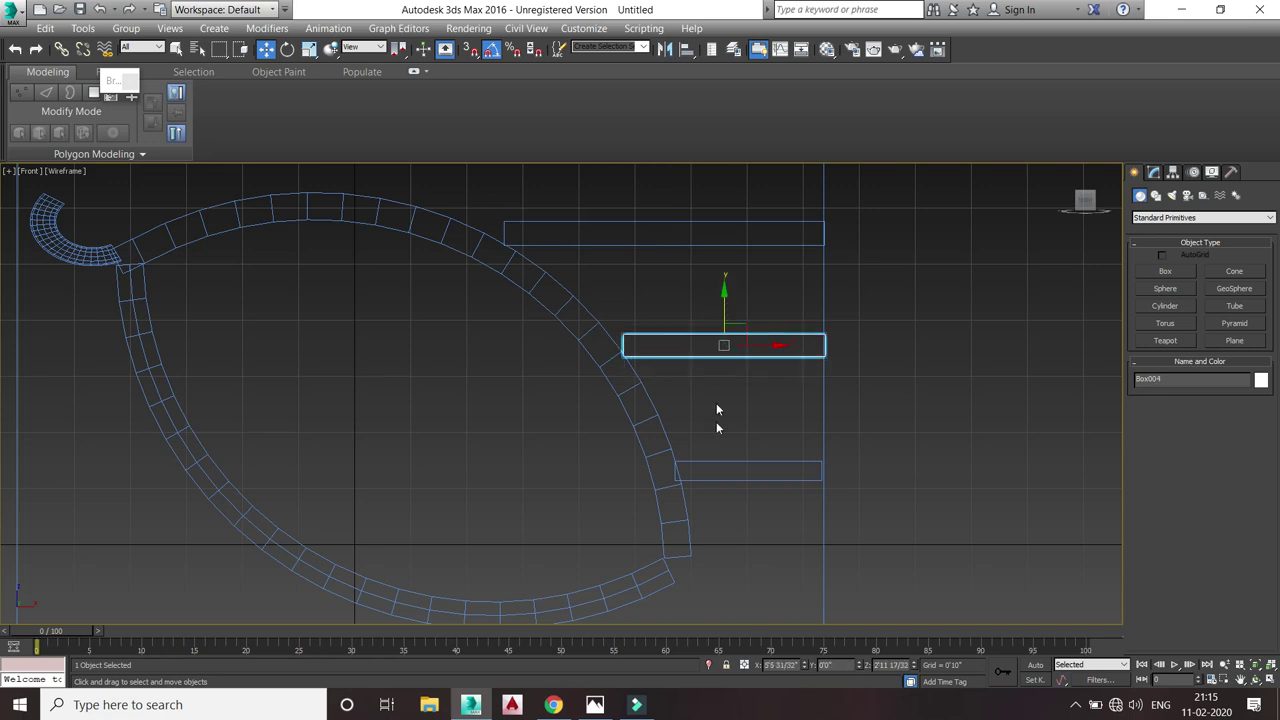
pyautogui.click(716, 462)
pyautogui.moveTo(748, 444); pyautogui.dragTo(758, 422)
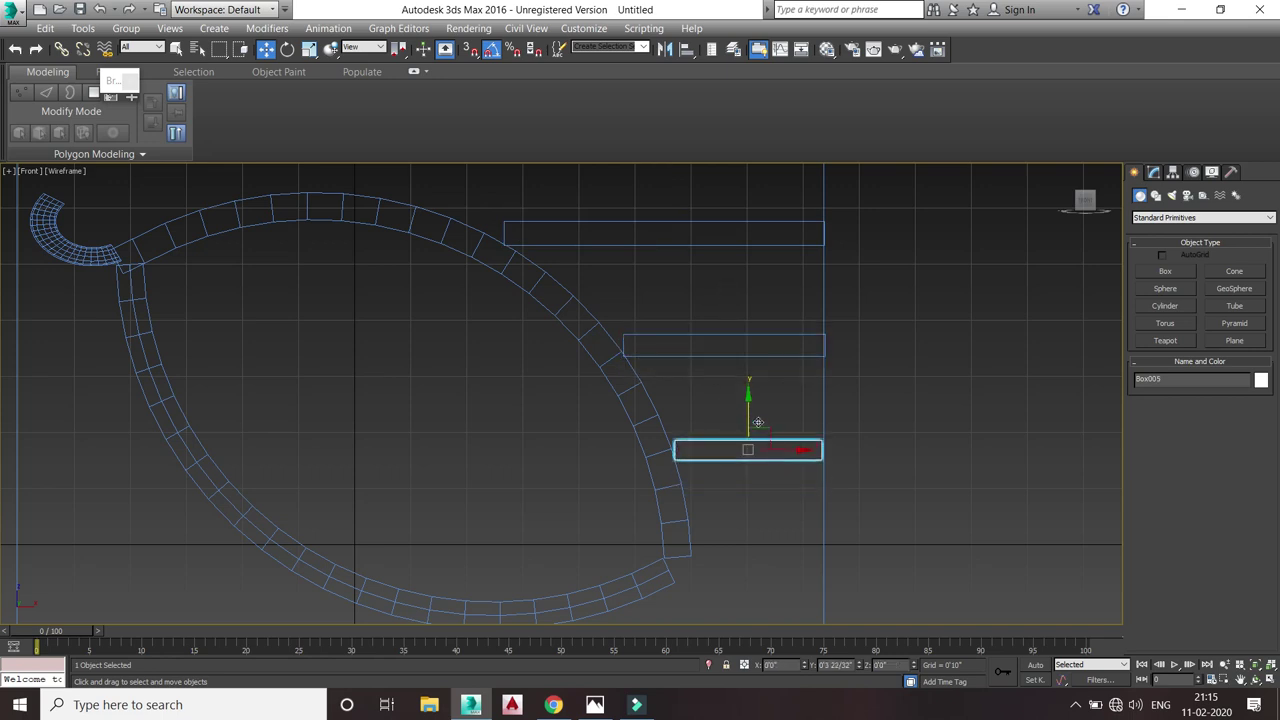
pyautogui.scroll(-1, 760, 422)
pyautogui.scroll(-1, 814, 320)
pyautogui.scroll(-1, 814, 320)
pyautogui.click(878, 356)
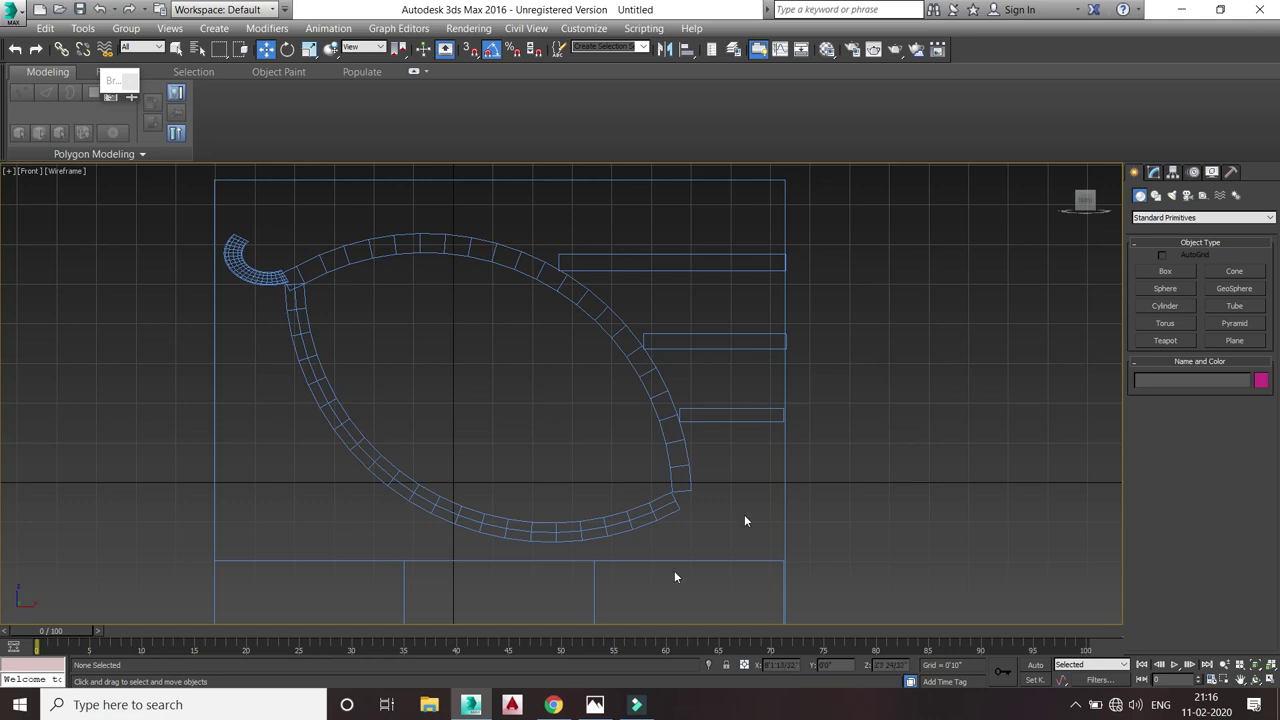
# - Bring the Filmora9 video editor to the front from the taskbar
pyautogui.click(636, 704)
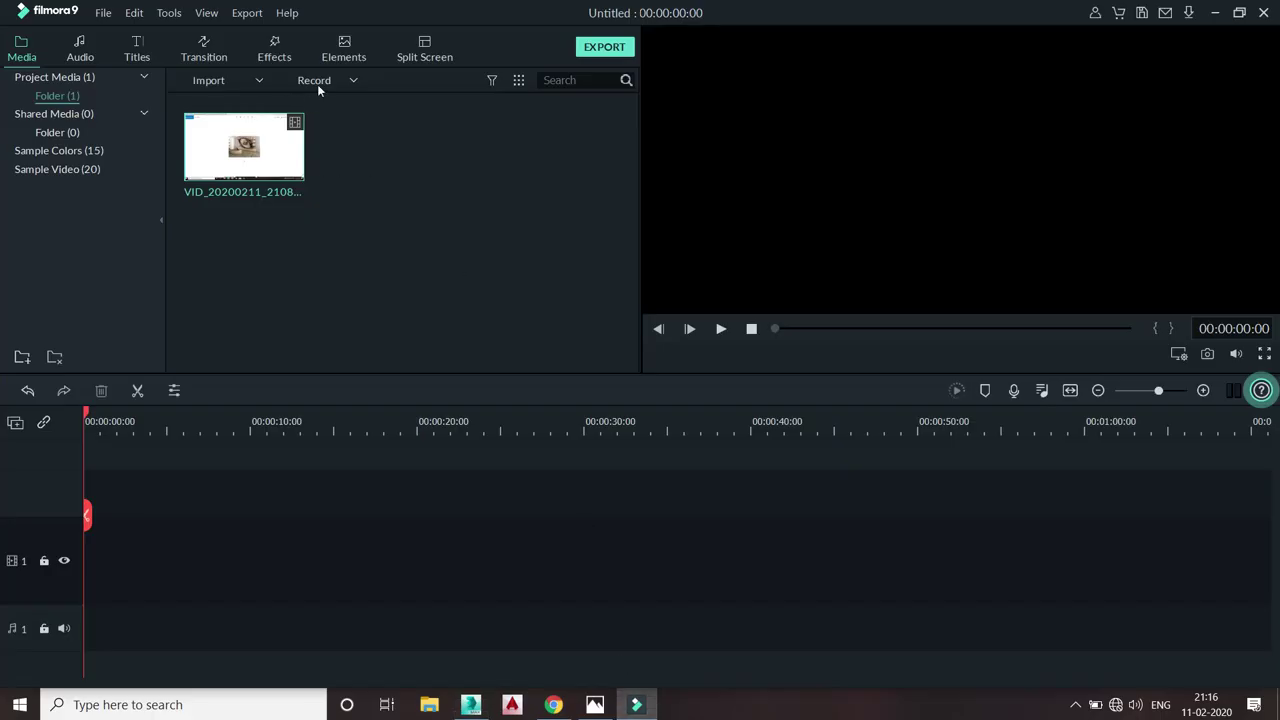